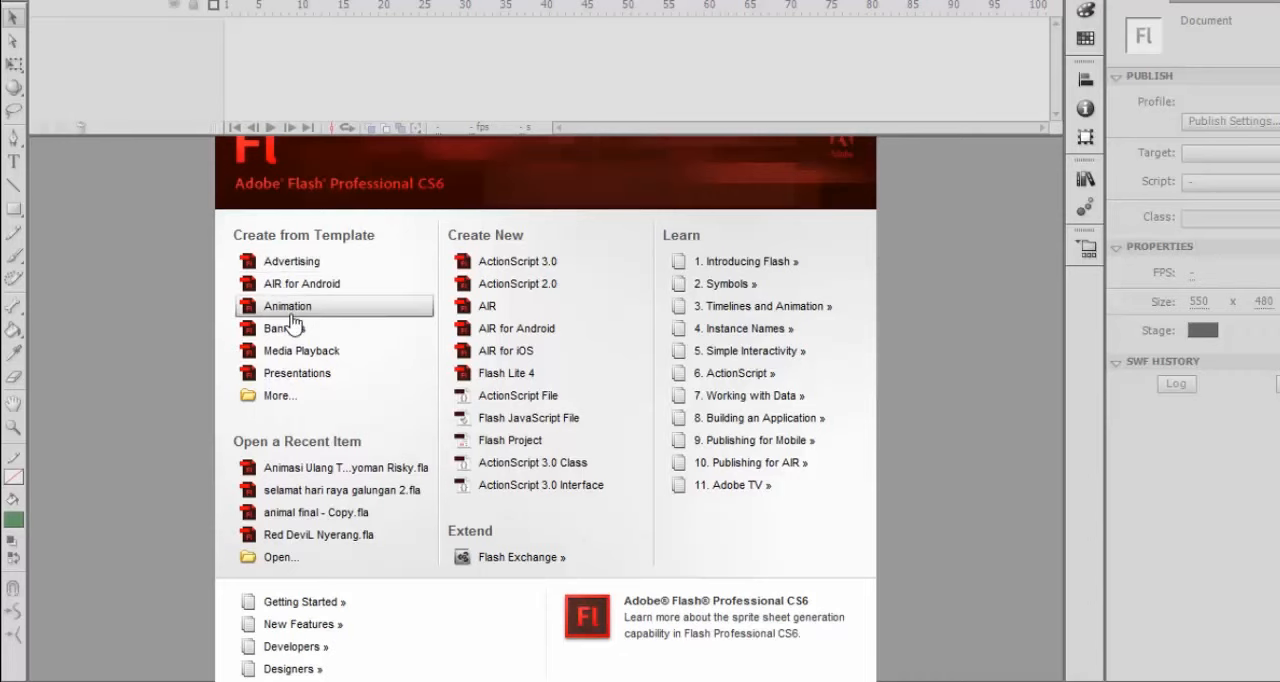
Step: Browse the Animation templates from Animated Button Highlight to Animated Mask Shape Tween, closing the dialog without creating a document
left_click(298, 311)
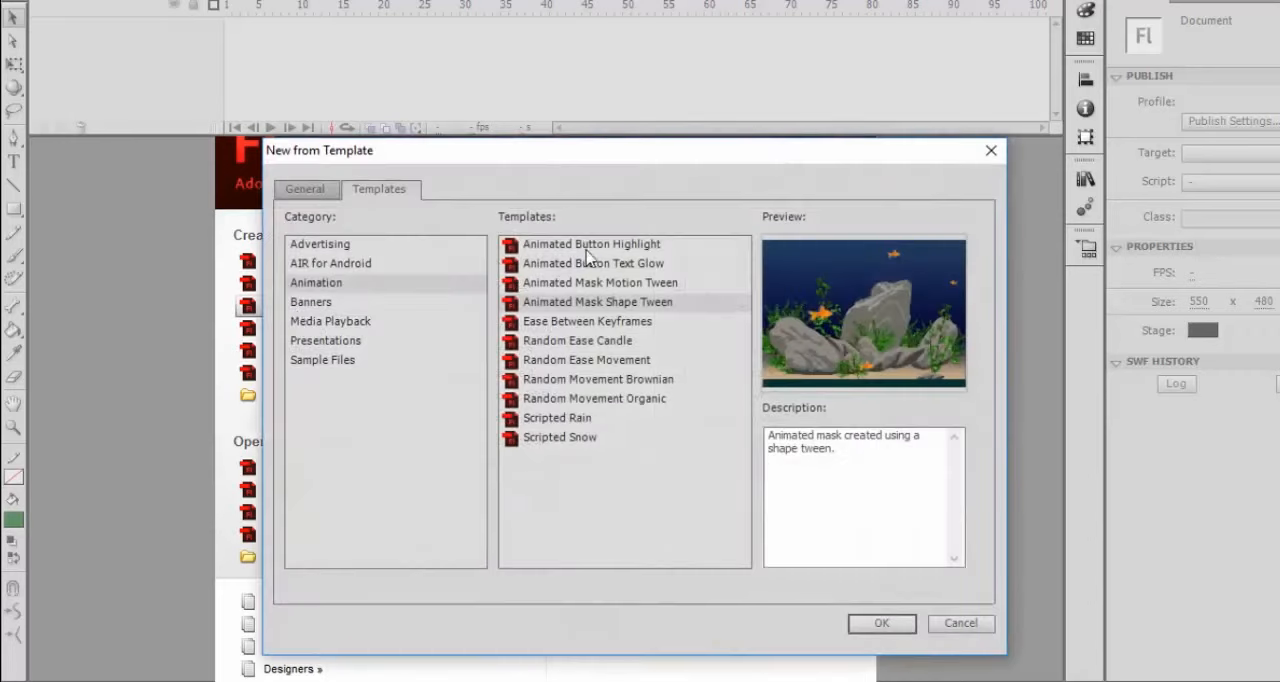
left_click(589, 246)
left_click(590, 264)
left_click(590, 283)
left_click(590, 302)
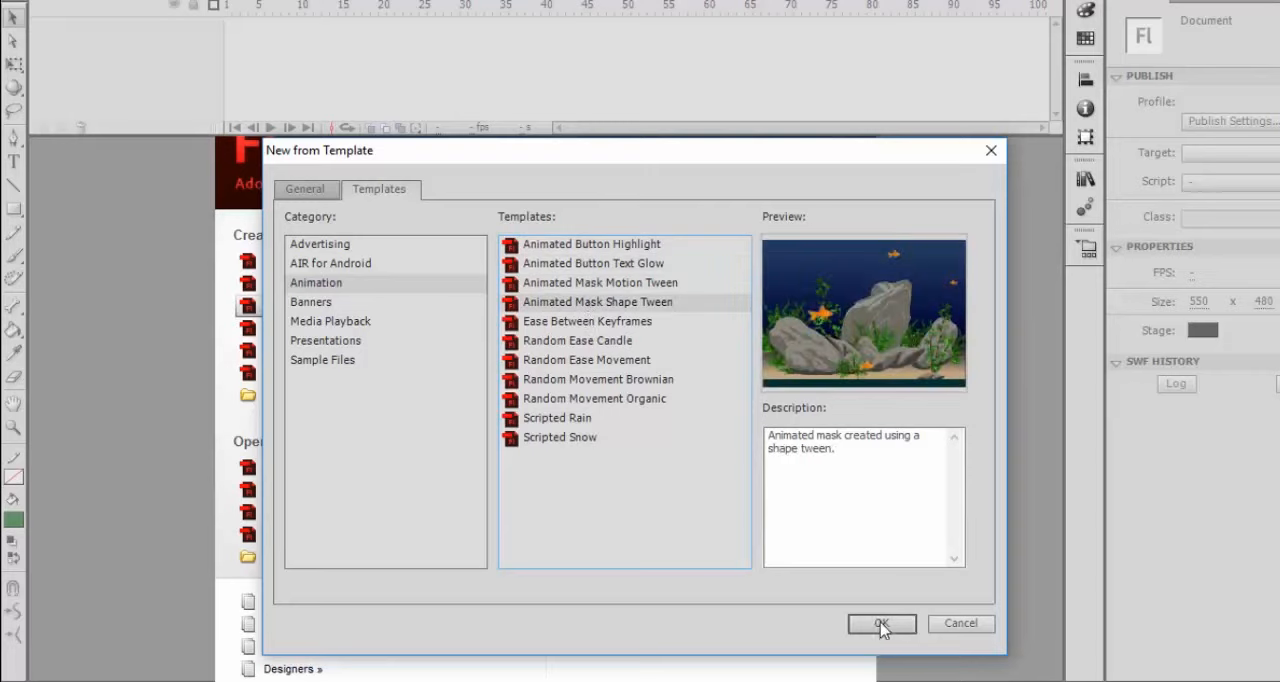
left_click(989, 152)
Step: Preview several Advertising templates, including 120 x 600 Skyscraper and 234 x 60 Half Banner, and close the dialog without creating a document
left_click(300, 262)
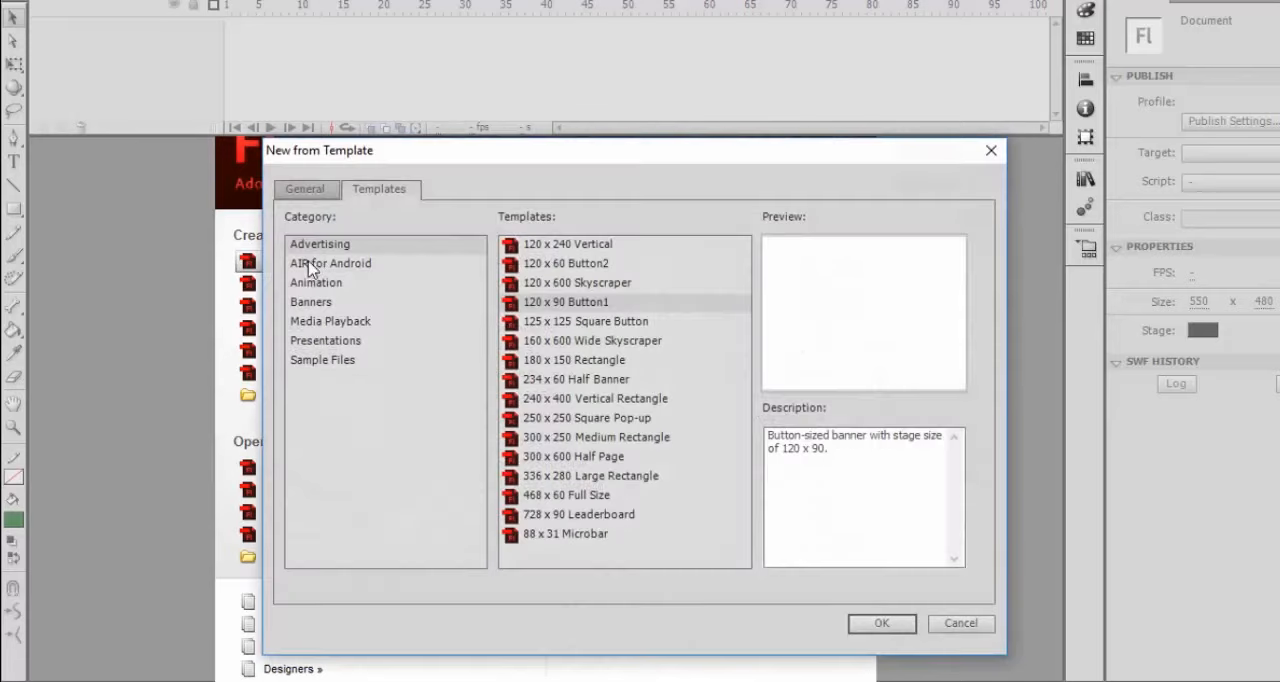
left_click(556, 246)
left_click(565, 265)
left_click(566, 284)
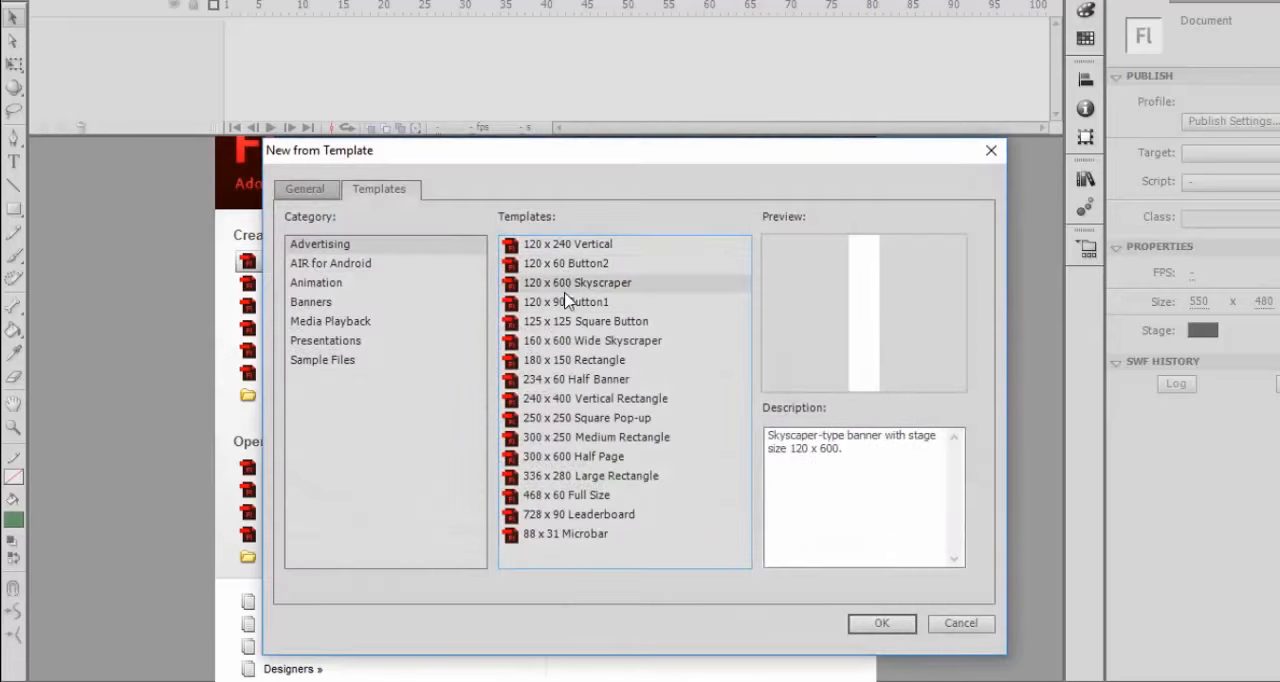
left_click(566, 303)
left_click(566, 321)
left_click(566, 360)
left_click(566, 379)
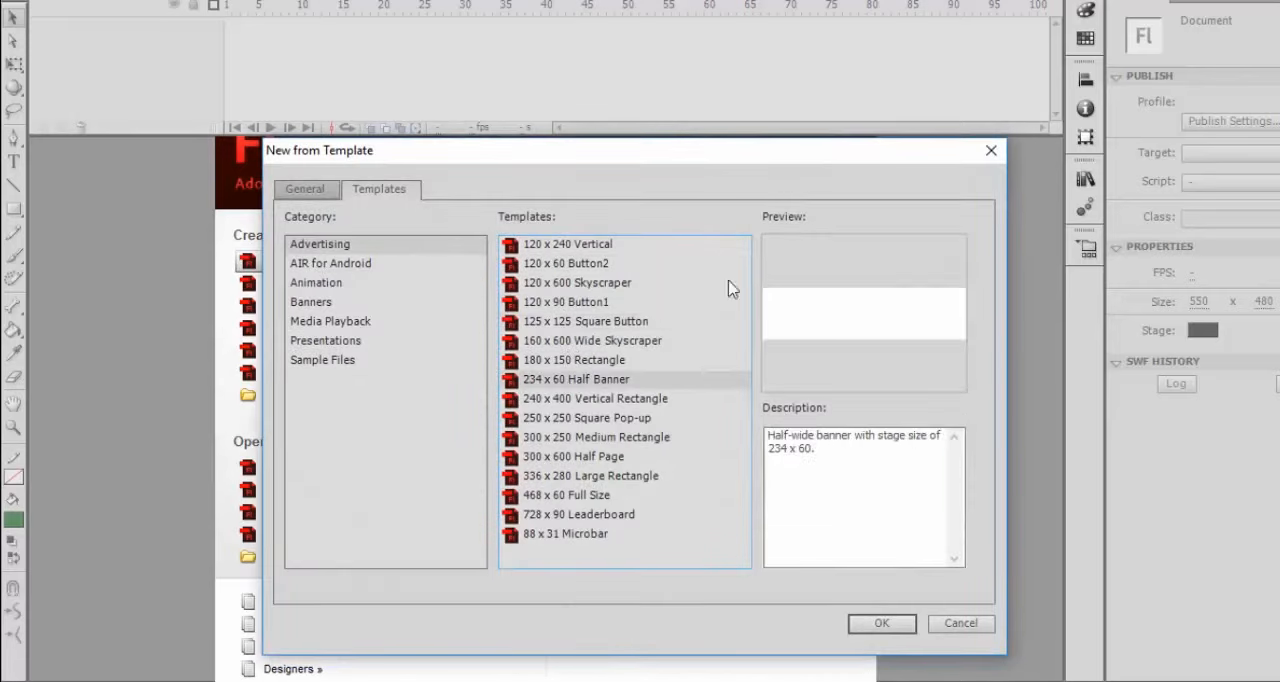
left_click(991, 150)
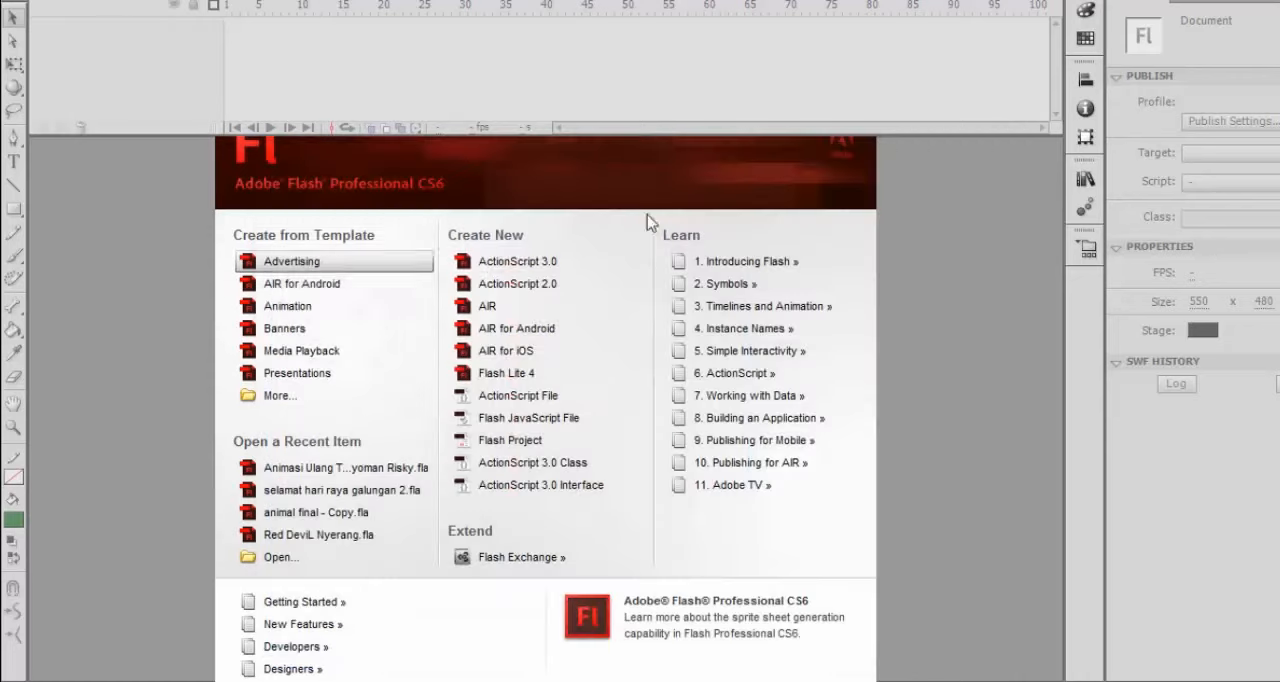
Step: Preview the AIR for Android templates 800 x 480 Blank, Fling and Options Menu, closing the dialog without creating a document
left_click(312, 291)
left_click(556, 247)
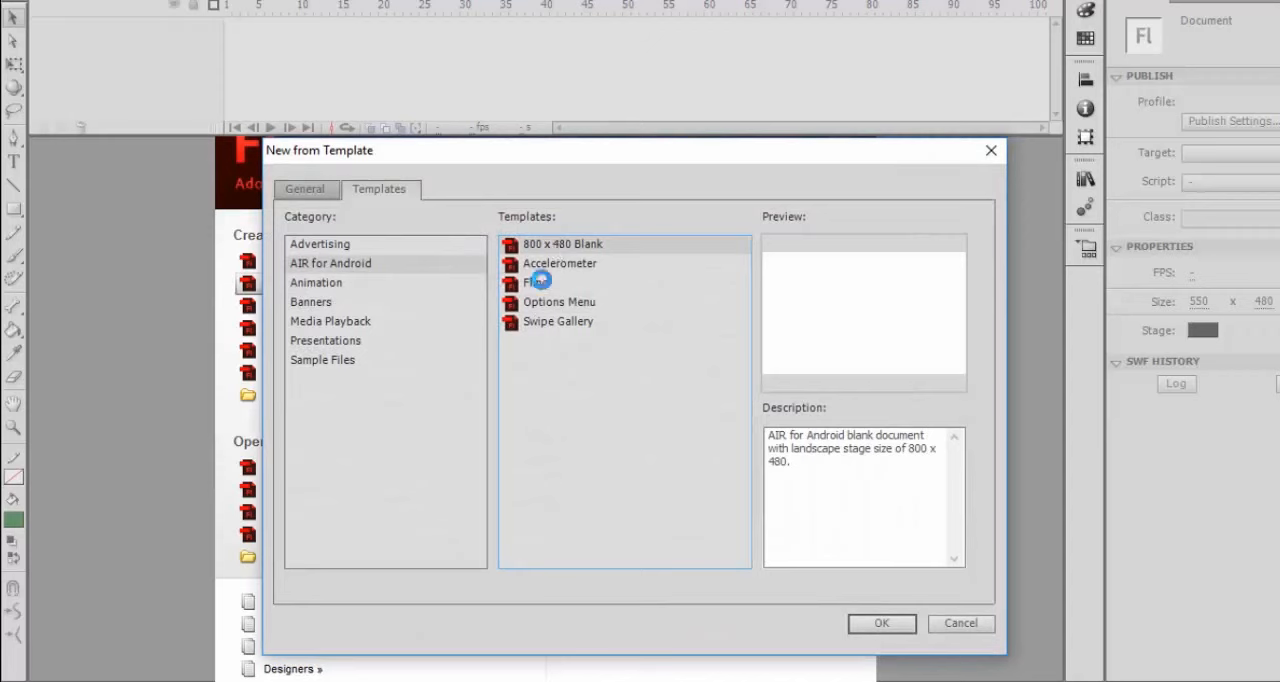
left_click(540, 282)
left_click(555, 302)
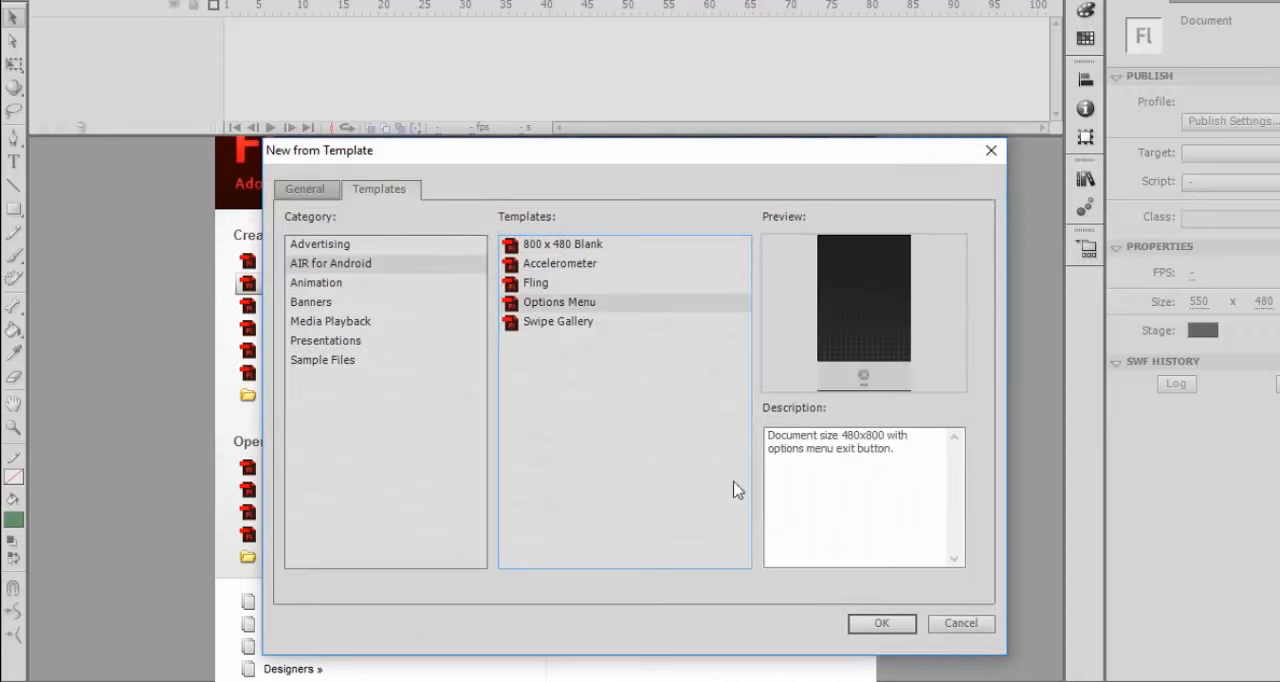
left_click(991, 150)
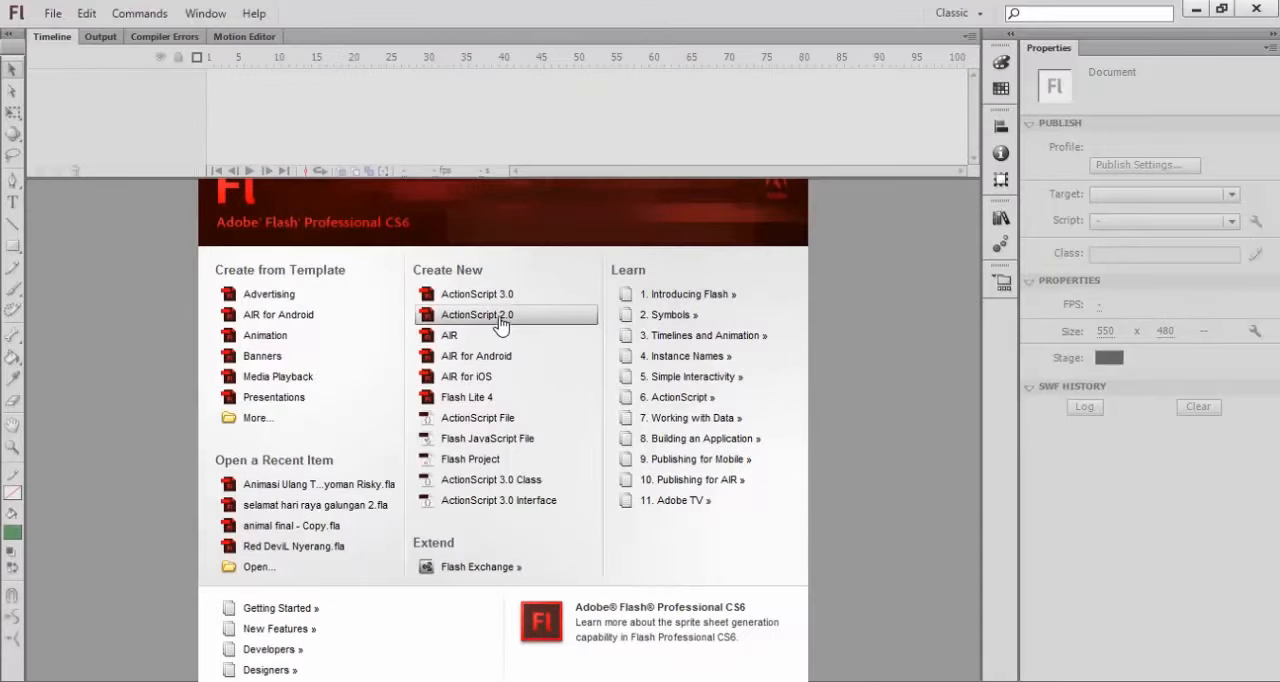
Step: Create a new ActionScript 2.0 document from the welcome screen
left_click(501, 320)
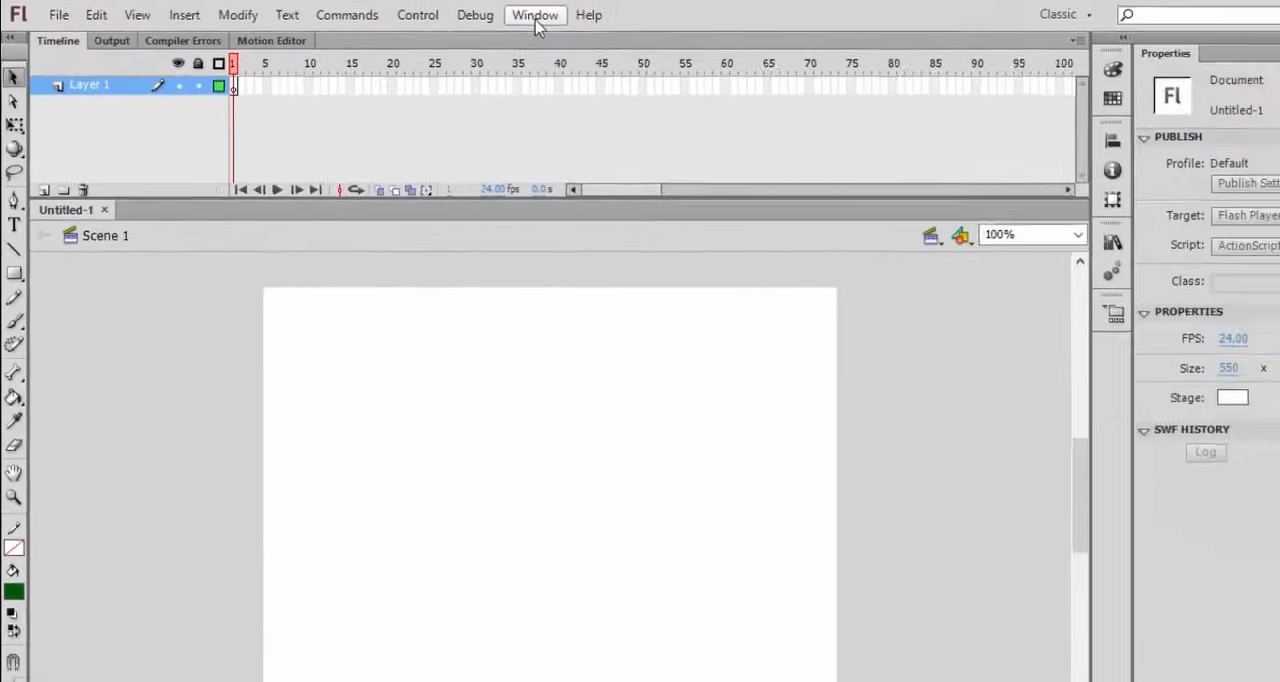
Step: Try the Essentials workspace layout and return to the Classic workspace
left_click(536, 18)
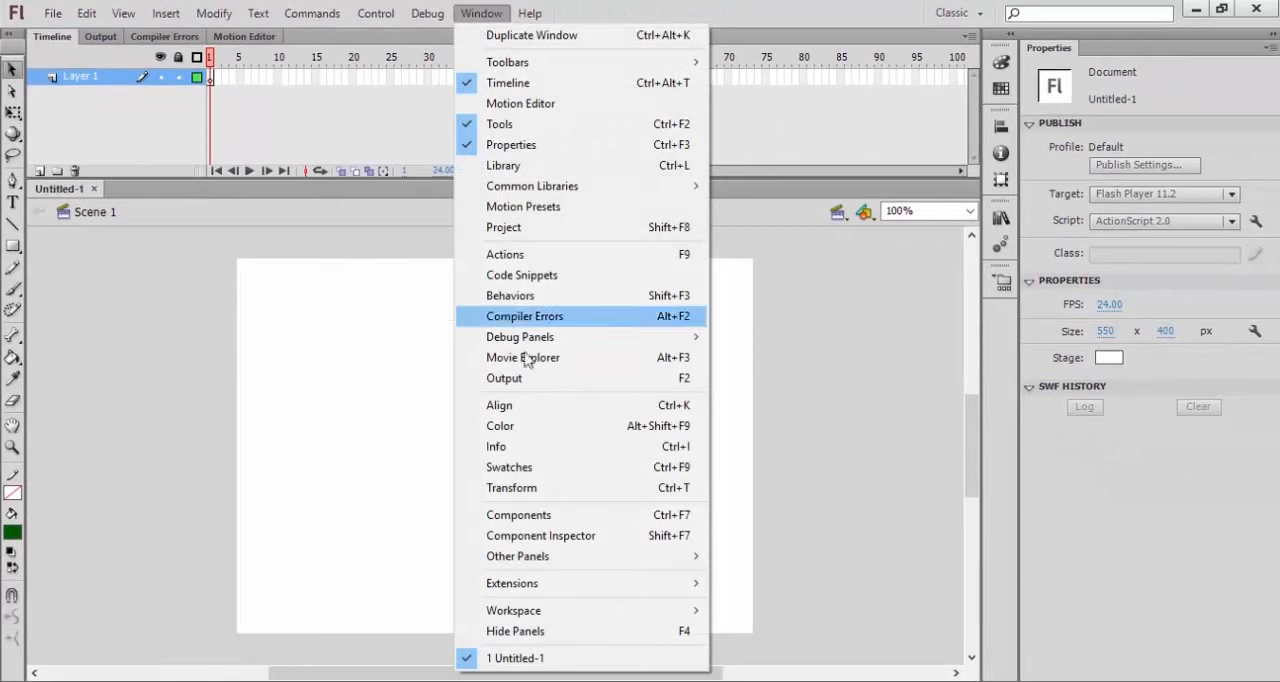
mouse_move(557, 610)
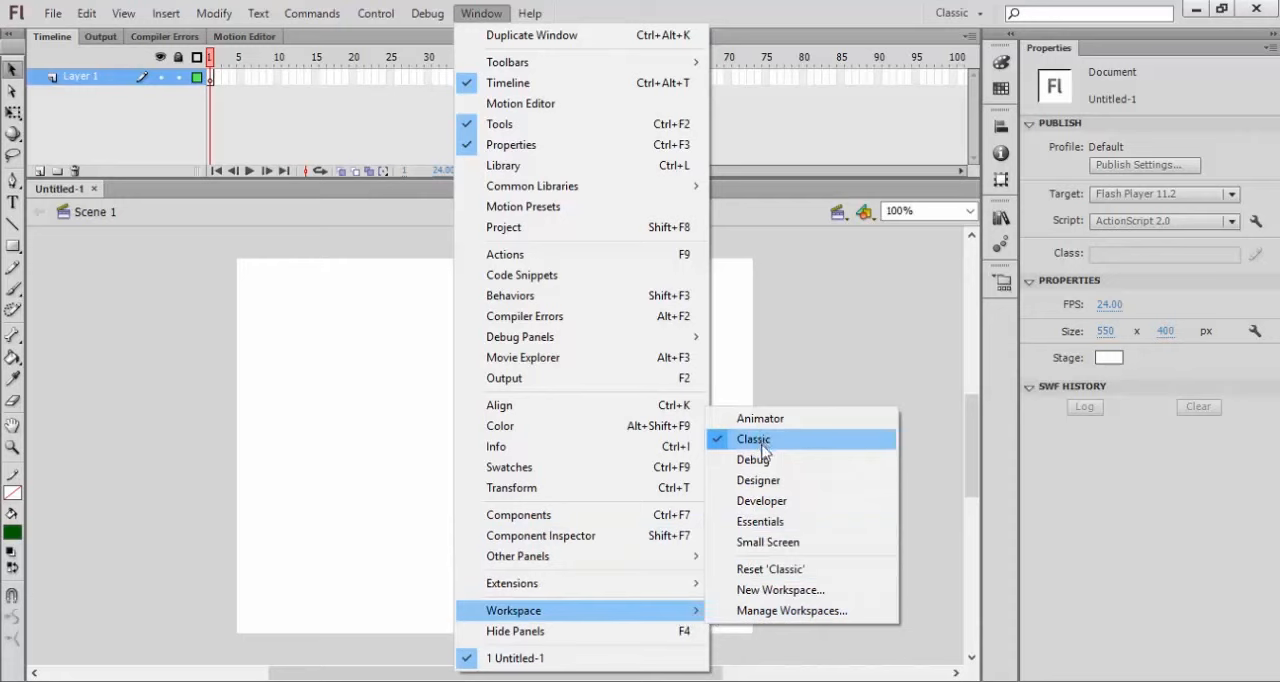
left_click(760, 524)
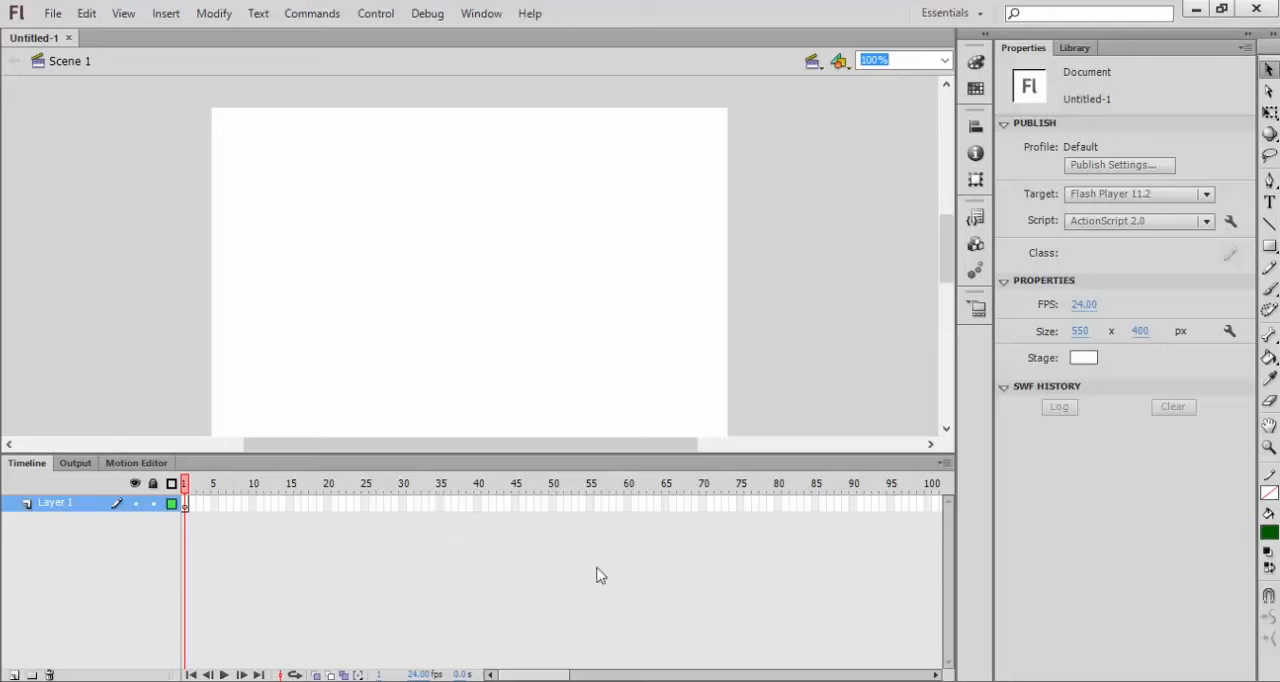
left_click(481, 13)
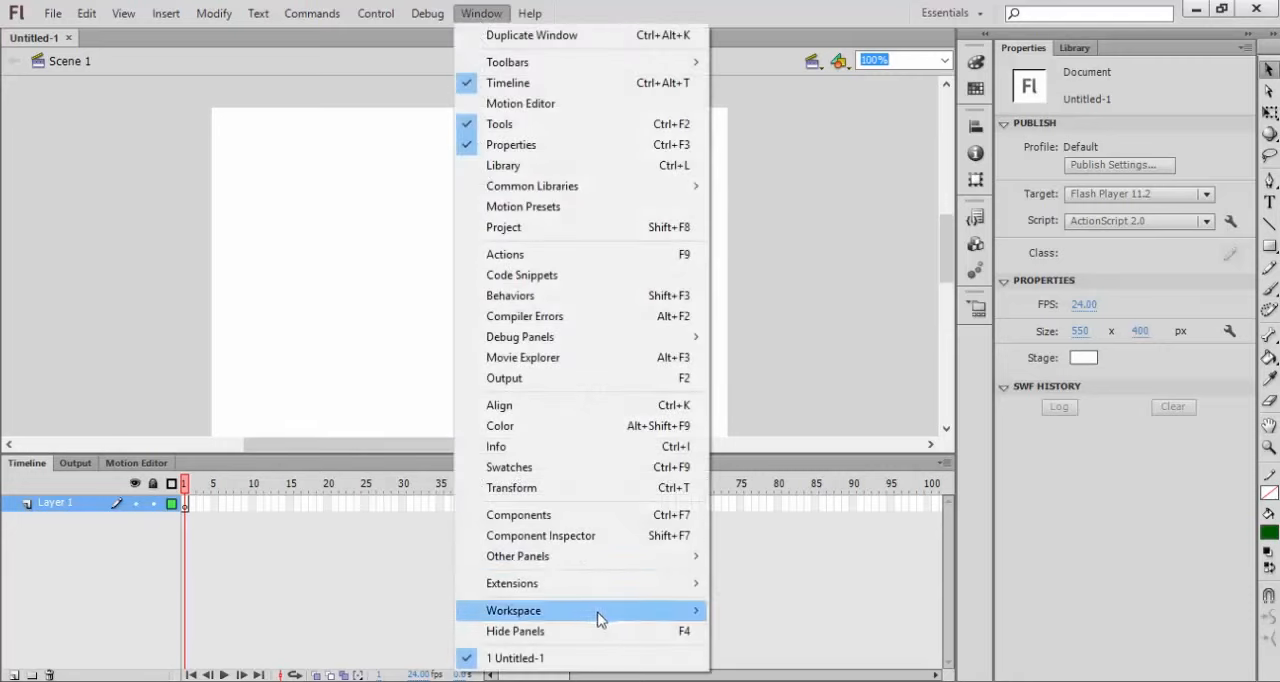
mouse_move(707, 616)
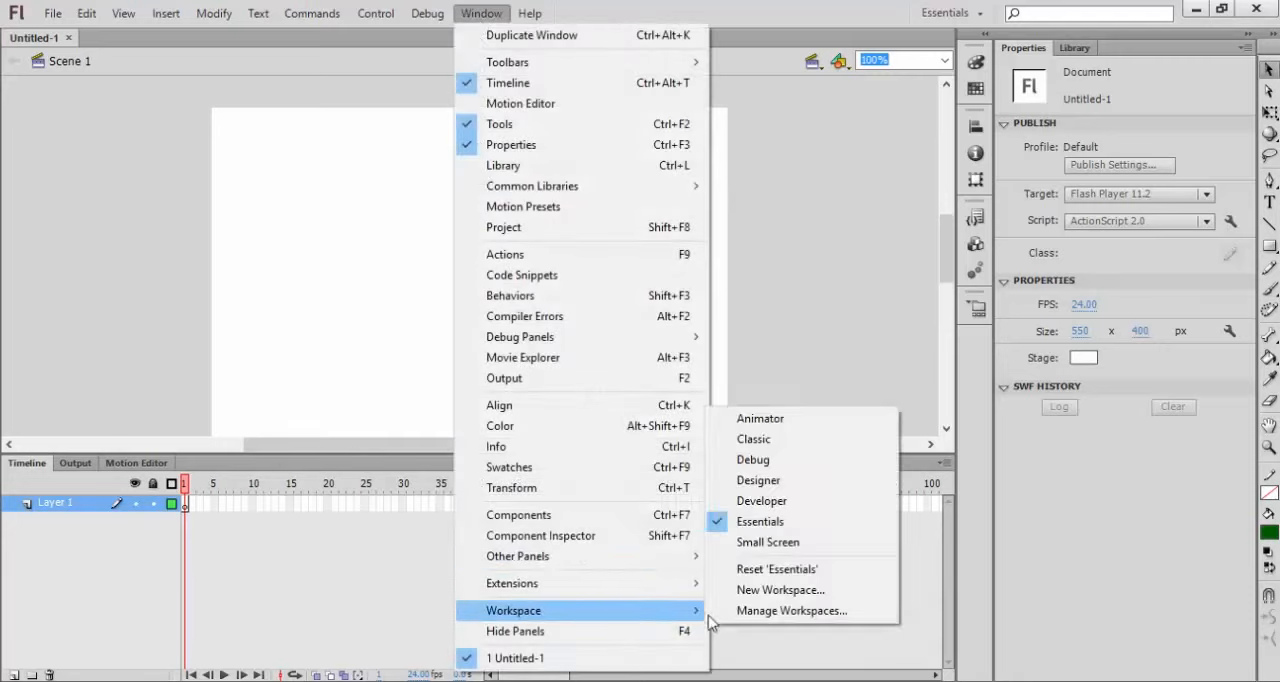
left_click(755, 440)
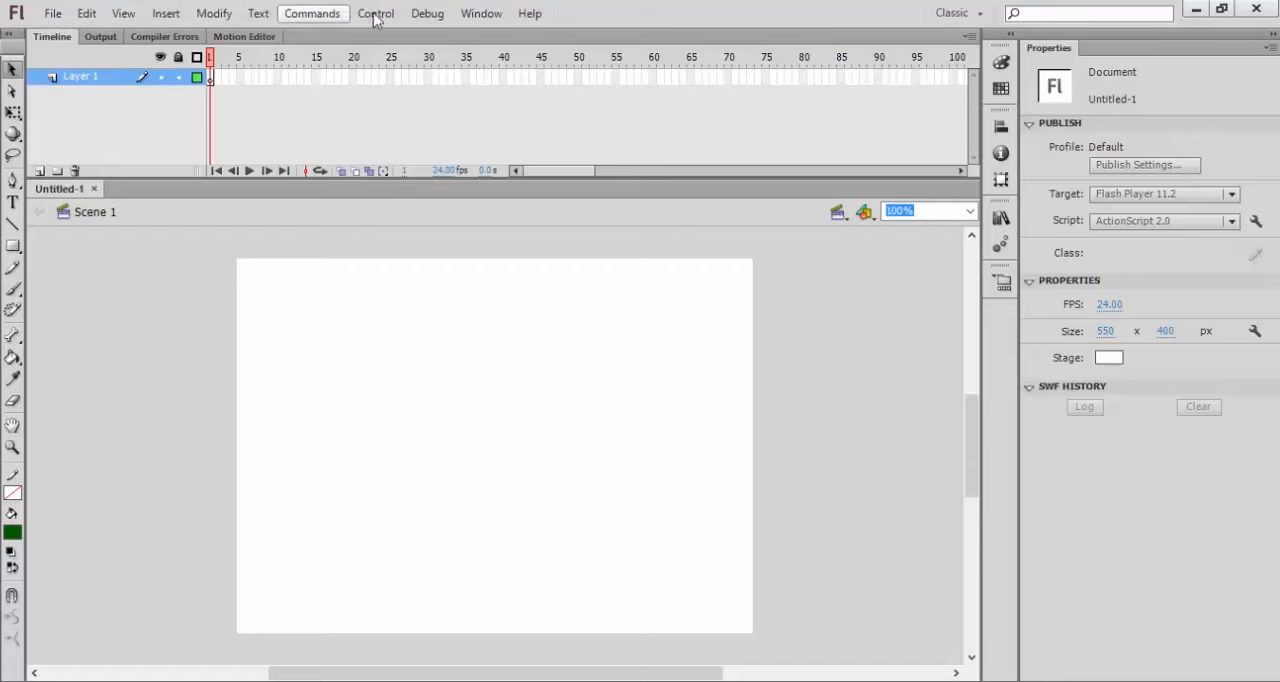
left_click(51, 15)
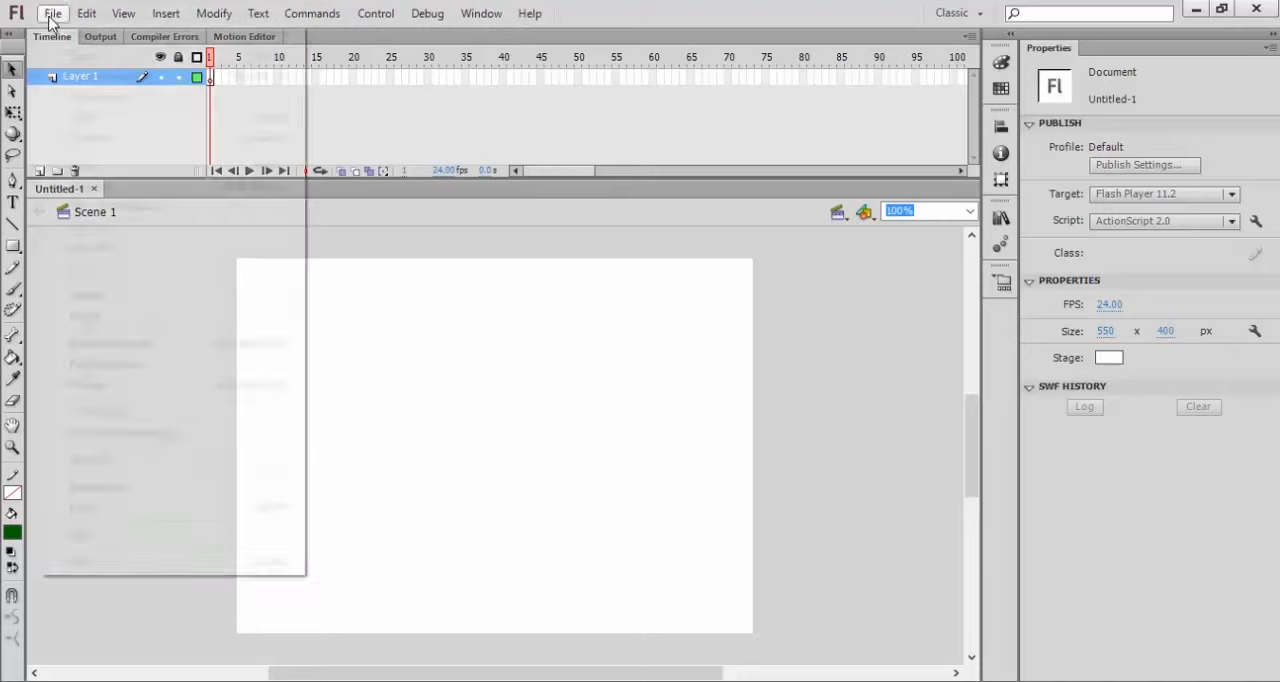
left_click(54, 14)
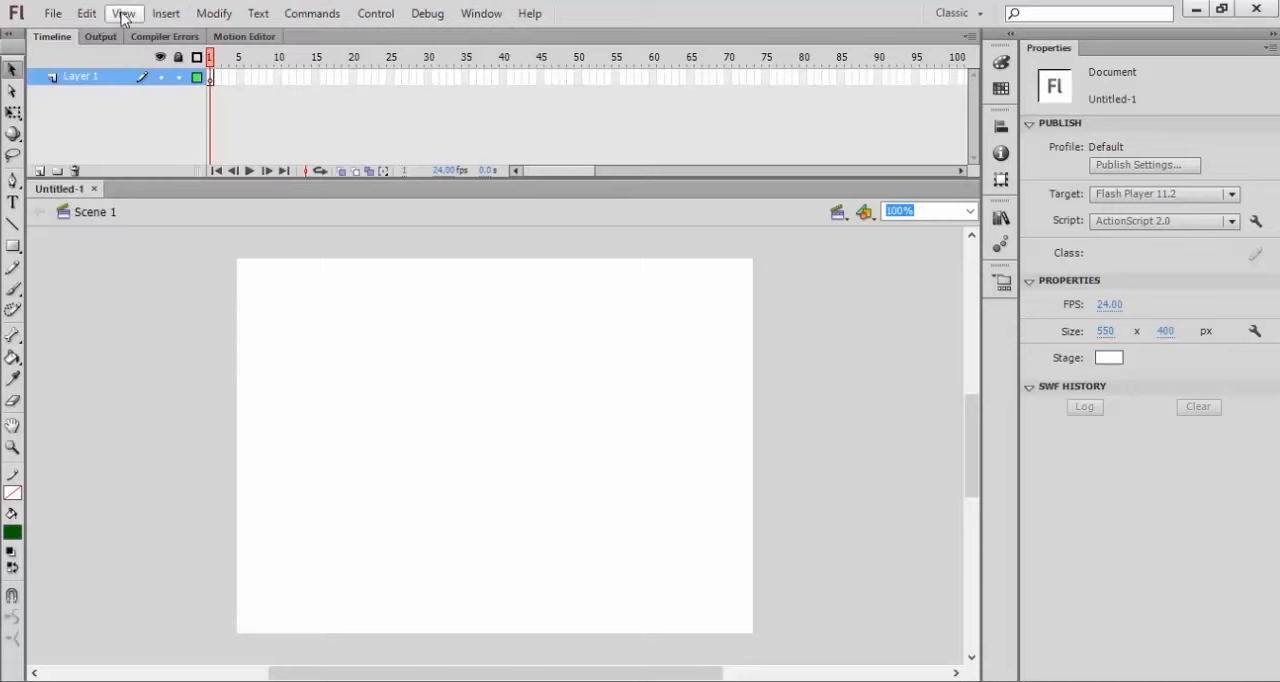
left_click(123, 14)
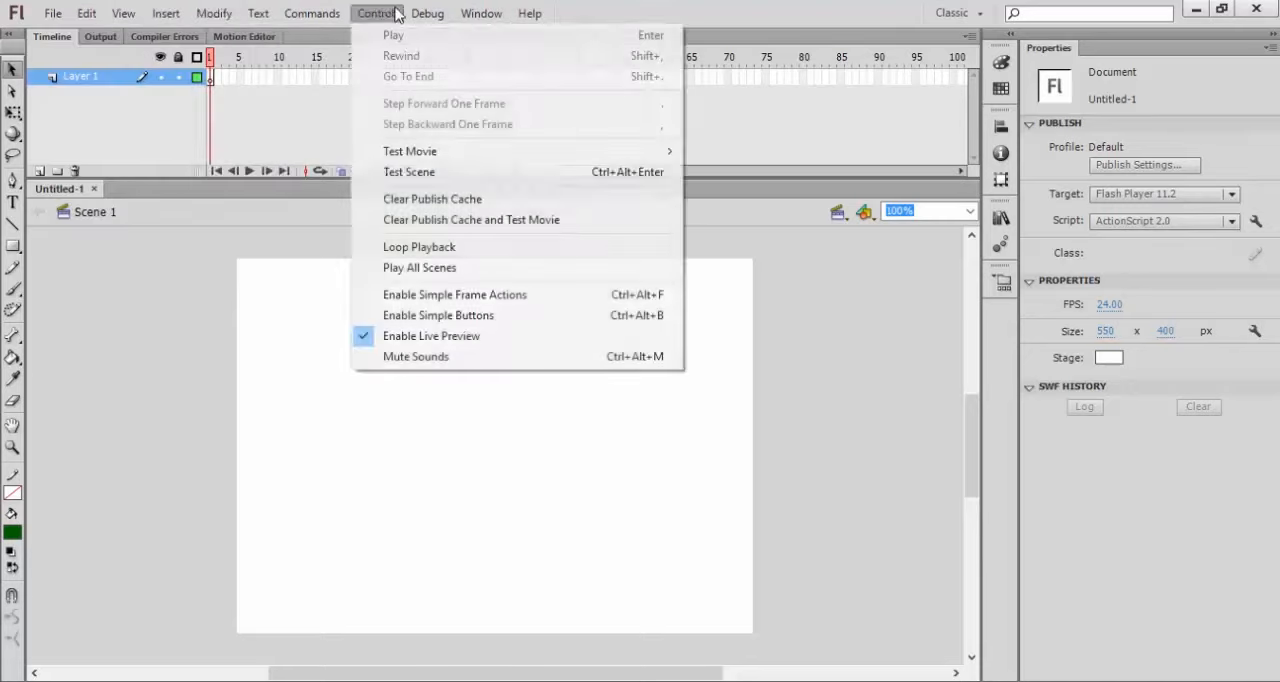
mouse_move(89, 17)
left_click(350, 127)
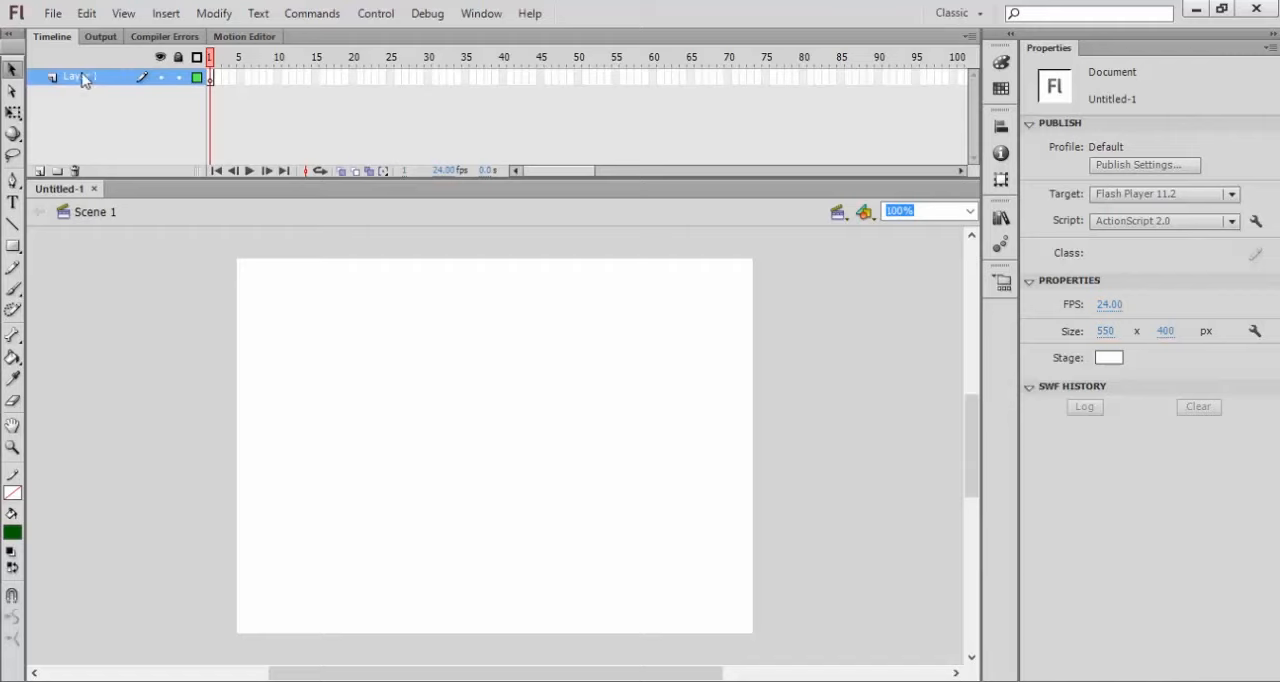
Step: Insert a new timeline layer above Layer 1
left_click(165, 13)
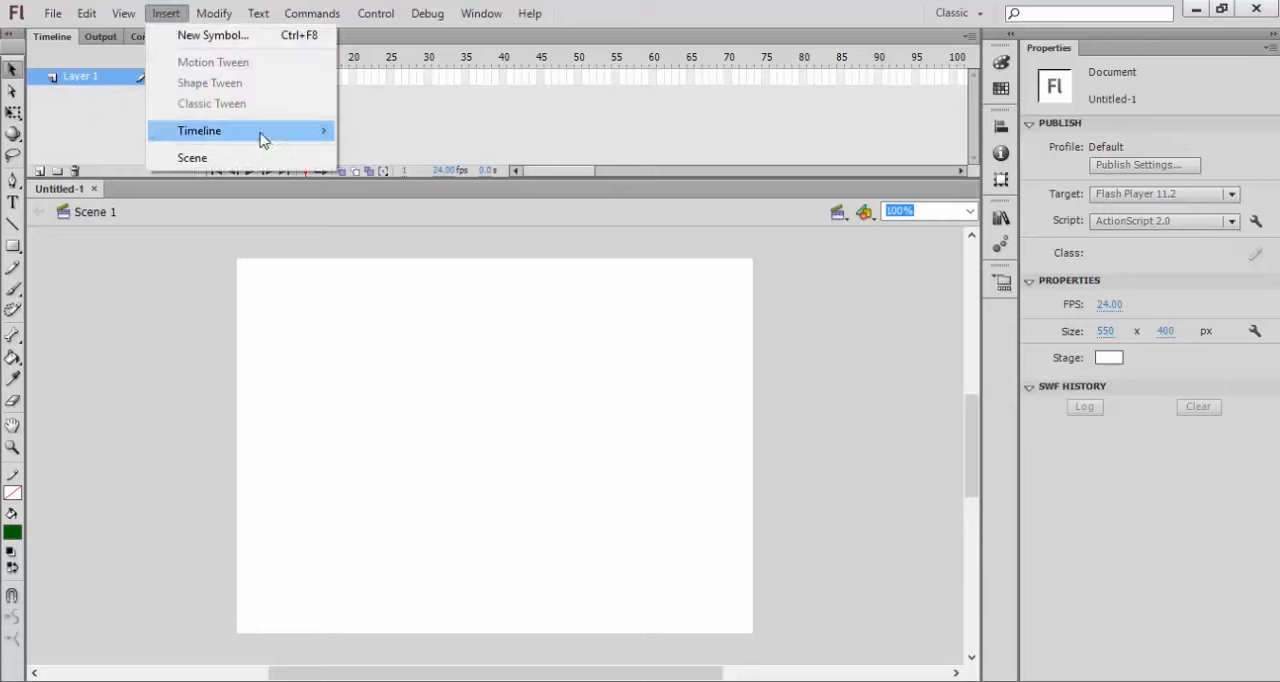
mouse_move(258, 130)
left_click(378, 132)
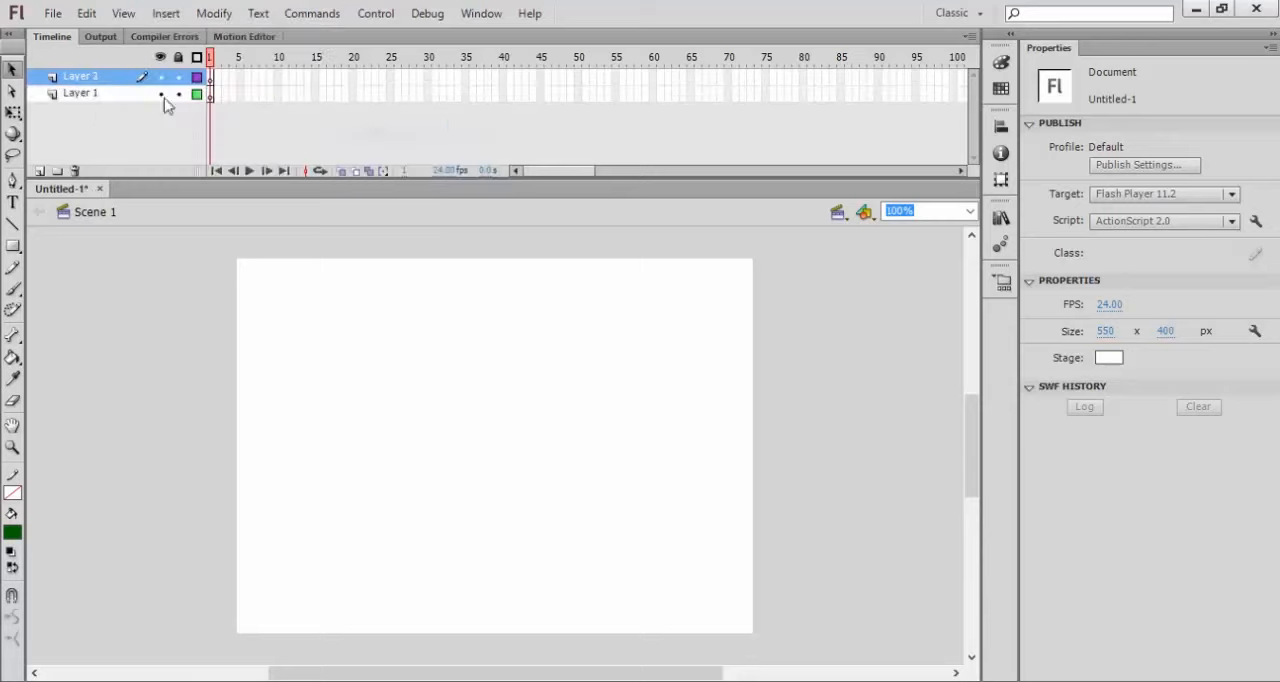
left_click(106, 93)
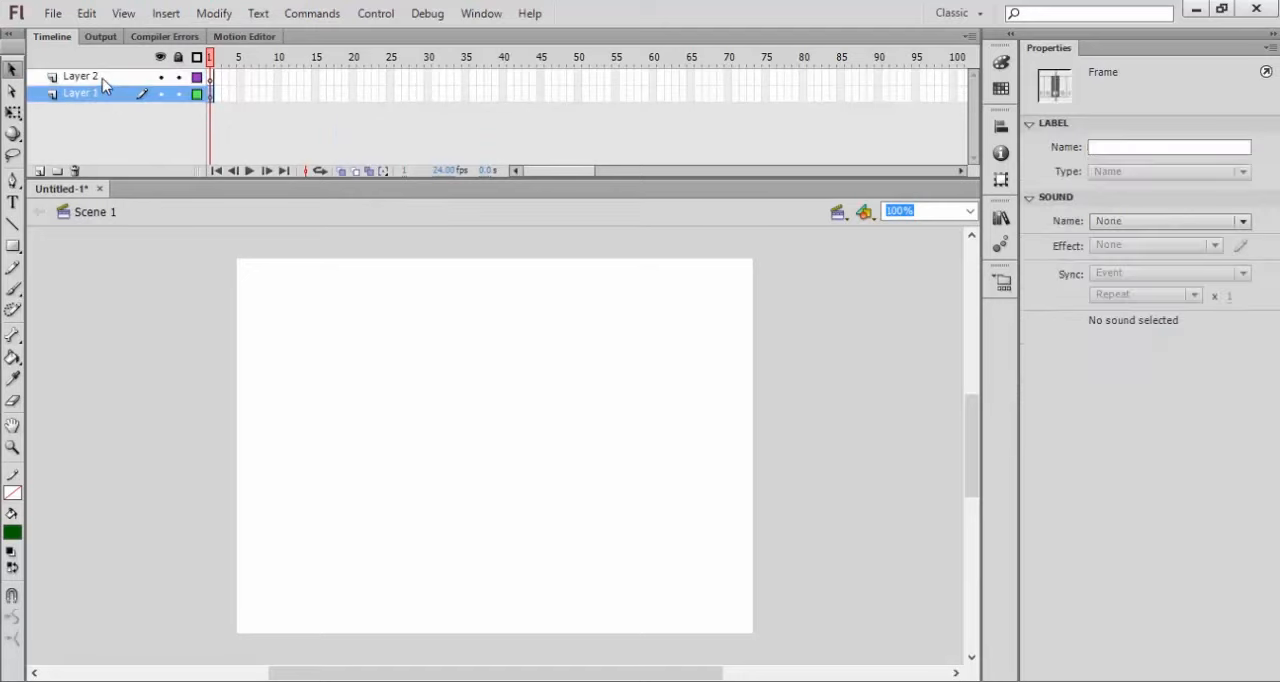
left_click(102, 78)
left_click(103, 95)
left_click(103, 78)
left_click(103, 93)
left_click(102, 80)
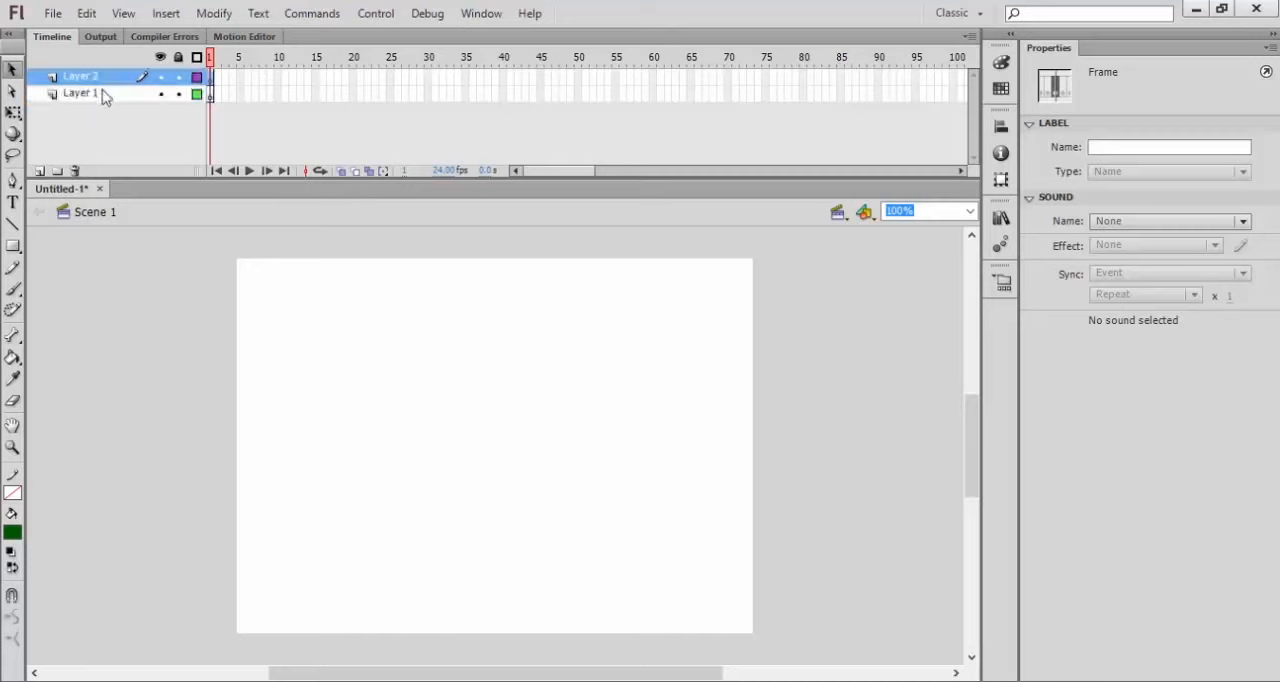
left_click(106, 95)
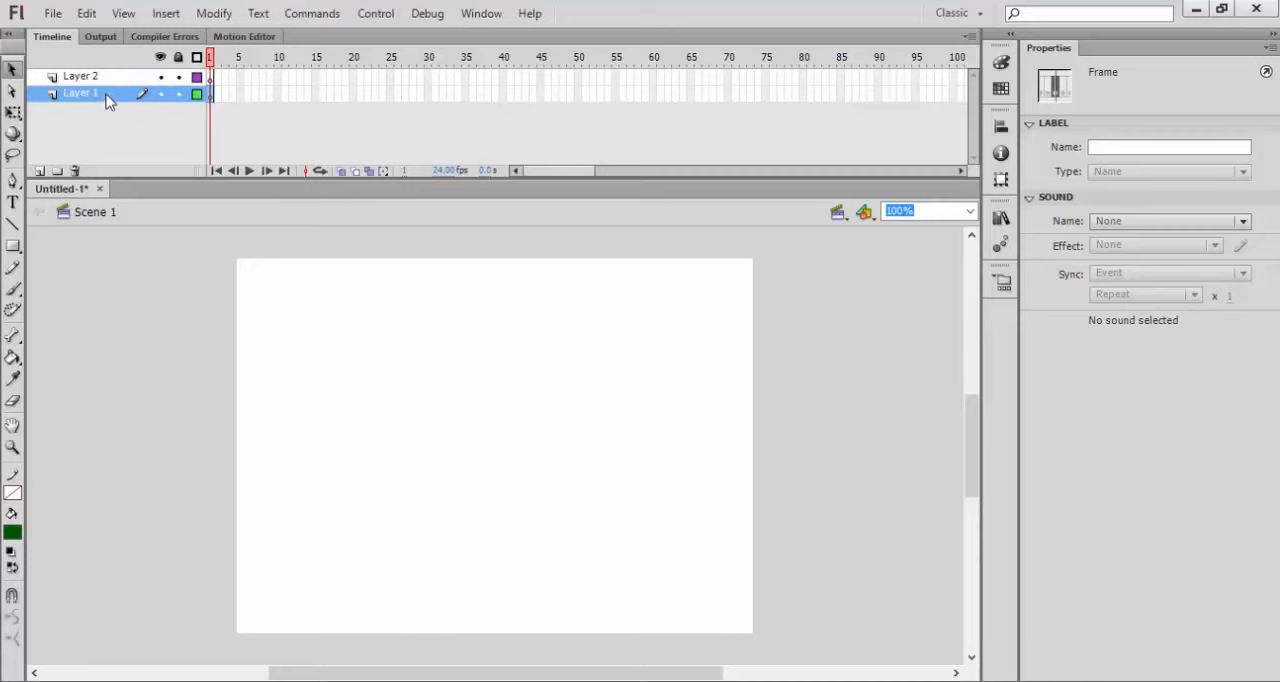
mouse_move(108, 97)
left_mouse_down()
mouse_move(100, 76)
mouse_move(107, 104)
left_mouse_up()
left_click_drag(224, 88, 606, 86)
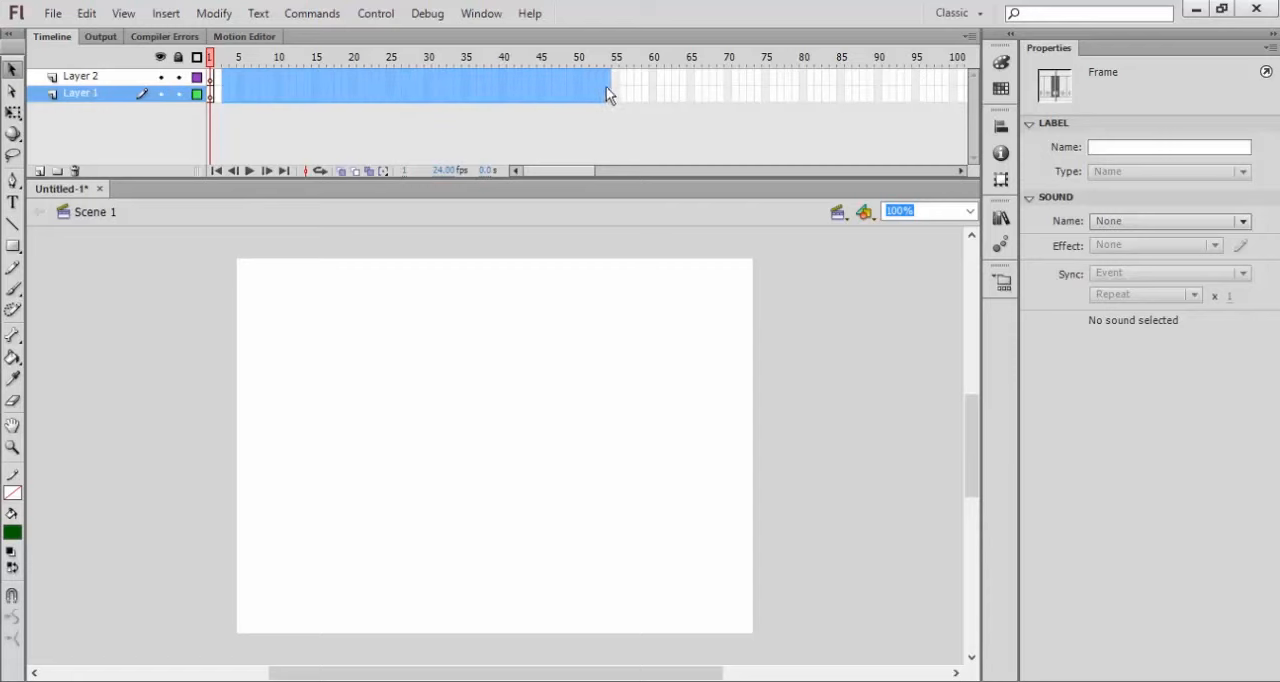
left_click(250, 60)
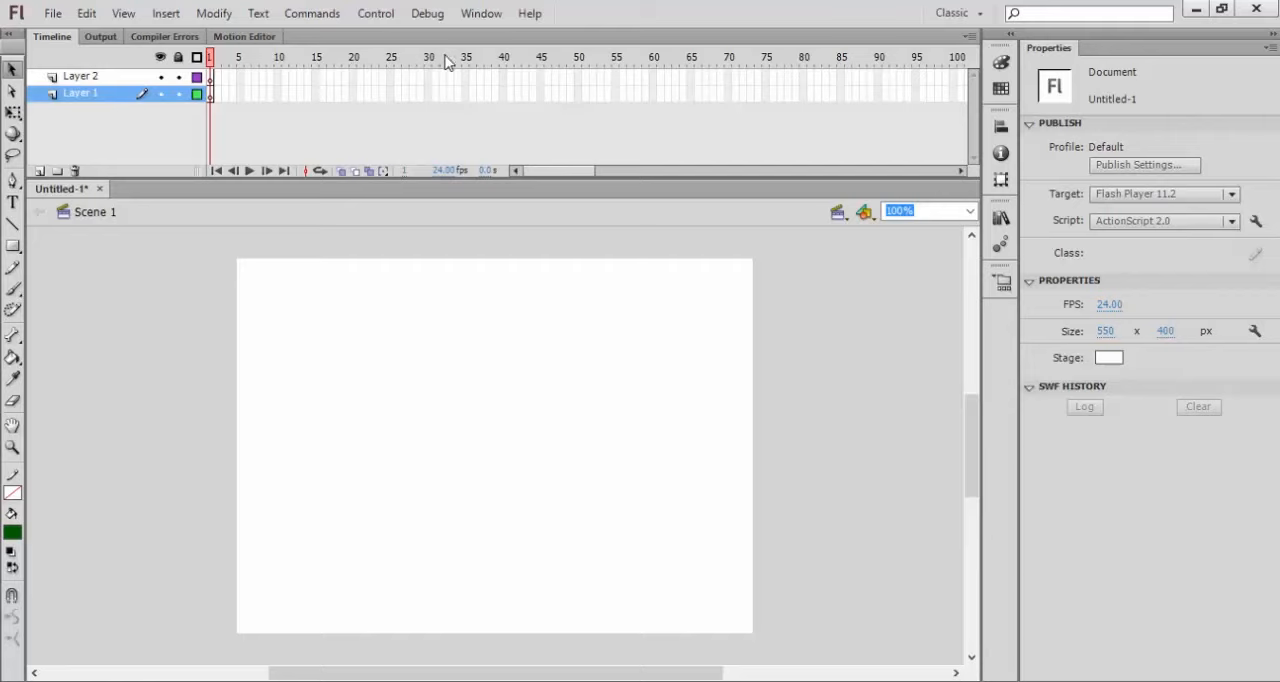
left_click(263, 94)
left_click(300, 94)
left_click(368, 94)
left_click(403, 92)
left_click(262, 94)
left_click(233, 94)
left_click(283, 94)
left_click(329, 94)
left_click(367, 94)
left_click(314, 77)
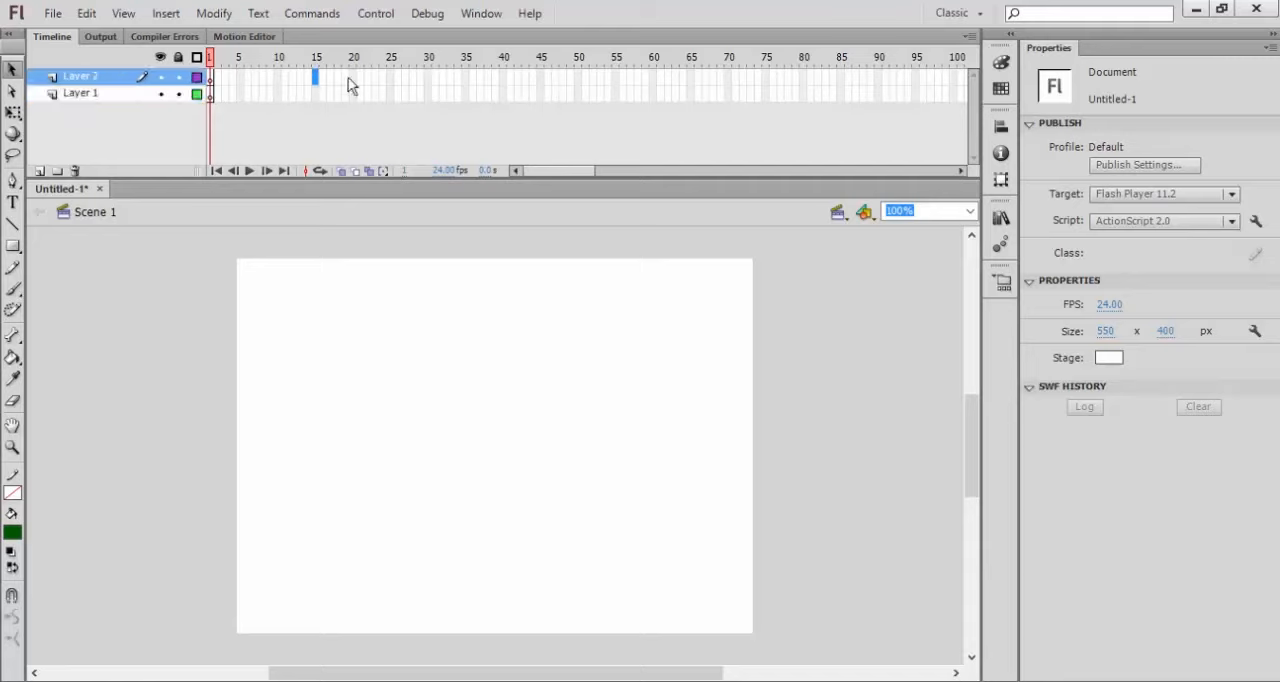
left_click_drag(372, 89, 654, 88)
left_click(953, 80)
left_click(457, 94)
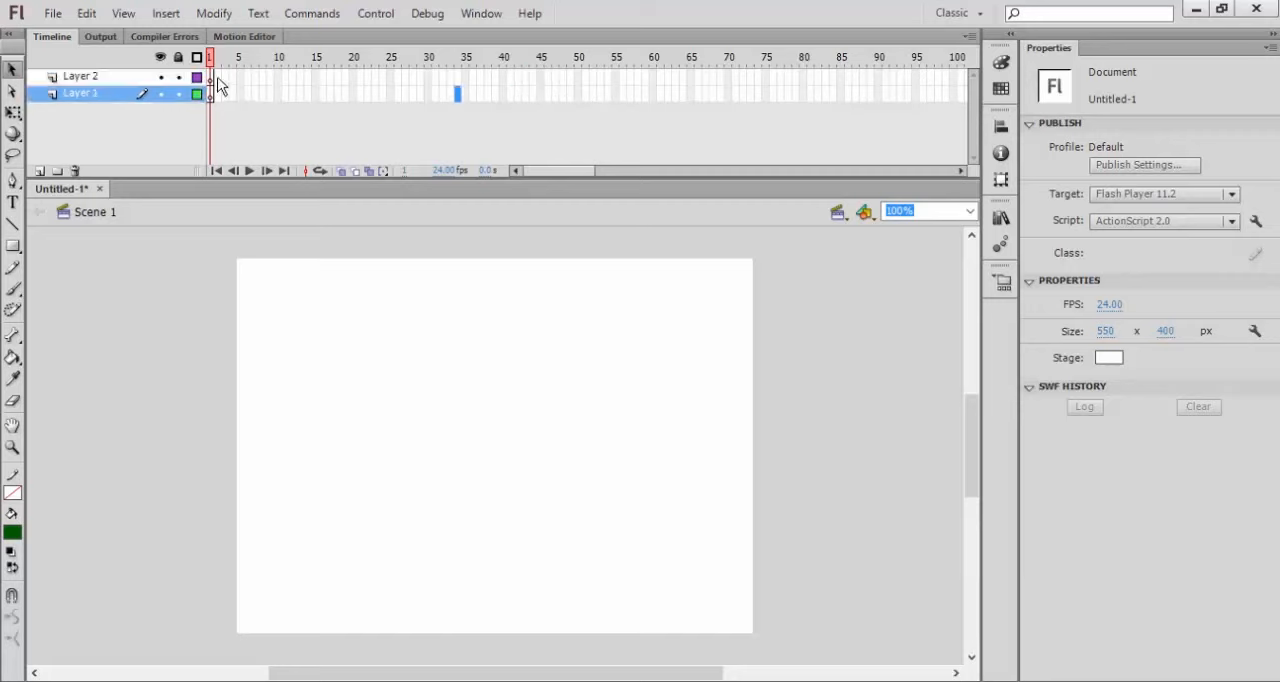
left_click(219, 79)
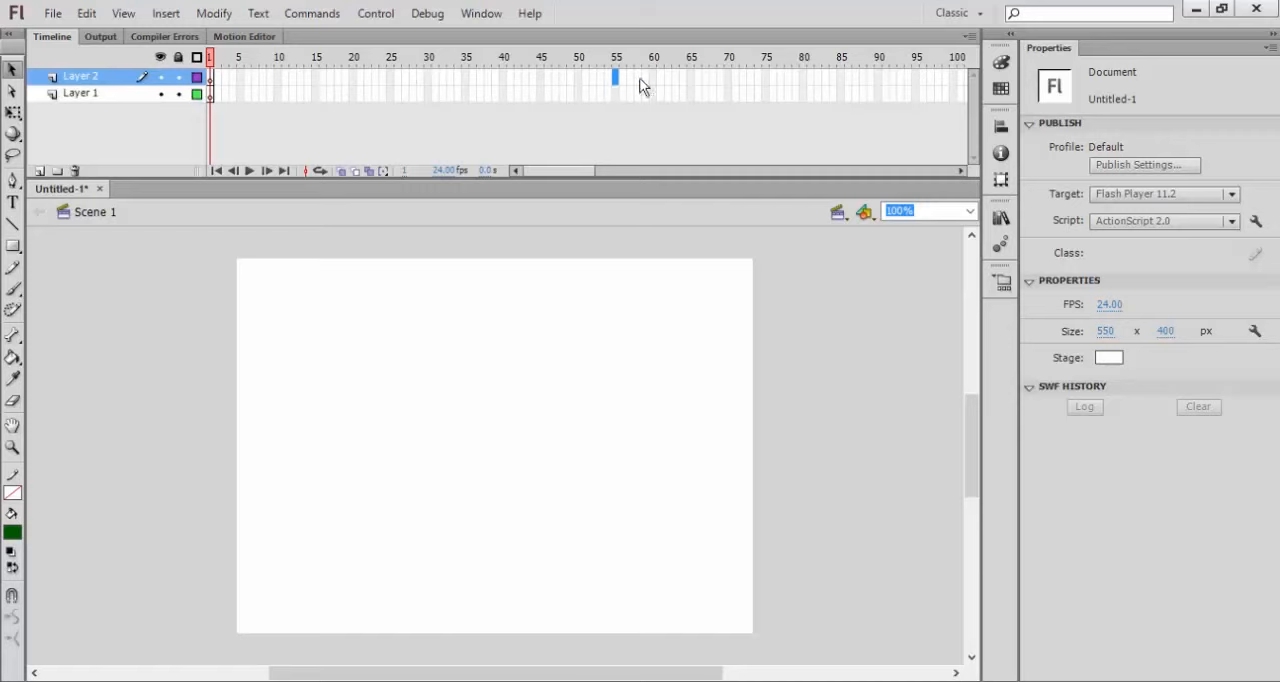
left_click(669, 78)
Step: Examine the document's publish settings and close them without changing anything
left_click(661, 396)
left_click(1130, 168)
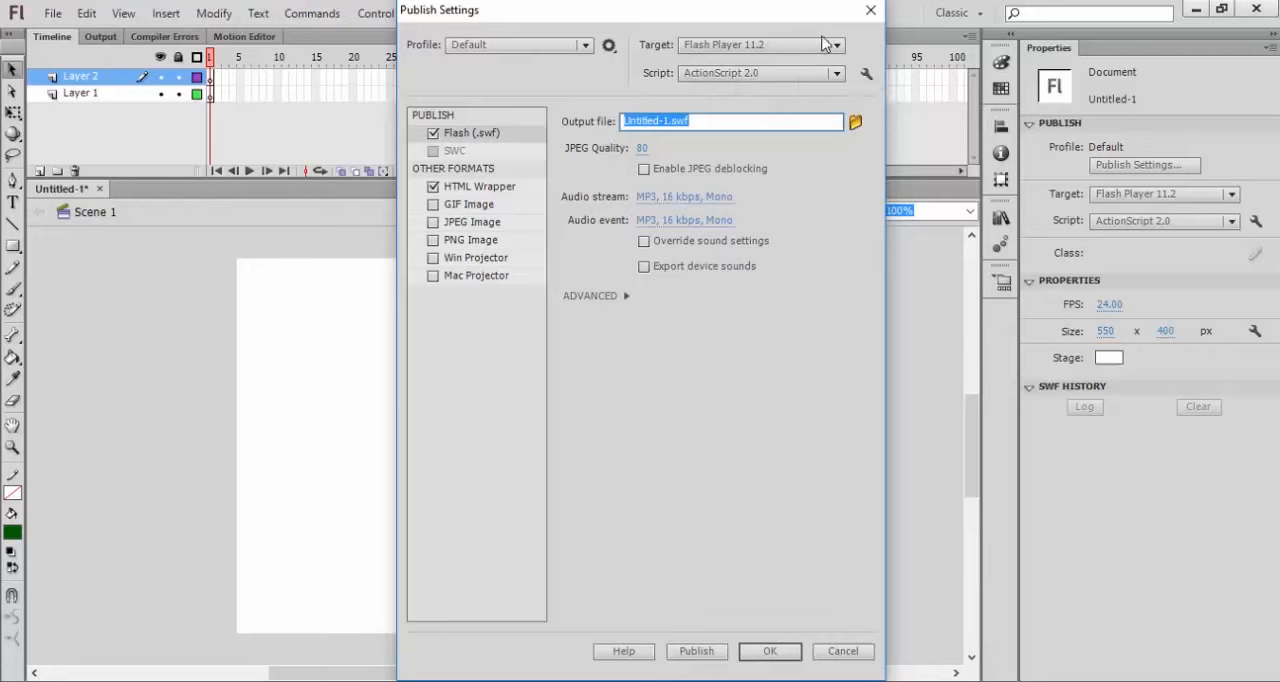
left_click(870, 10)
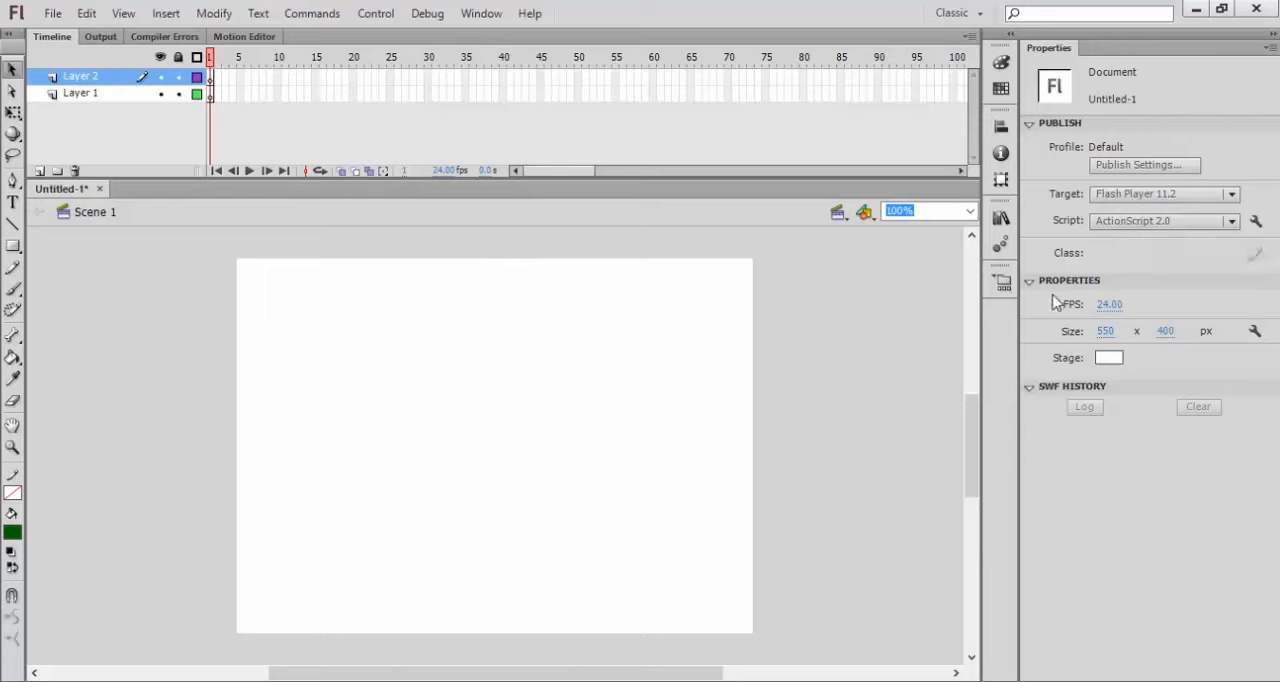
Step: Open the document's frame rate for editing without changing it, and select frames 24 and 48 on Layer 2
left_click(1108, 307)
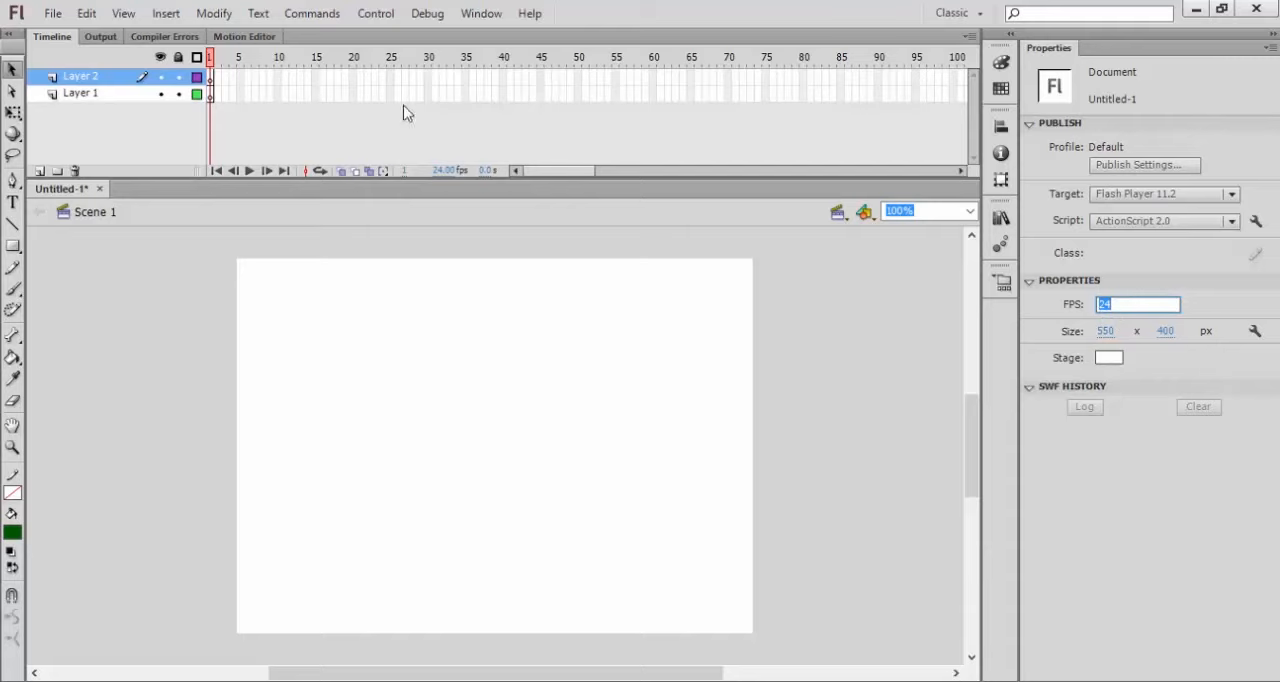
left_click(384, 78)
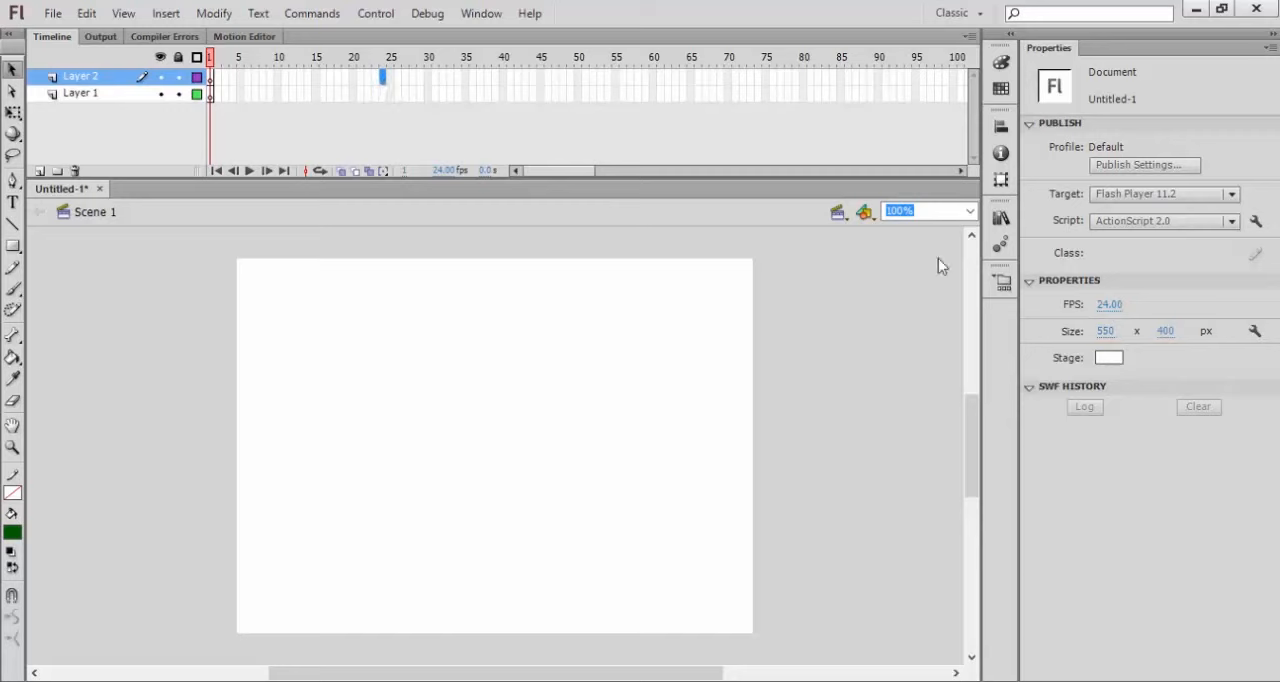
left_click(561, 78)
Step: Try grey and blue as the document's stage color and set it back to white
left_click(1105, 358)
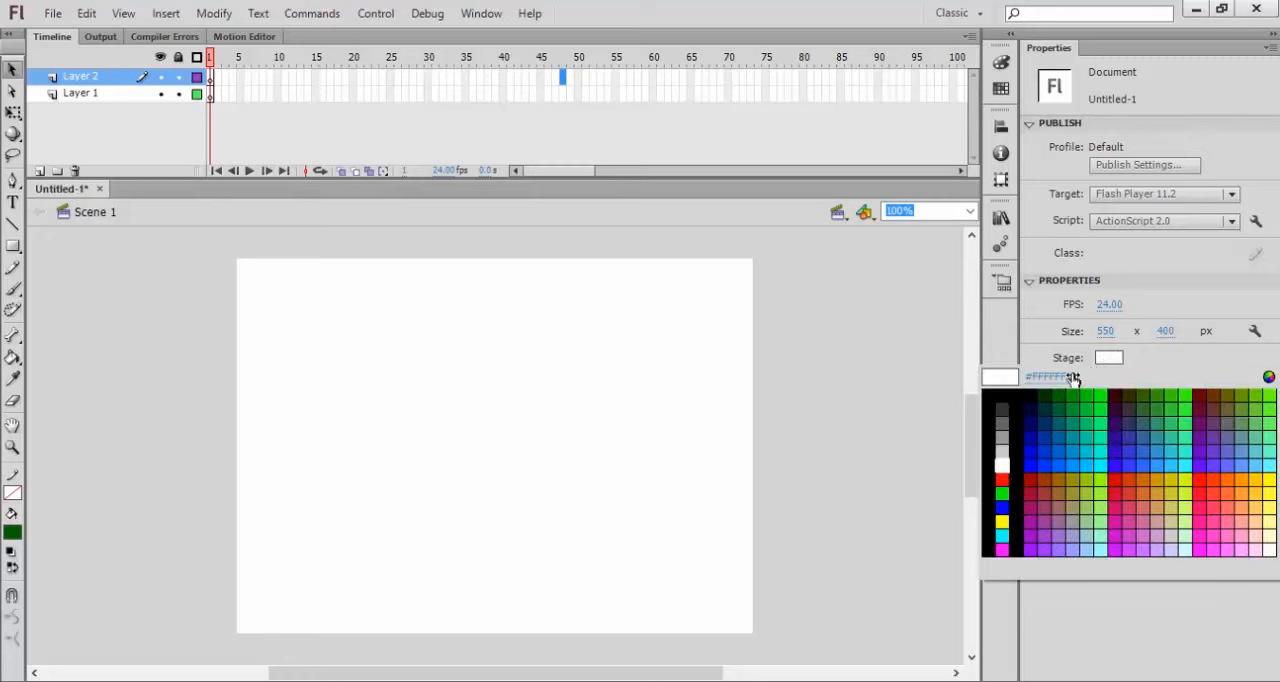
left_click(1001, 445)
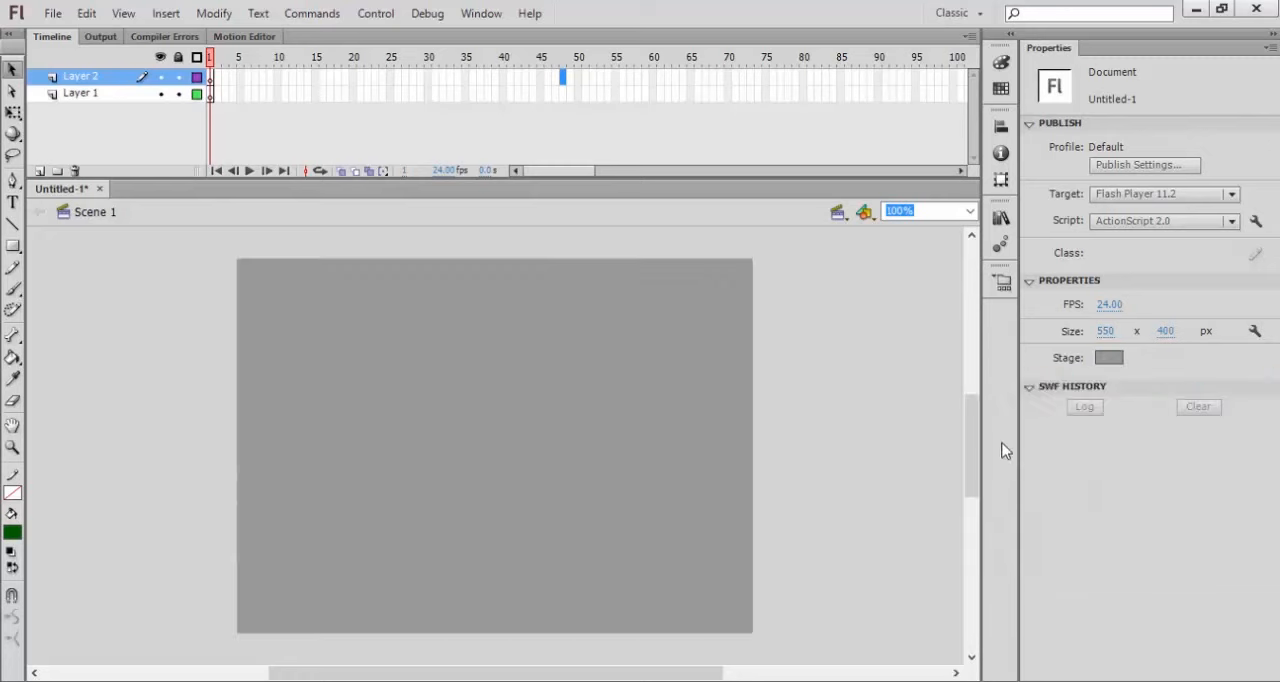
left_click(1110, 353)
left_click(1066, 466)
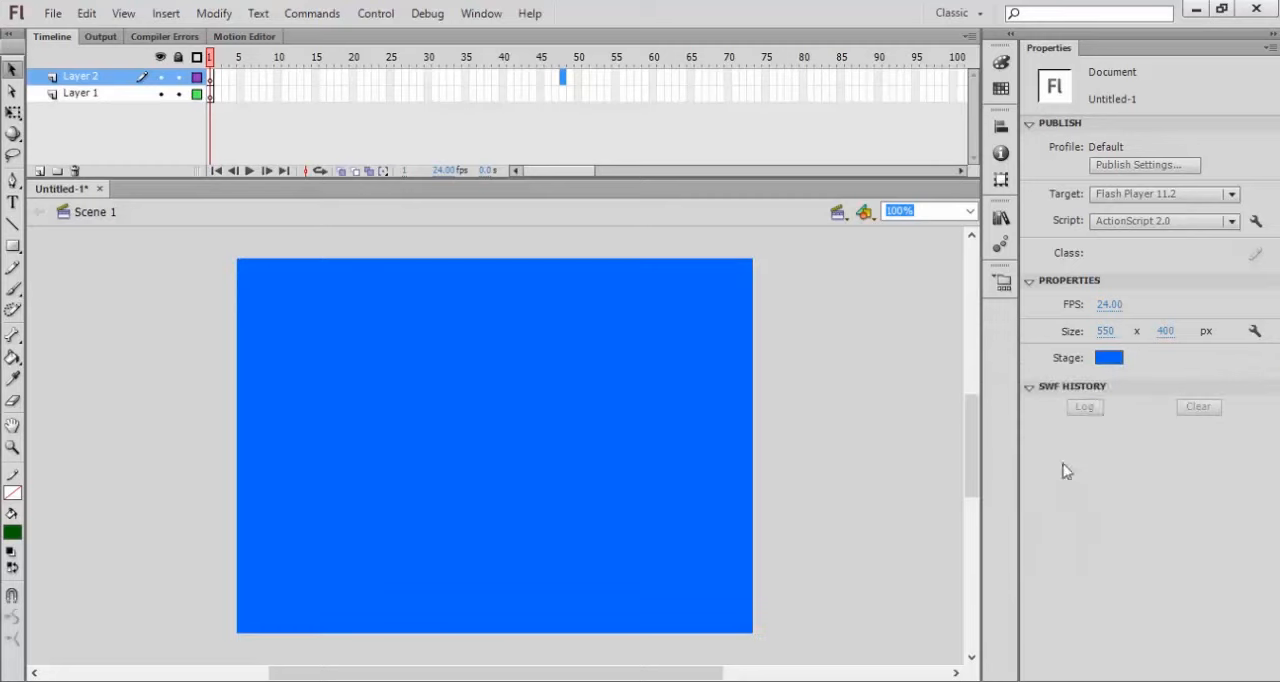
left_click(1108, 357)
left_click(1003, 452)
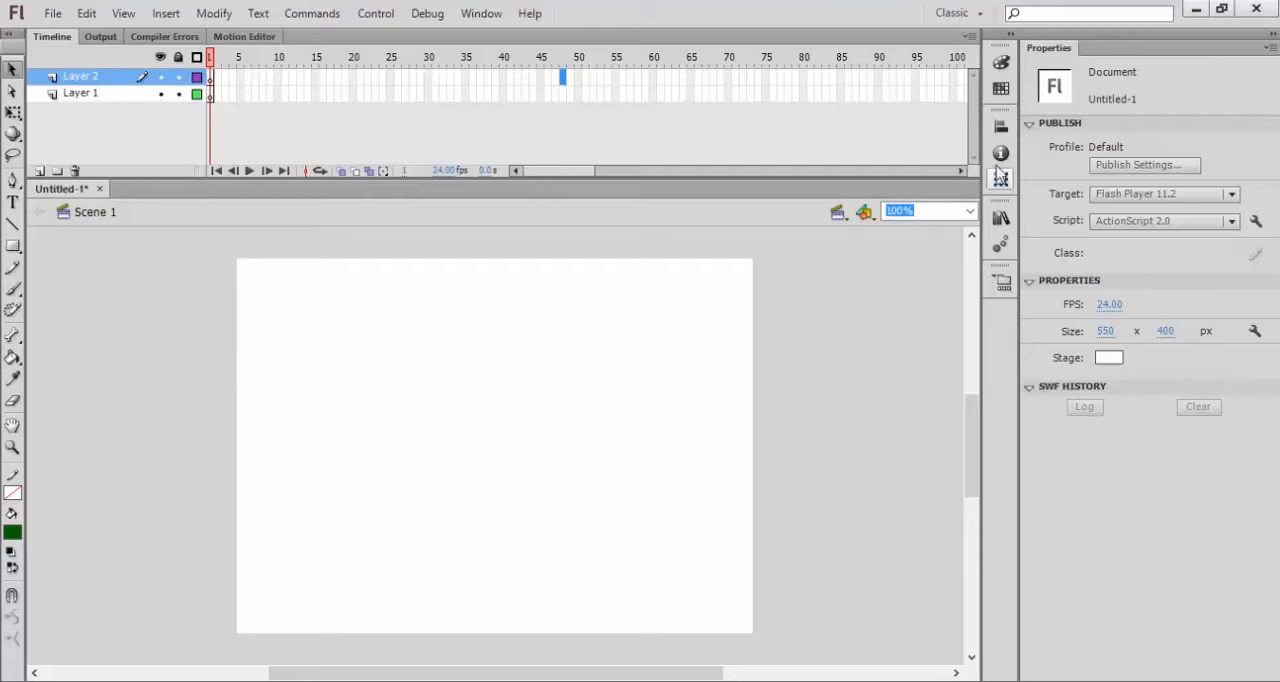
Step: Examine the Color, Swatches, Align, Info and Transform panels without changing any settings
left_click(1001, 64)
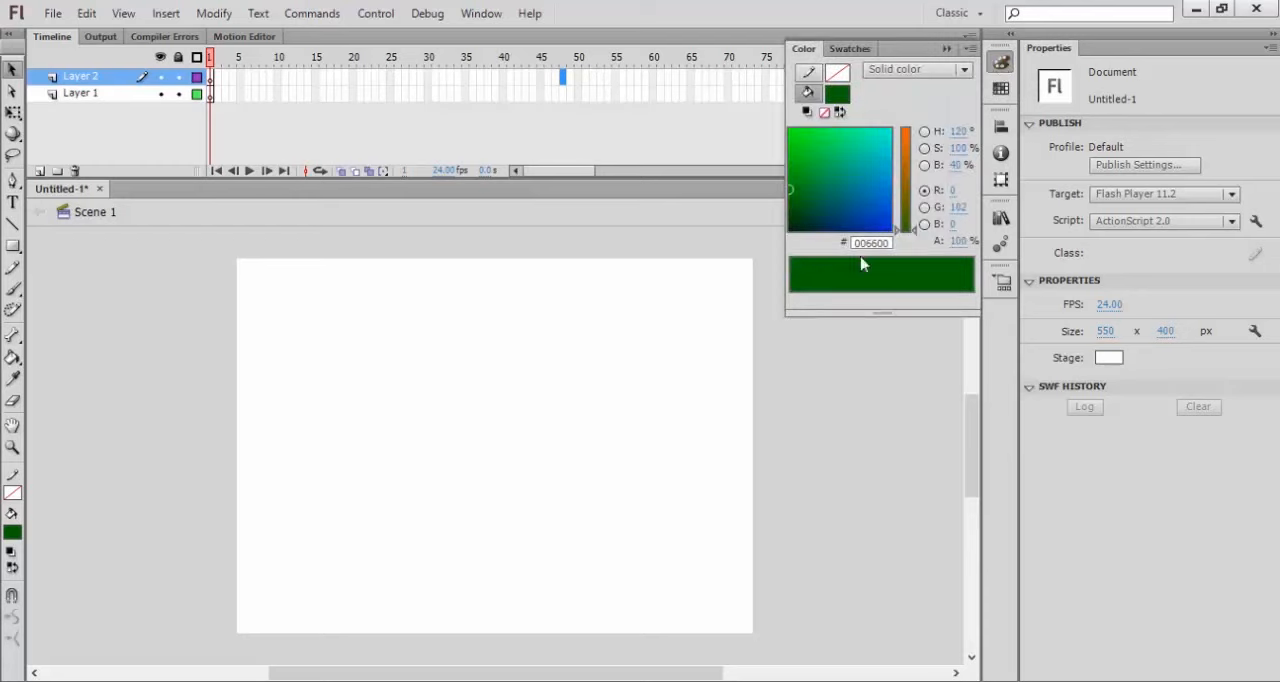
left_click(1001, 89)
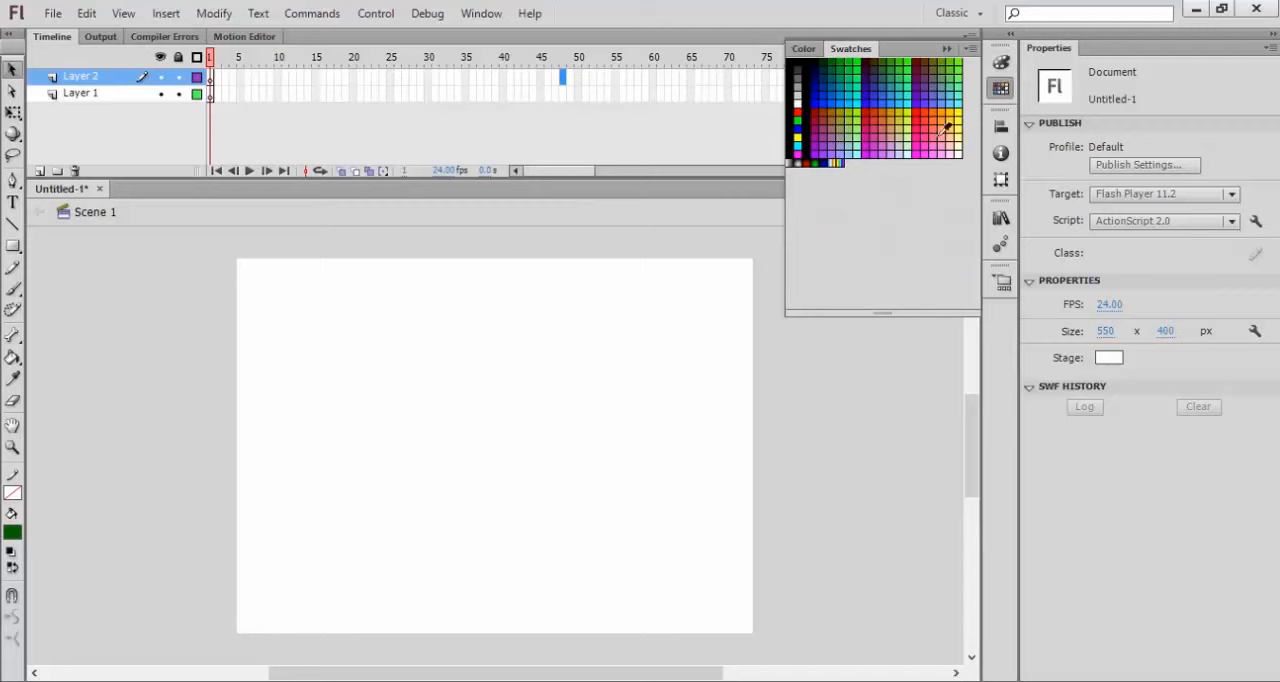
left_click(1001, 126)
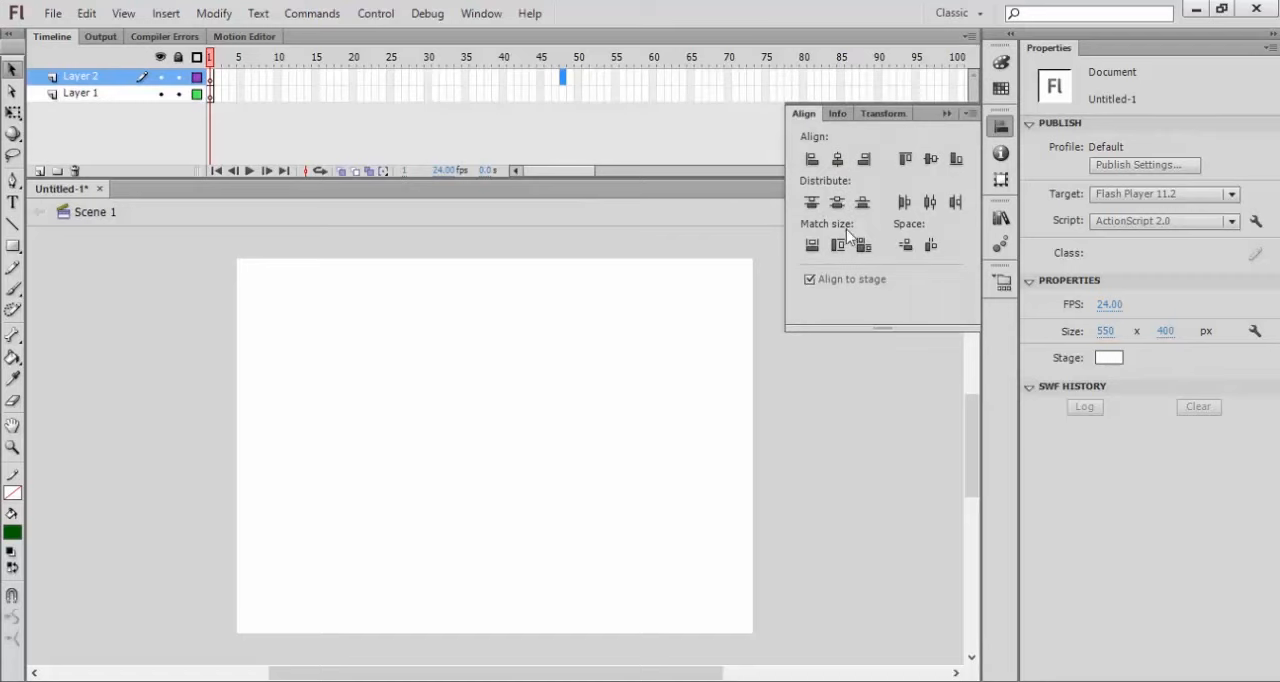
left_click(1001, 153)
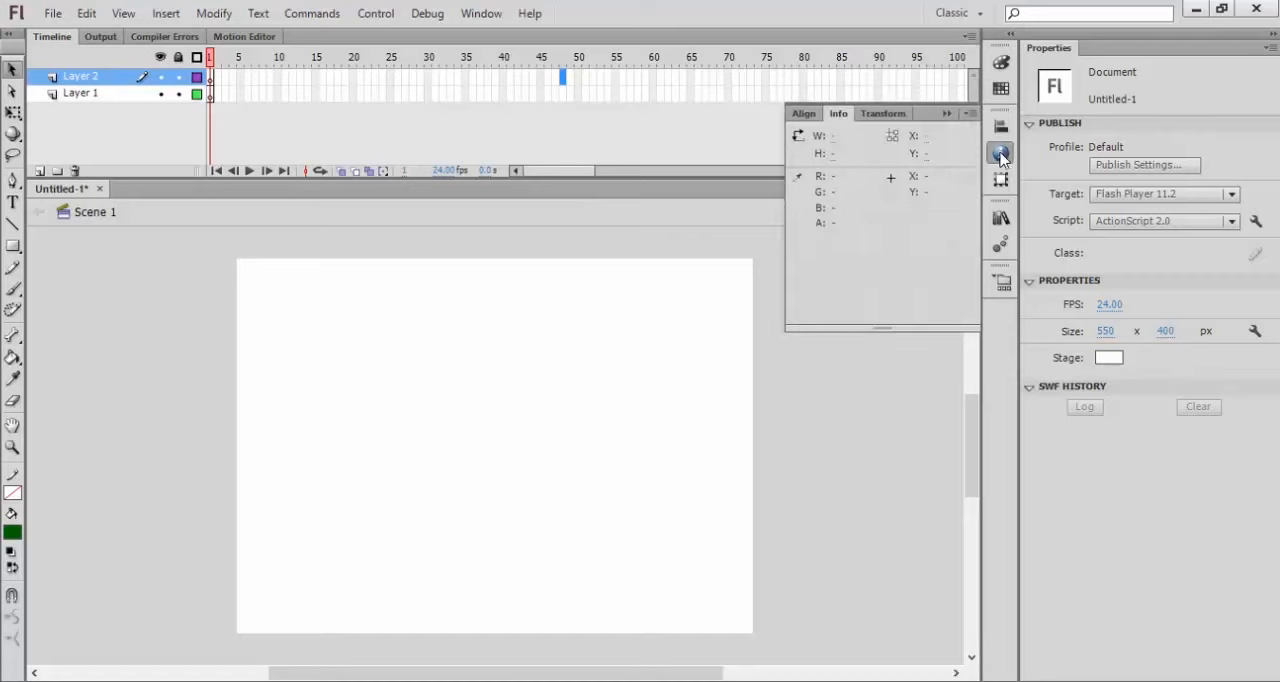
left_click(804, 113)
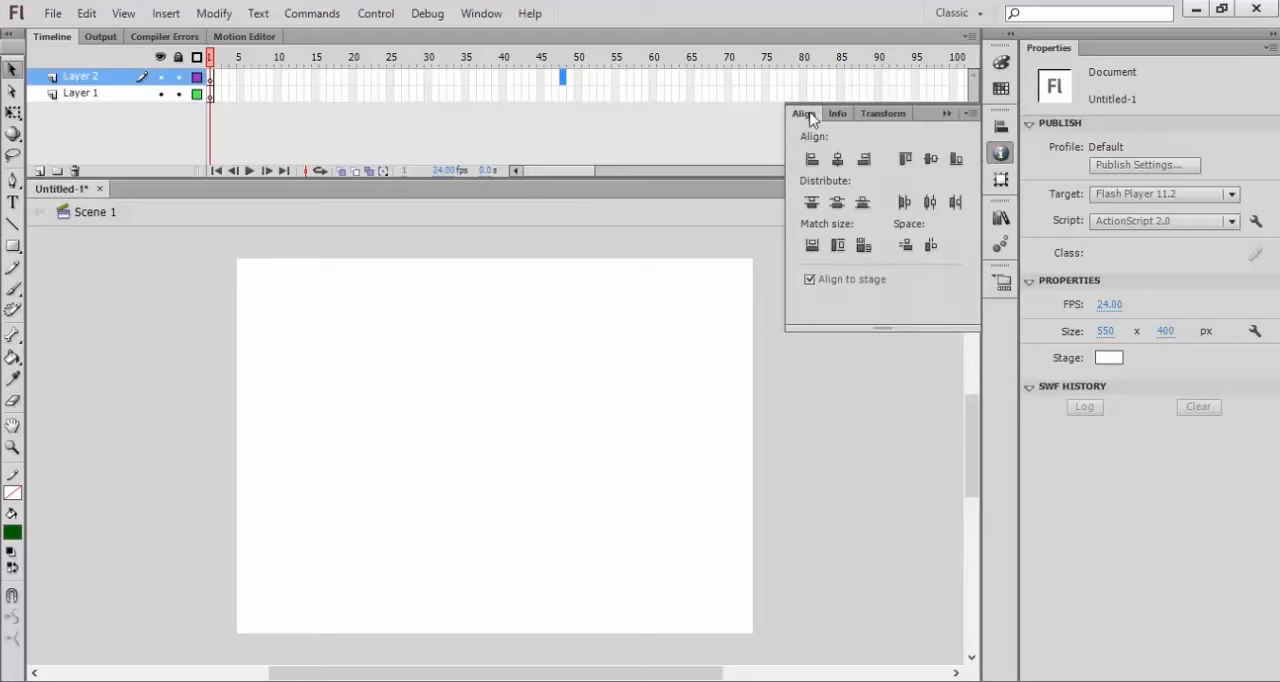
left_click(1001, 128)
left_click(1001, 153)
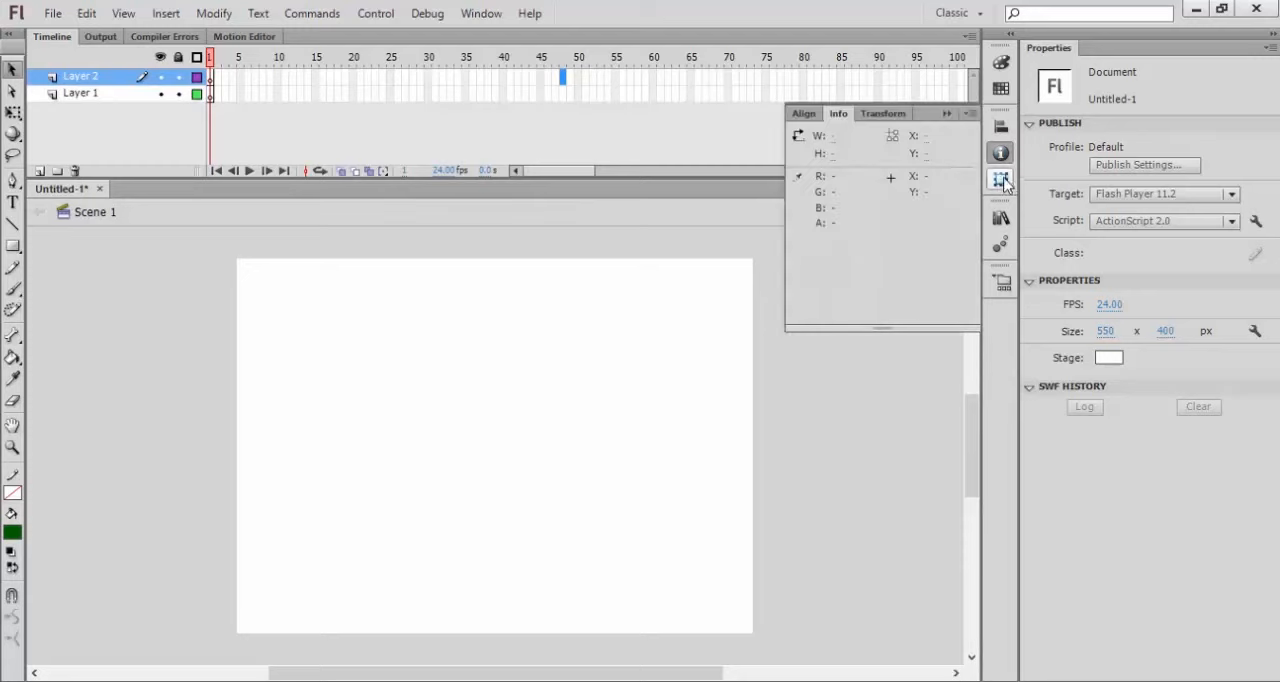
left_click(1001, 180)
left_click(838, 113)
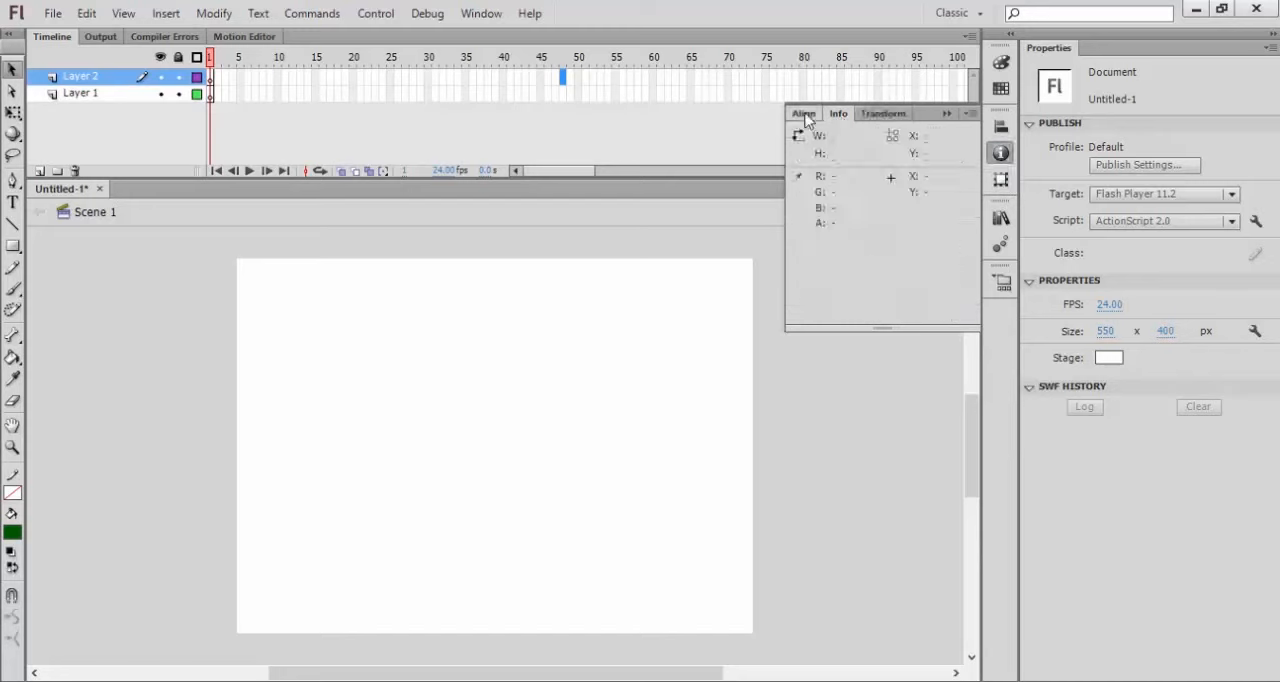
left_click(804, 113)
left_click(1001, 180)
Step: Examine the Library, Motion Presets and Project panels and collapse them again
left_click(1001, 217)
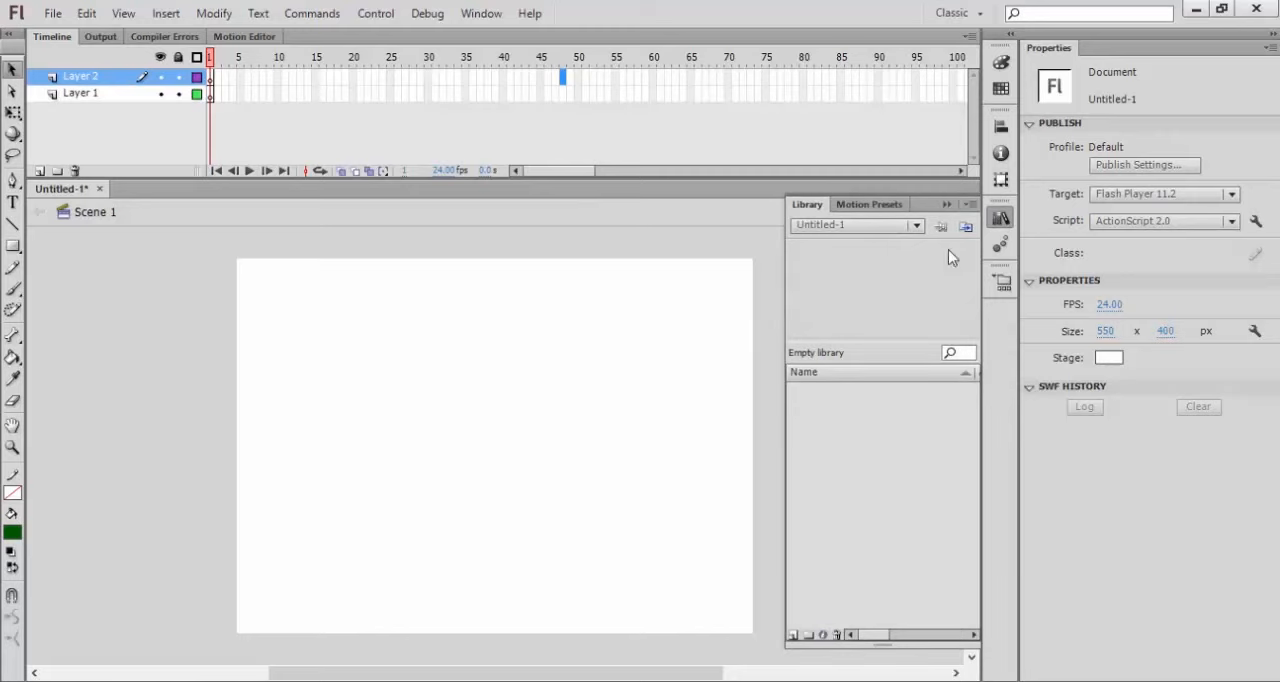
left_click(1001, 218)
left_click(1005, 244)
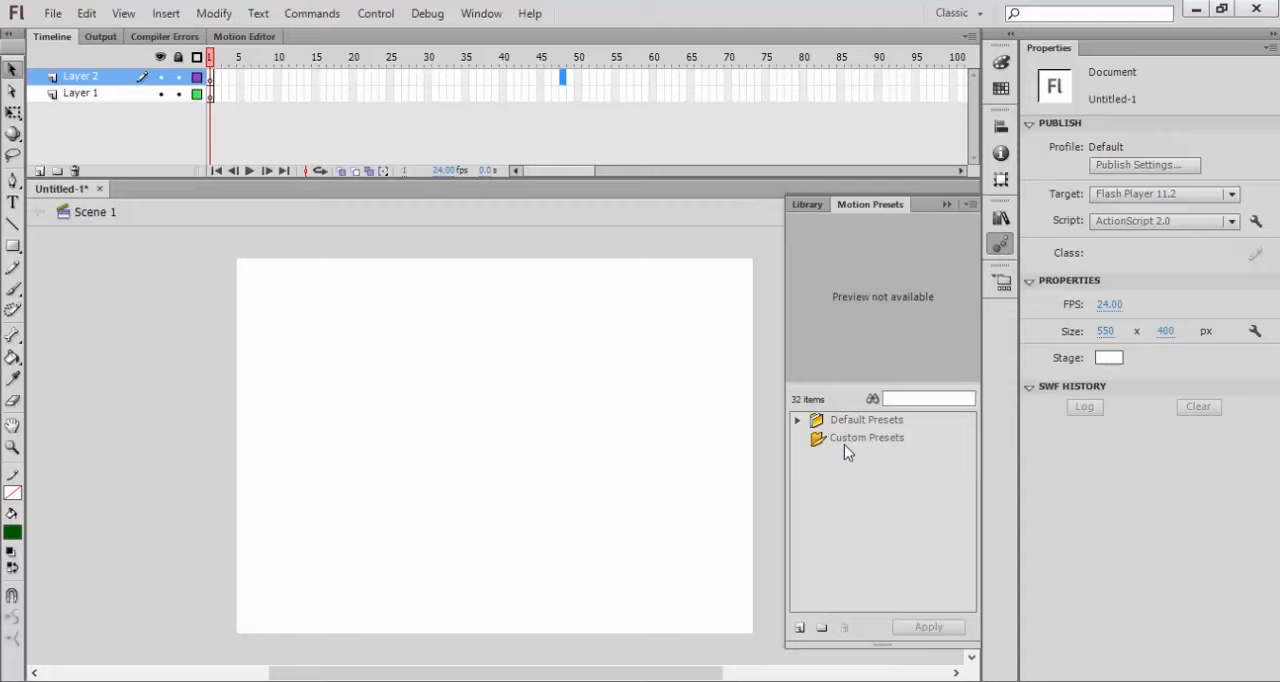
left_click(1001, 244)
left_click(1002, 282)
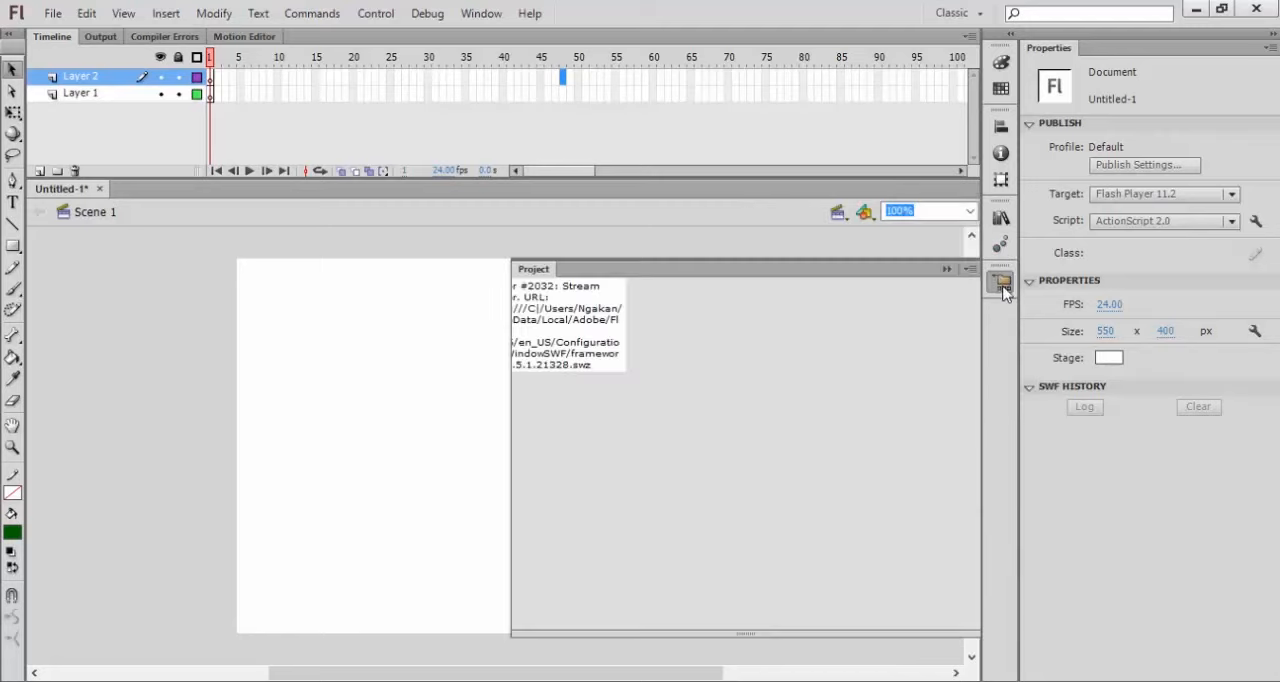
left_click(947, 270)
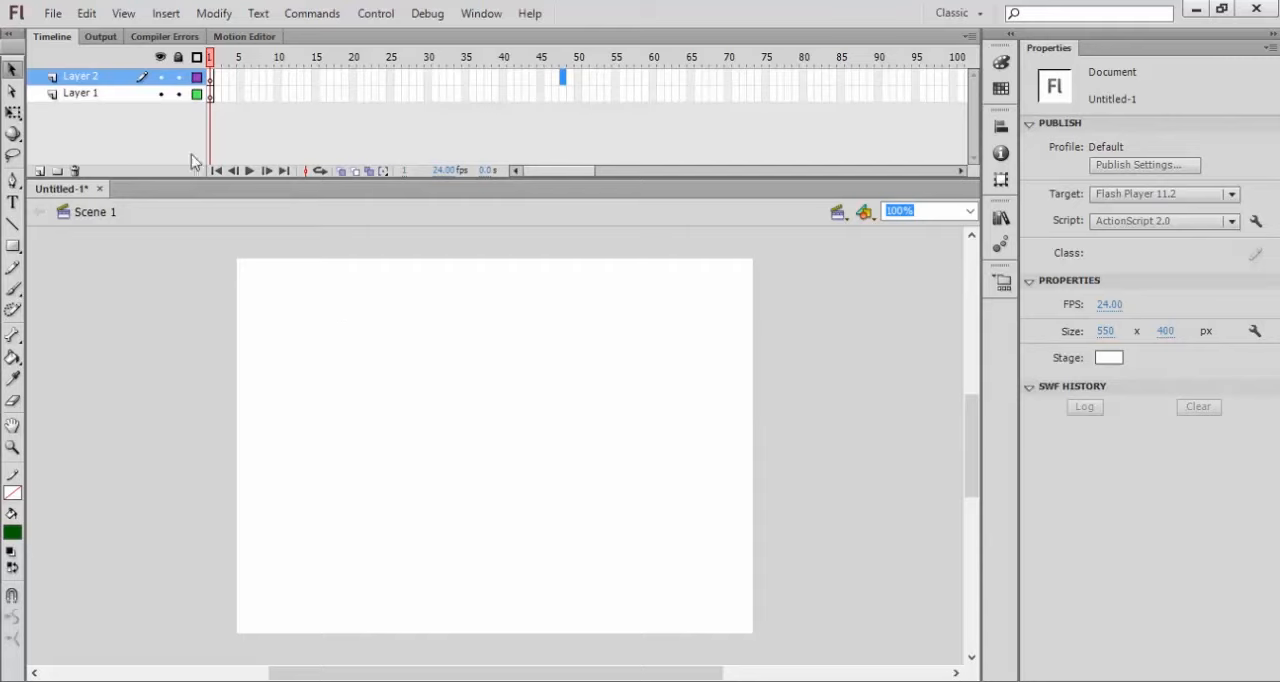
Step: Delete Layer 2 from the timeline
right_click(101, 85)
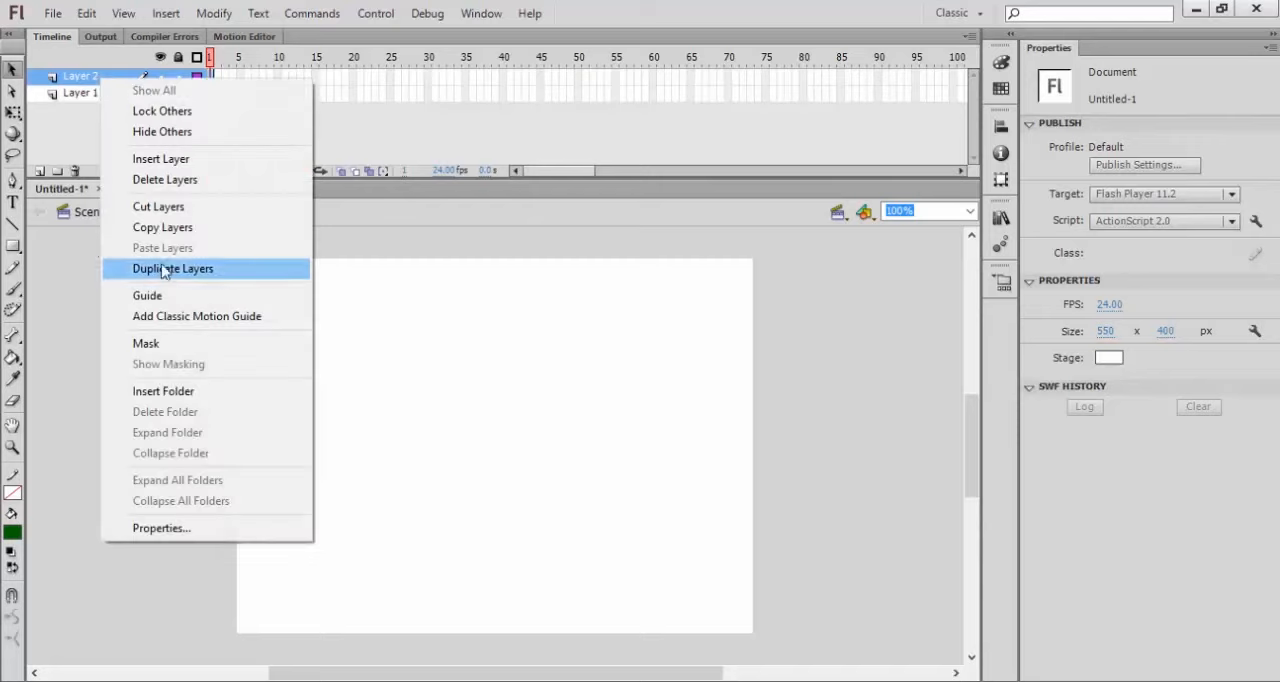
left_click(174, 180)
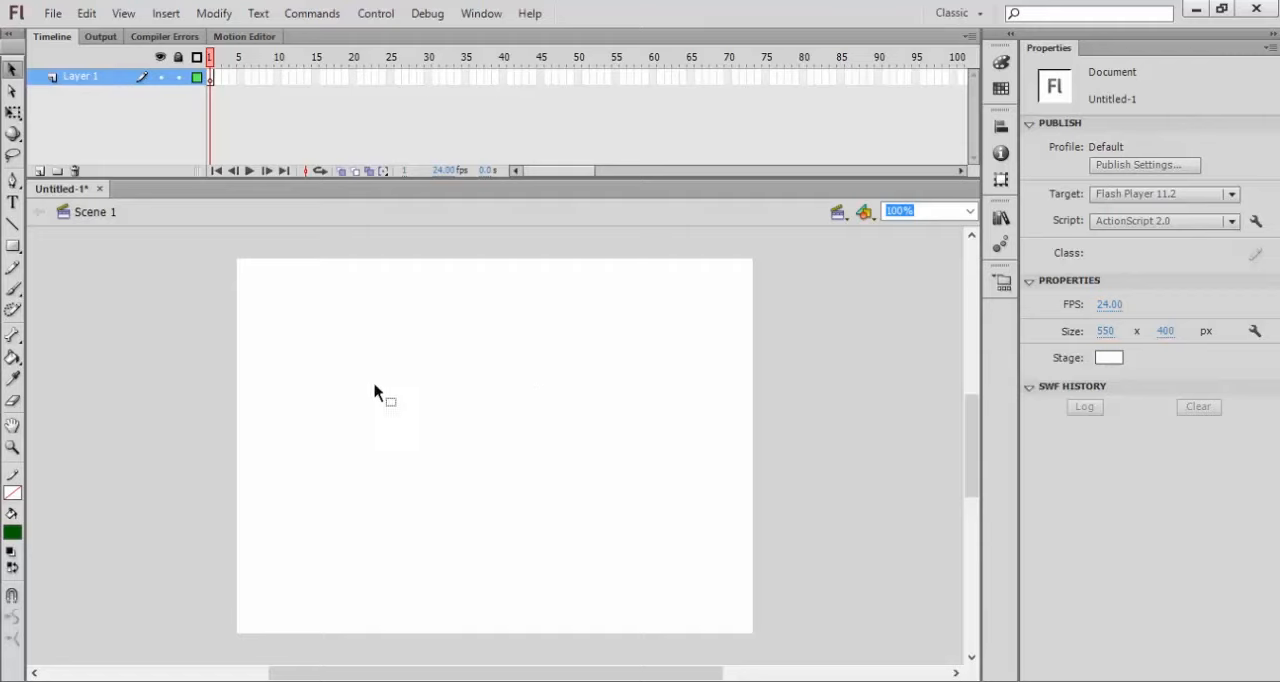
Step: Draw a dark green square without a stroke, about 218 px wide, near the middle of the stage with the Rectangle tool
left_click(13, 247)
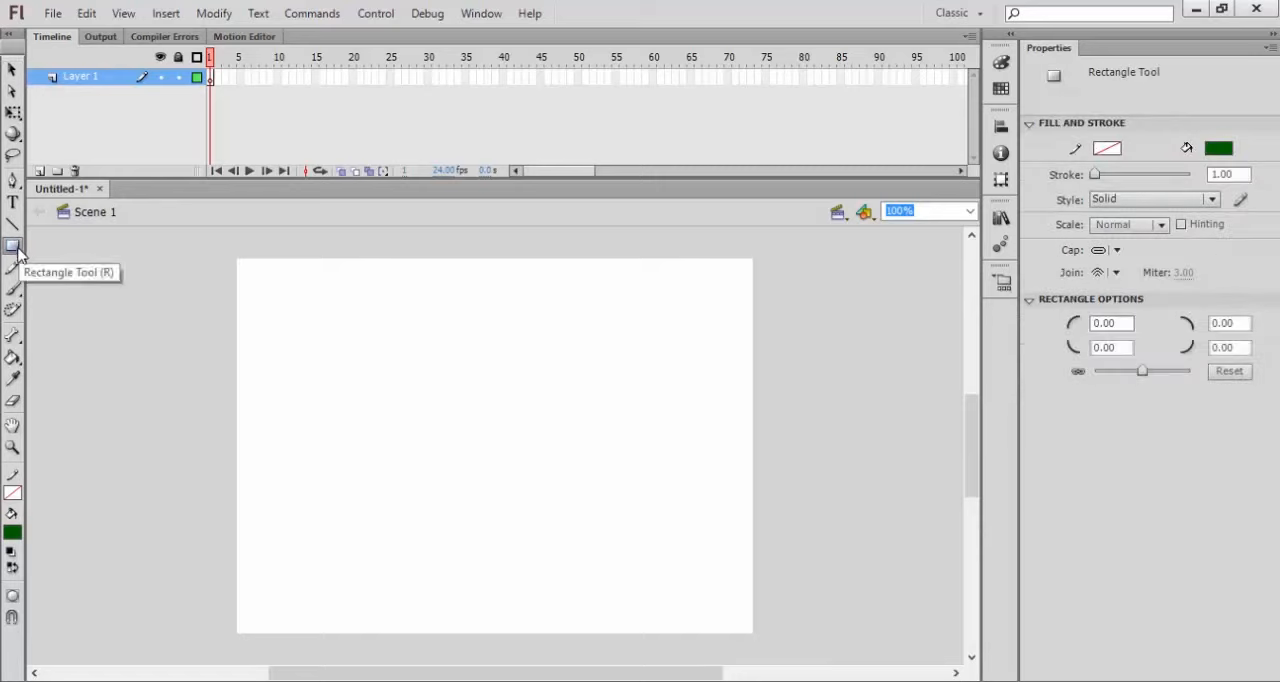
left_click(13, 247)
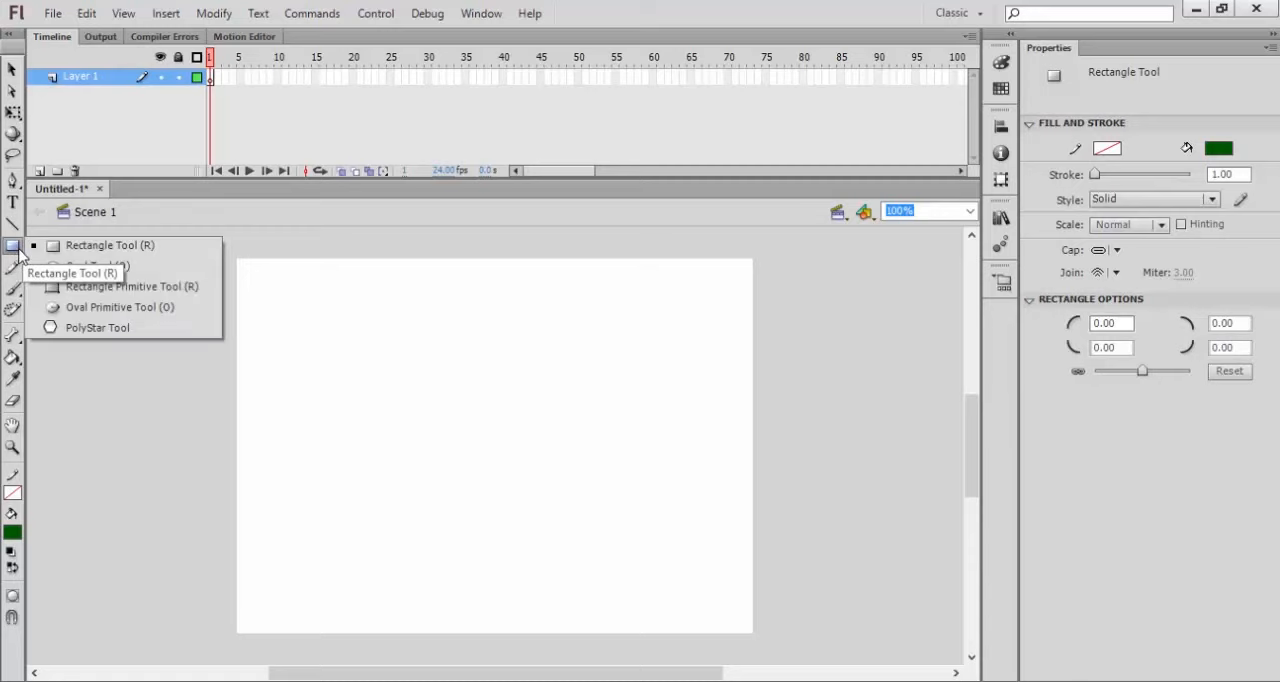
left_click(81, 246)
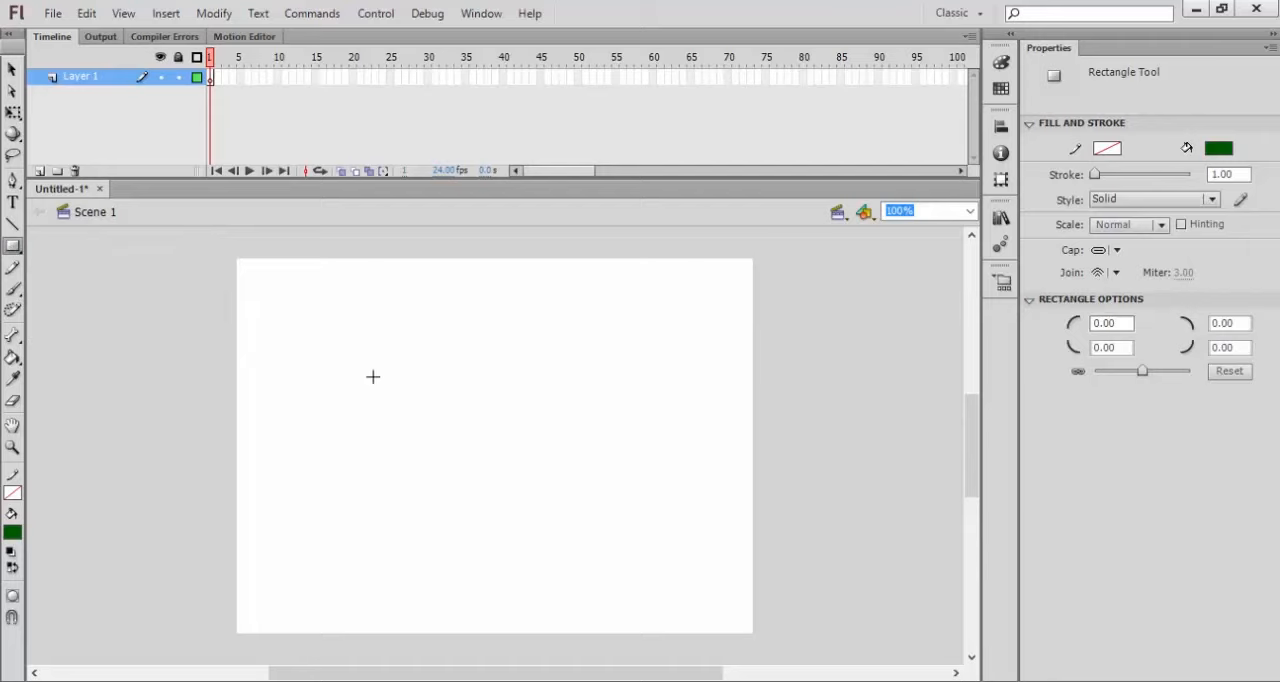
left_click_drag(361, 361, 565, 551)
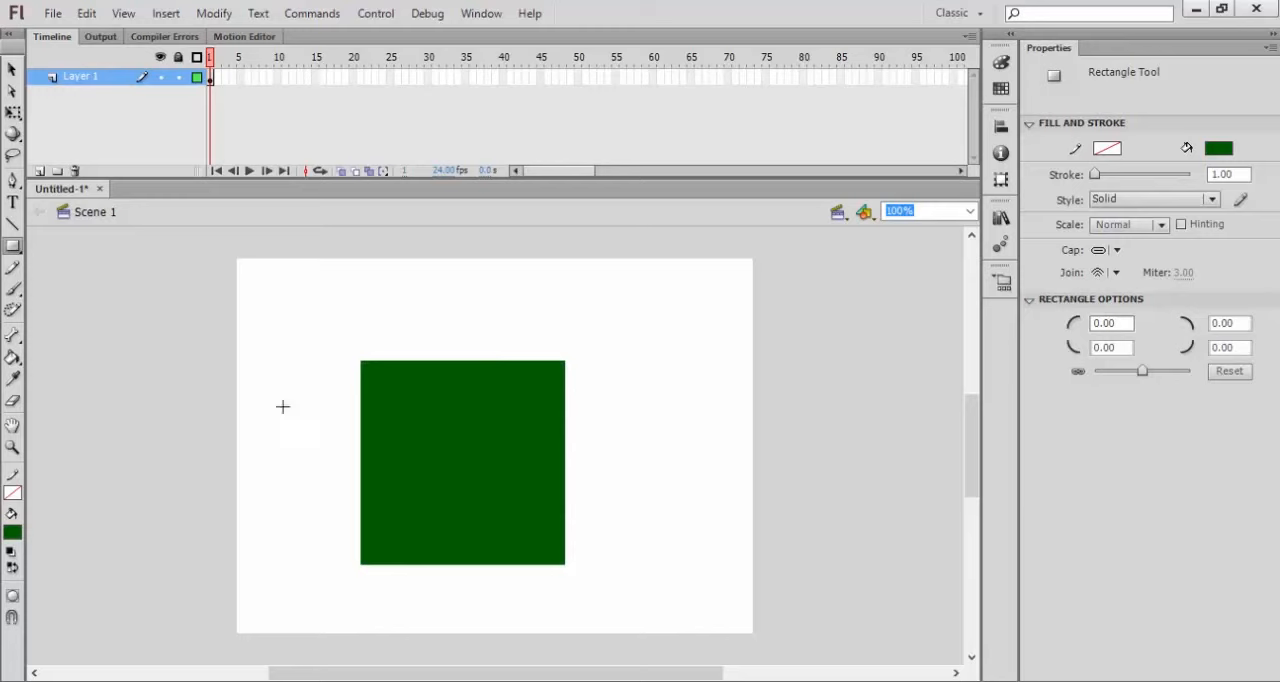
Step: Move the green square to about X 144, Y 79 on the stage and practise selecting and deselecting it
left_click(13, 68)
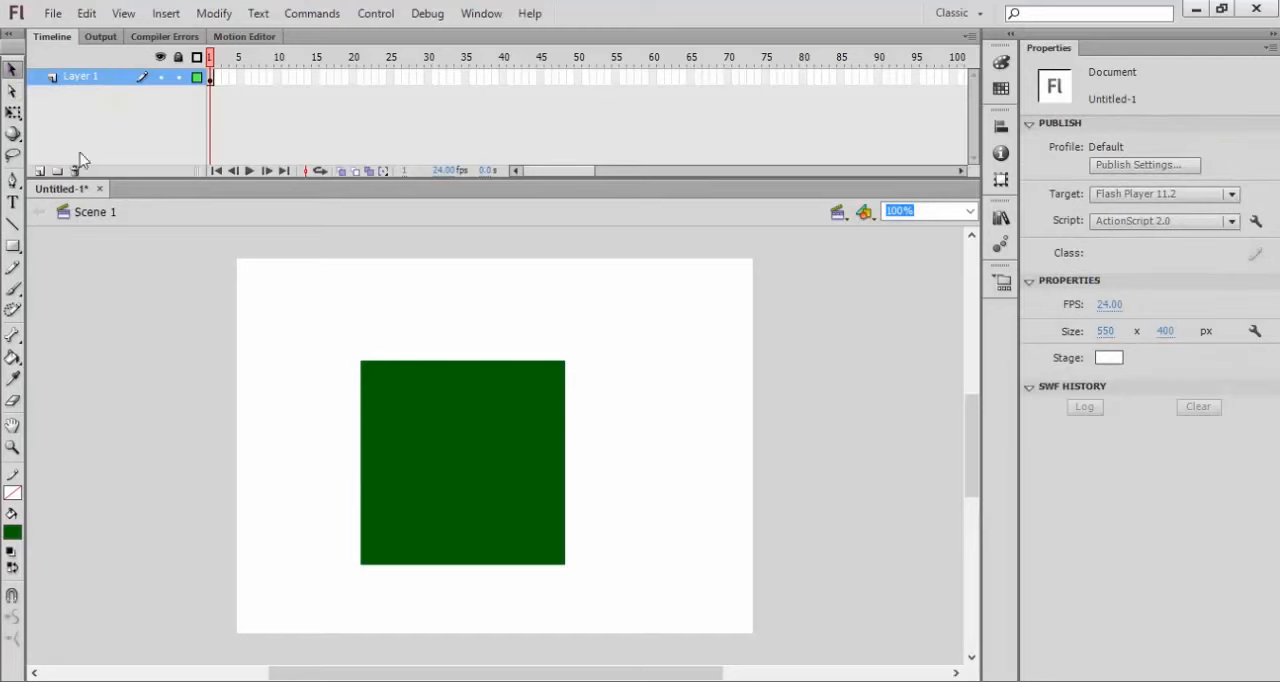
left_click(459, 431)
left_click_drag(459, 433, 540, 400)
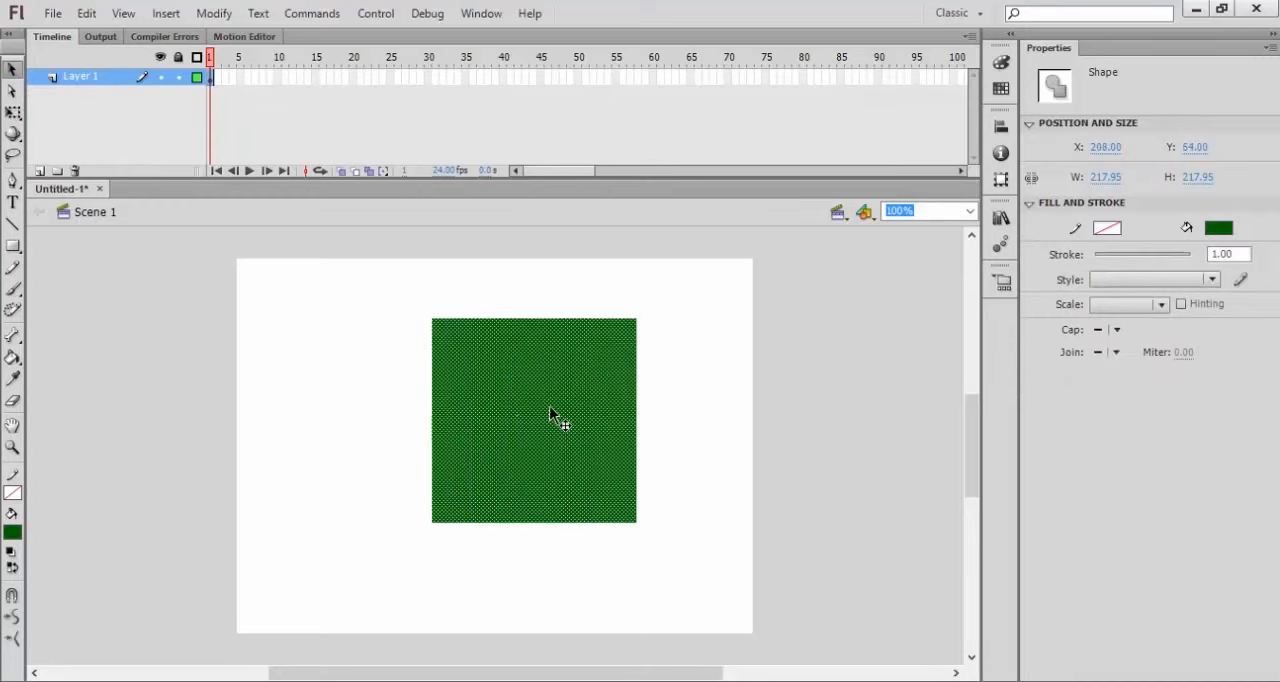
mouse_move(559, 441)
left_mouse_down()
mouse_move(494, 428)
mouse_move(445, 449)
mouse_move(580, 429)
mouse_move(509, 426)
mouse_move(551, 428)
left_mouse_up()
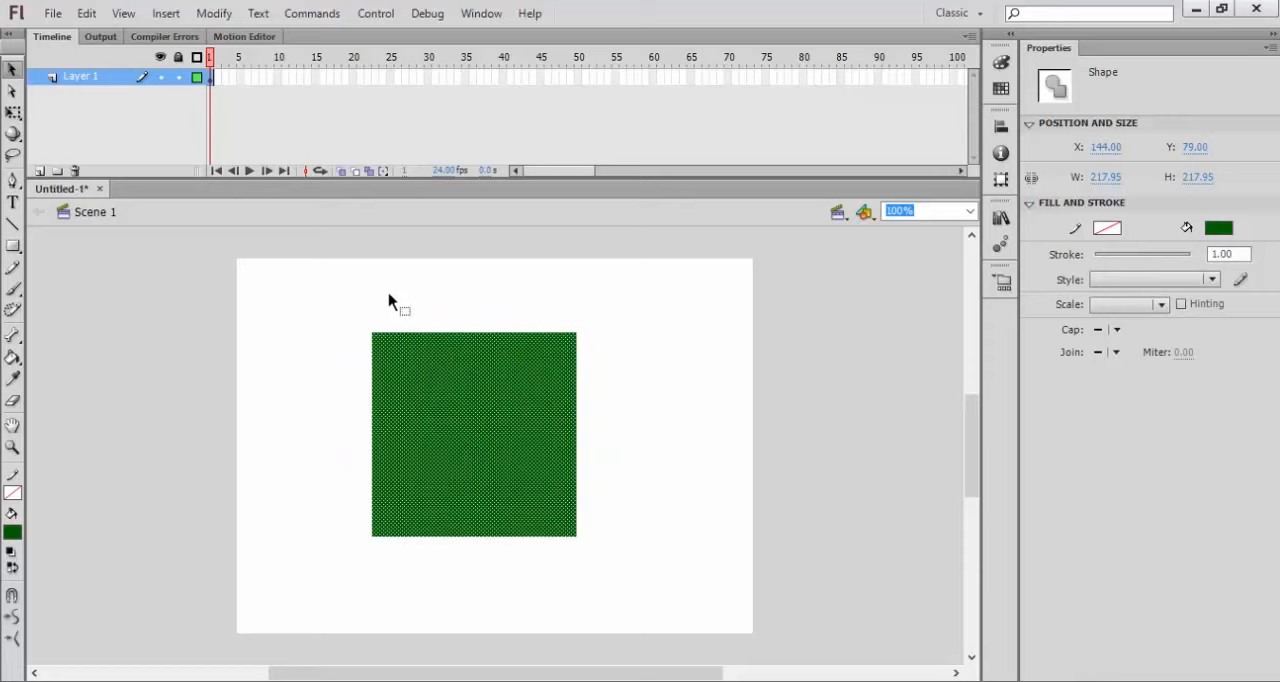
left_click(604, 401)
left_click(500, 396)
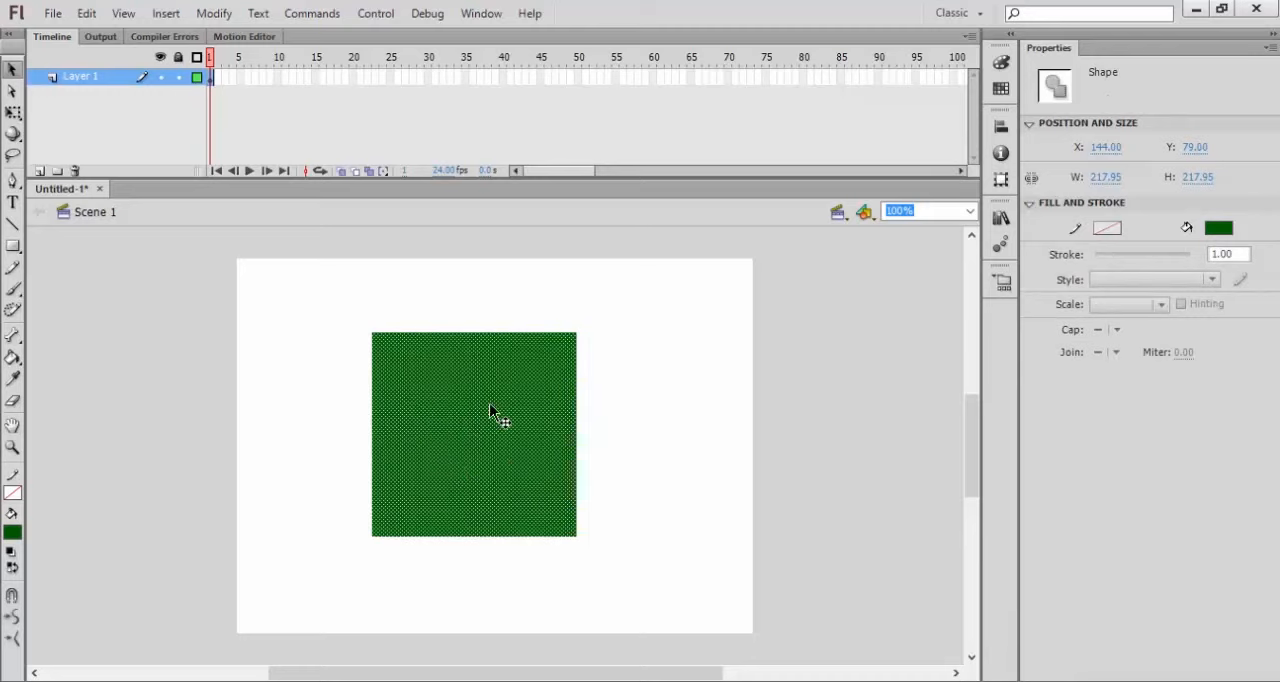
left_click(636, 416)
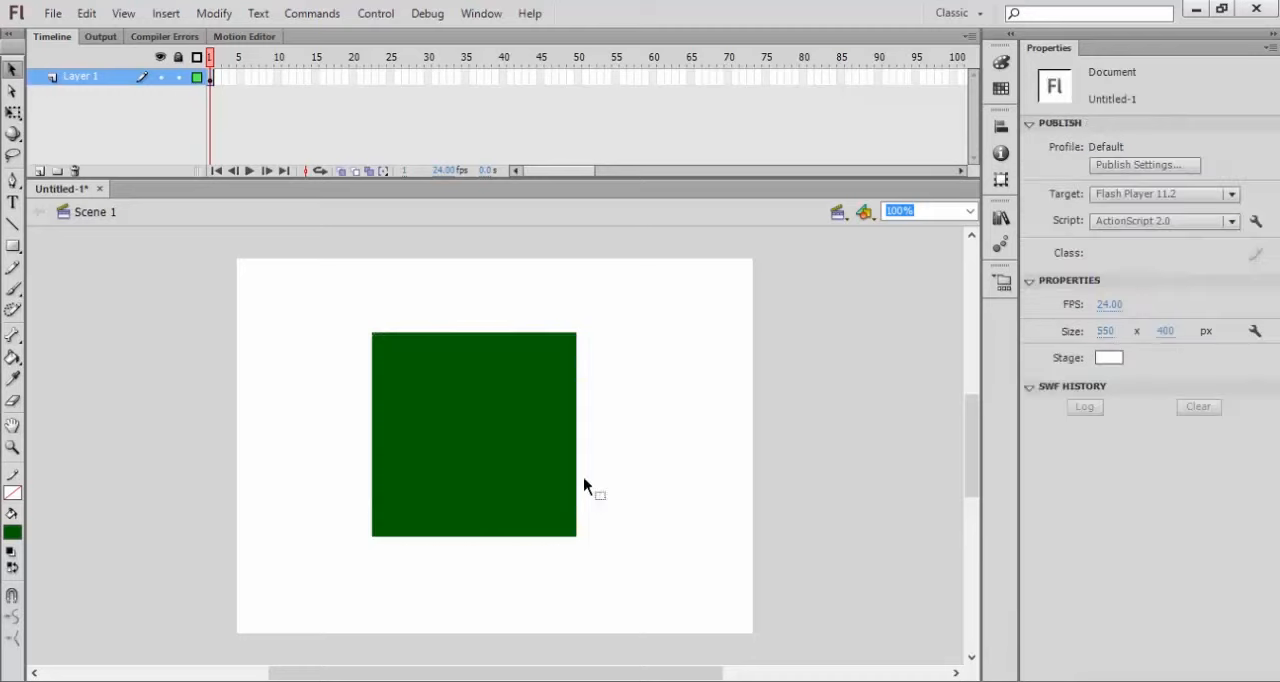
left_click(500, 423)
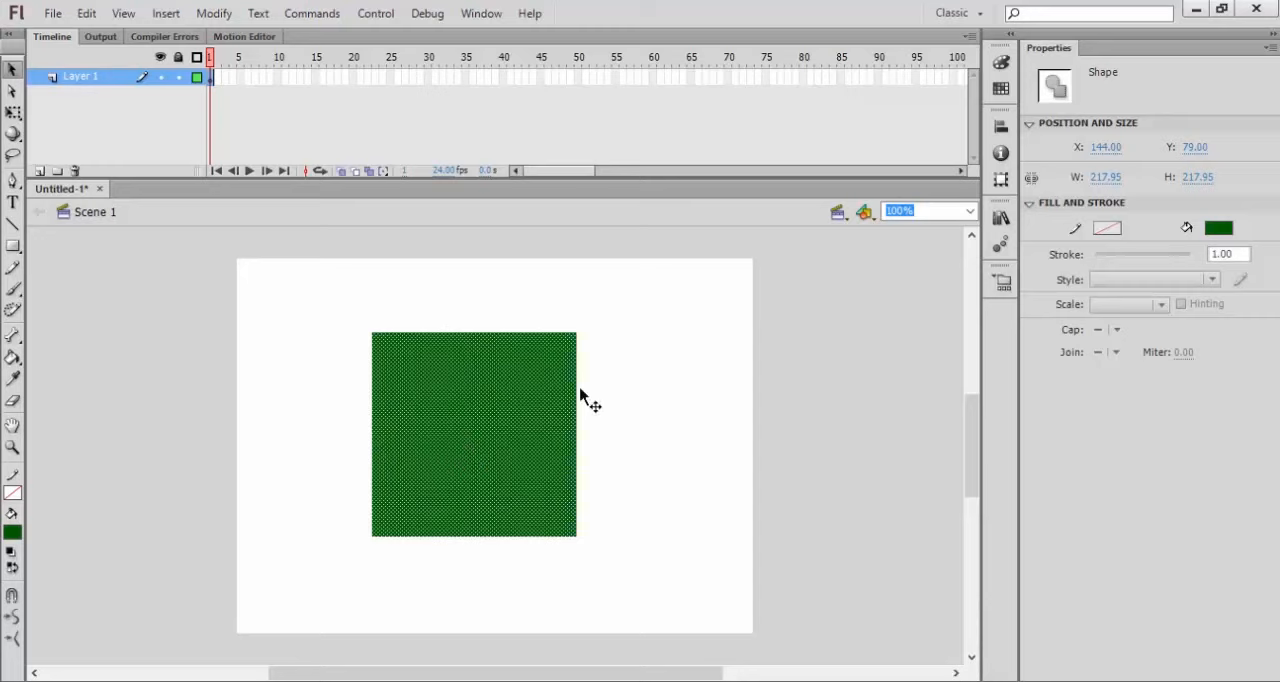
left_click(698, 360)
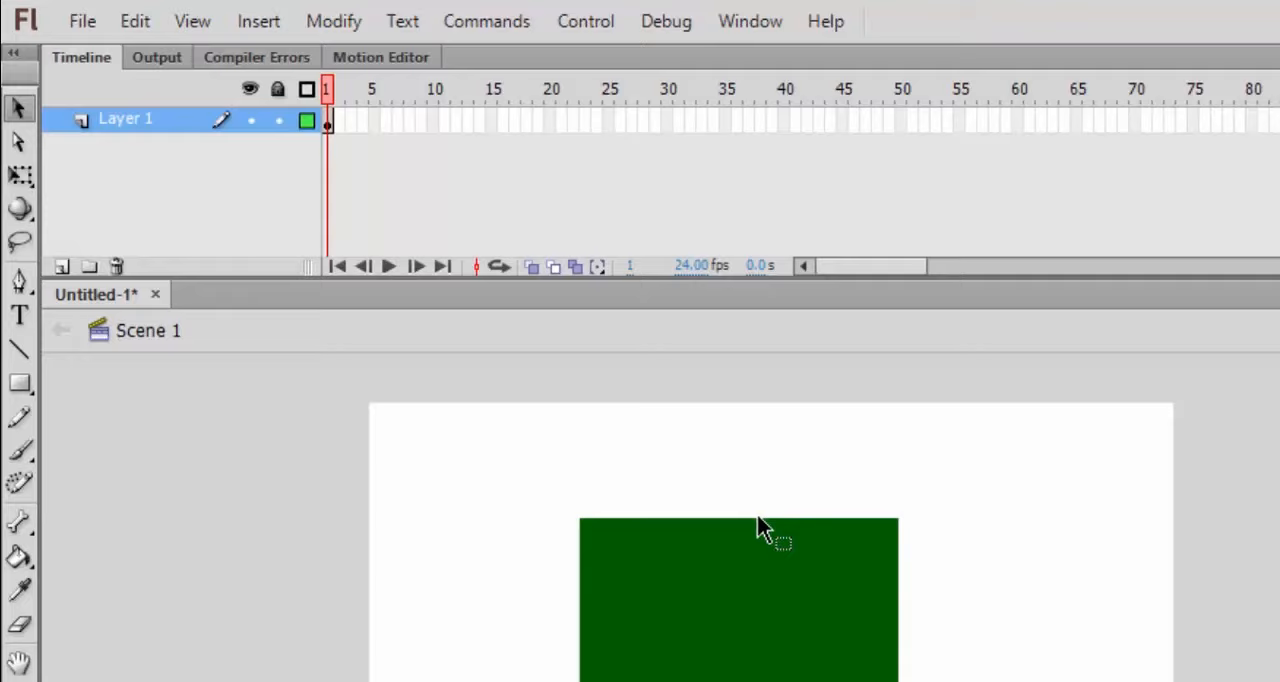
Step: Bend the square's upper, lower and left edges outward and its right edge inward, making the shape about 313 by 341 px
left_click_drag(757, 522, 753, 429)
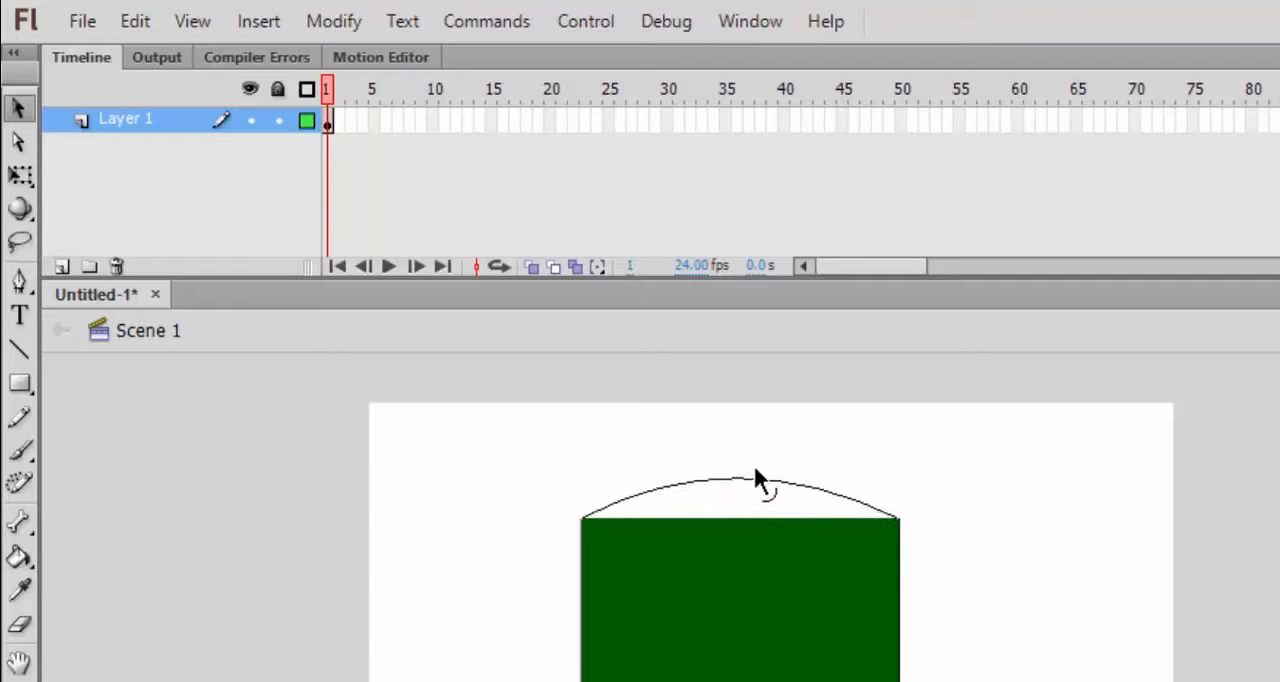
left_click_drag(664, 383, 664, 383)
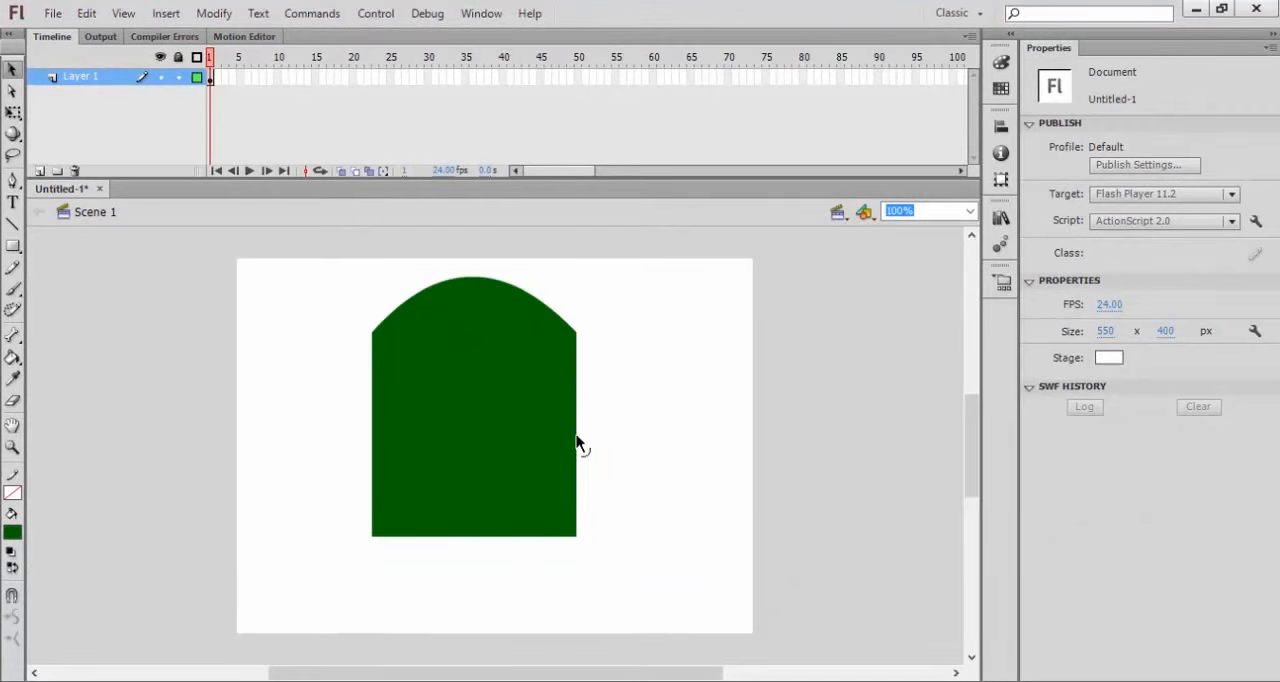
left_click_drag(576, 441, 514, 441)
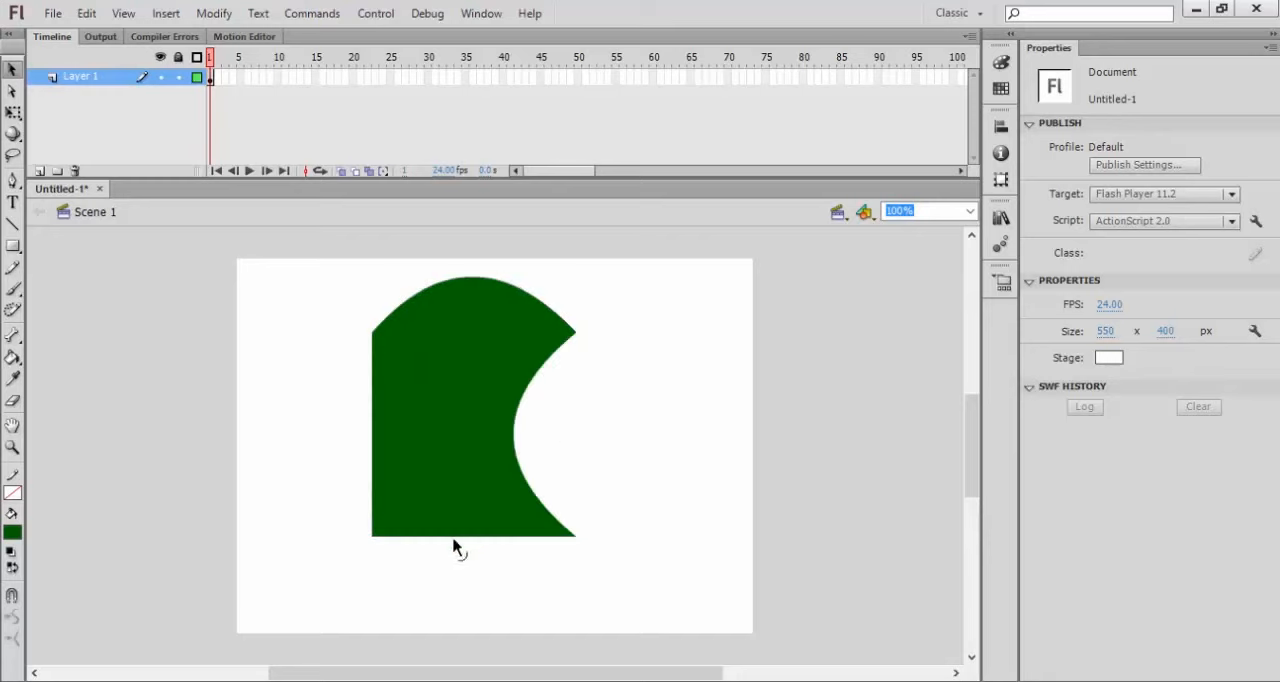
left_click_drag(453, 540, 456, 606)
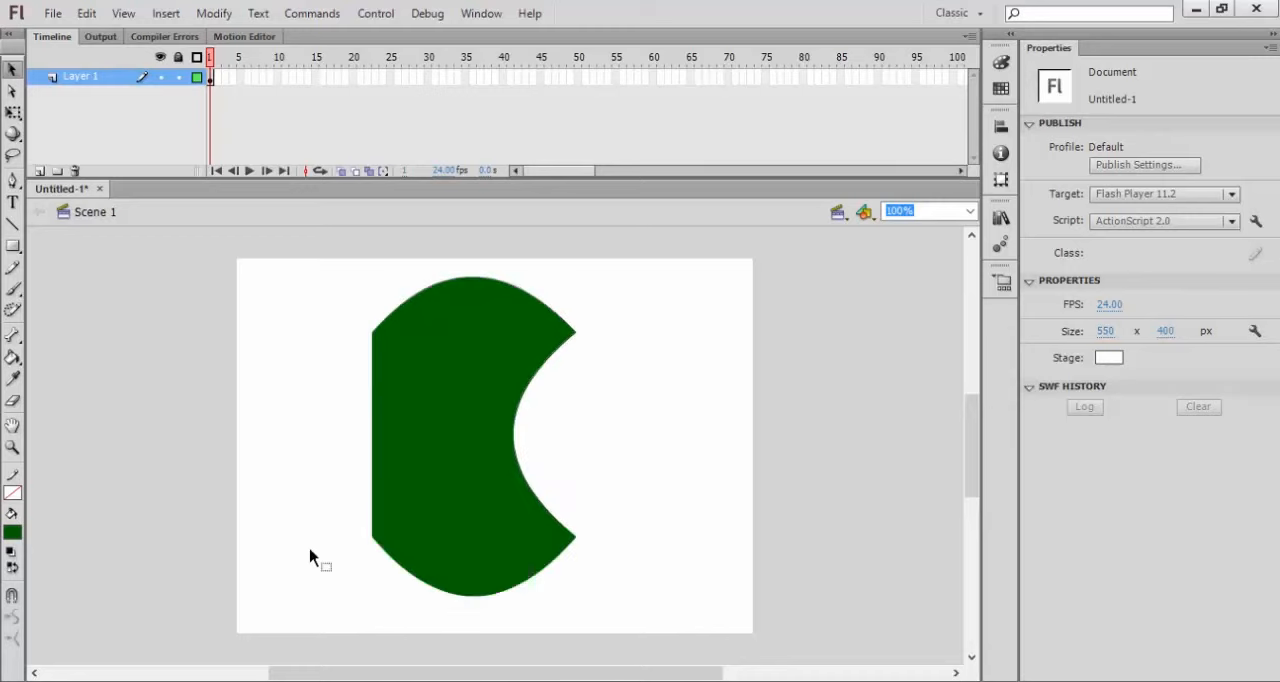
left_click_drag(372, 450, 276, 457)
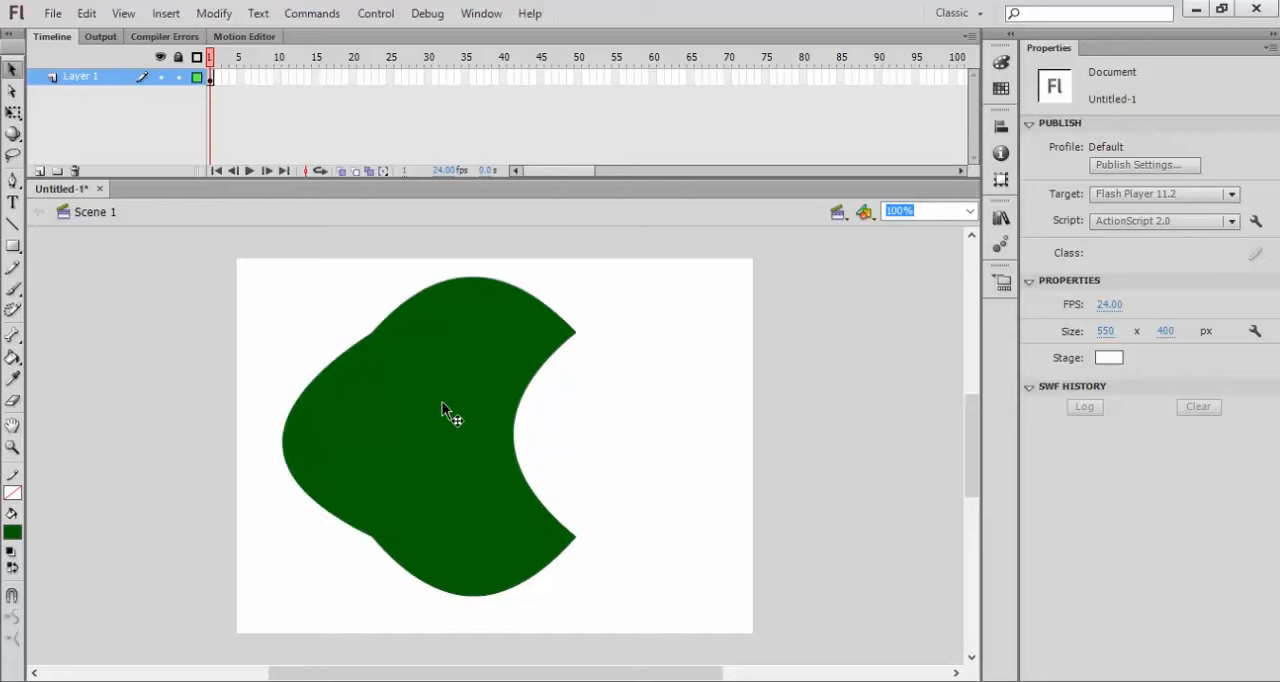
left_click(500, 340)
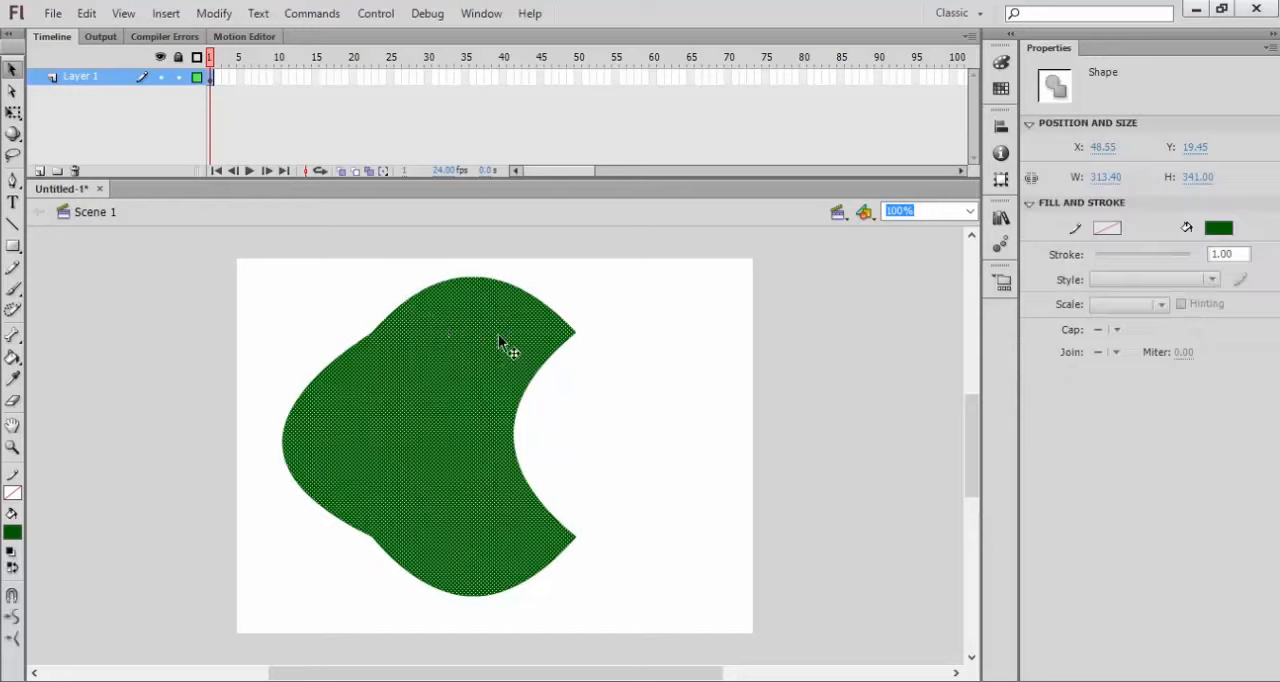
left_click(598, 434)
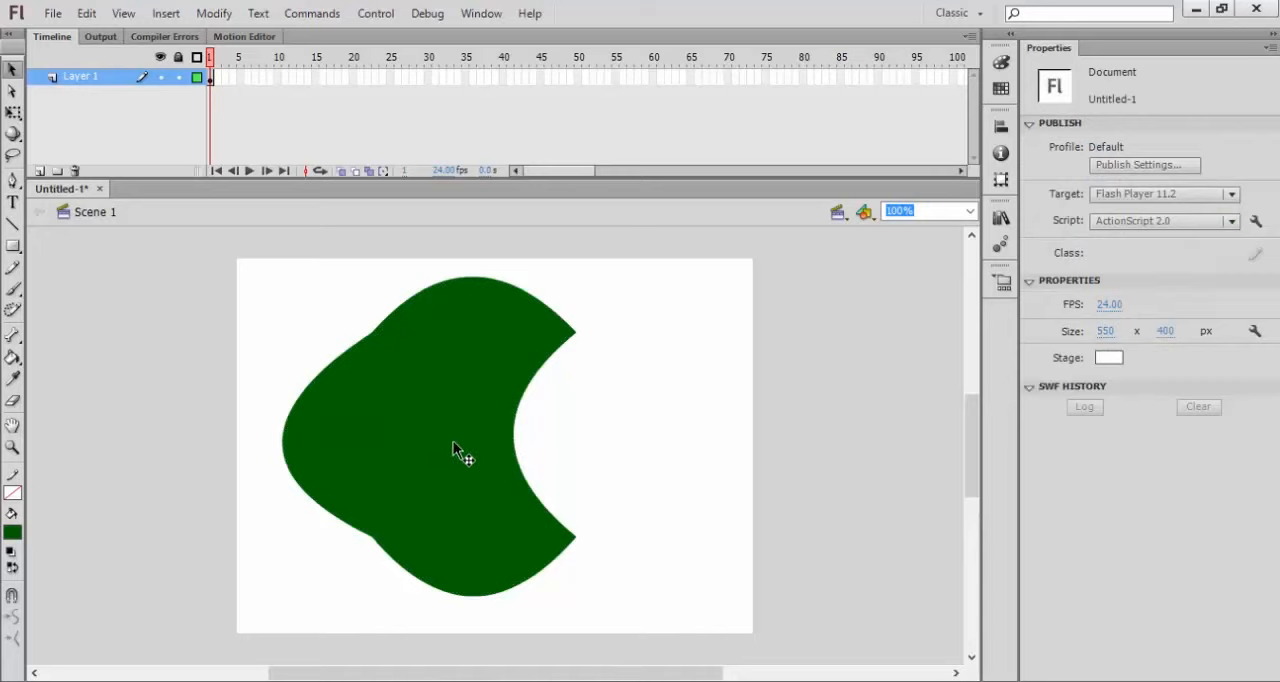
Step: Recolor the dark green shape blue with the Paint Bucket tool
left_click(12, 537)
left_click(26, 436)
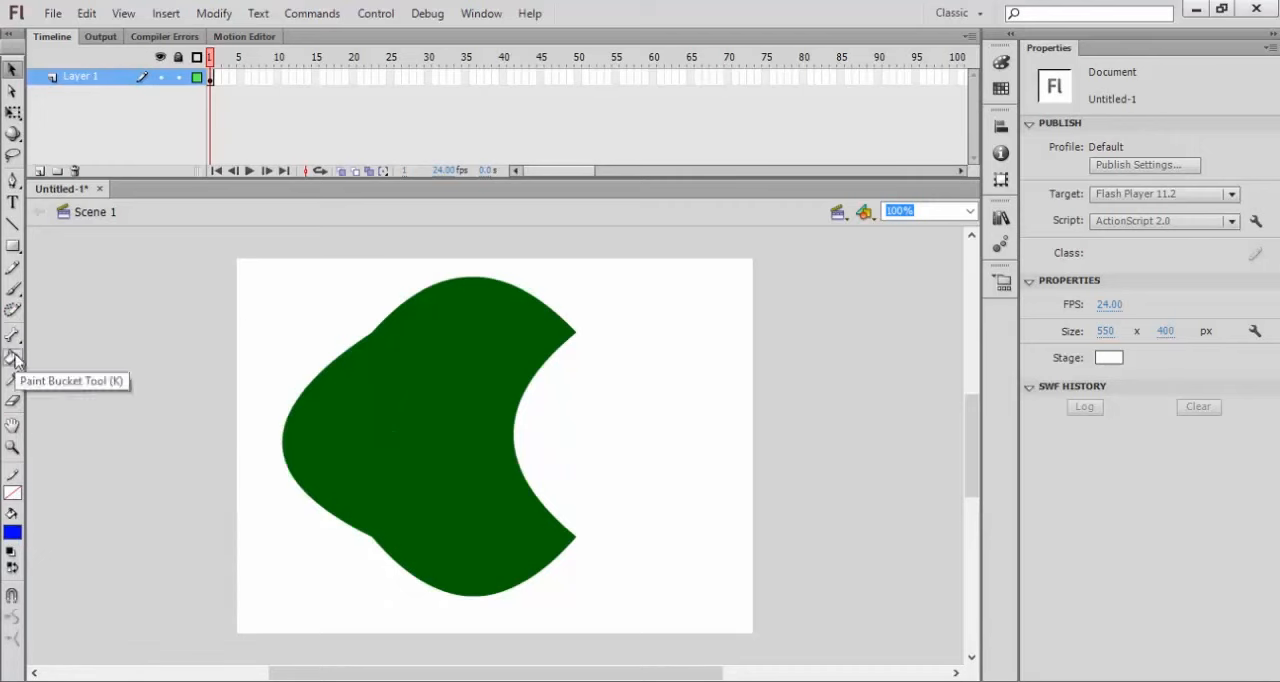
left_click(13, 358)
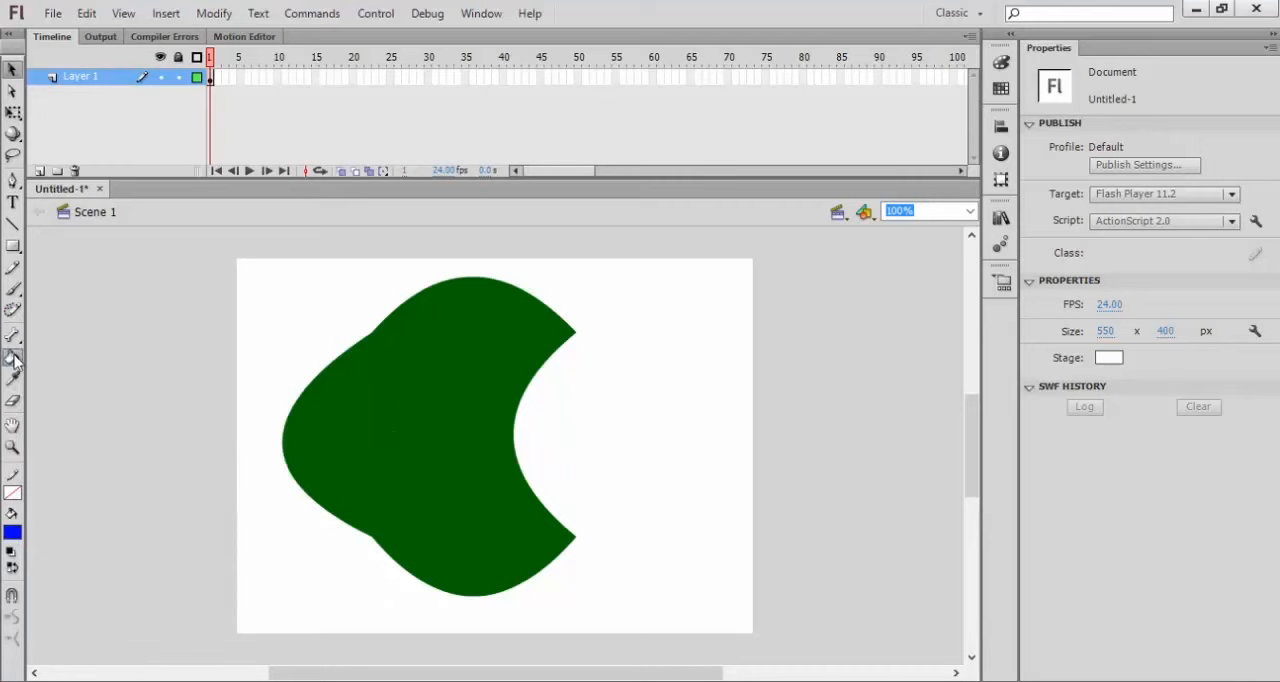
left_click(373, 387)
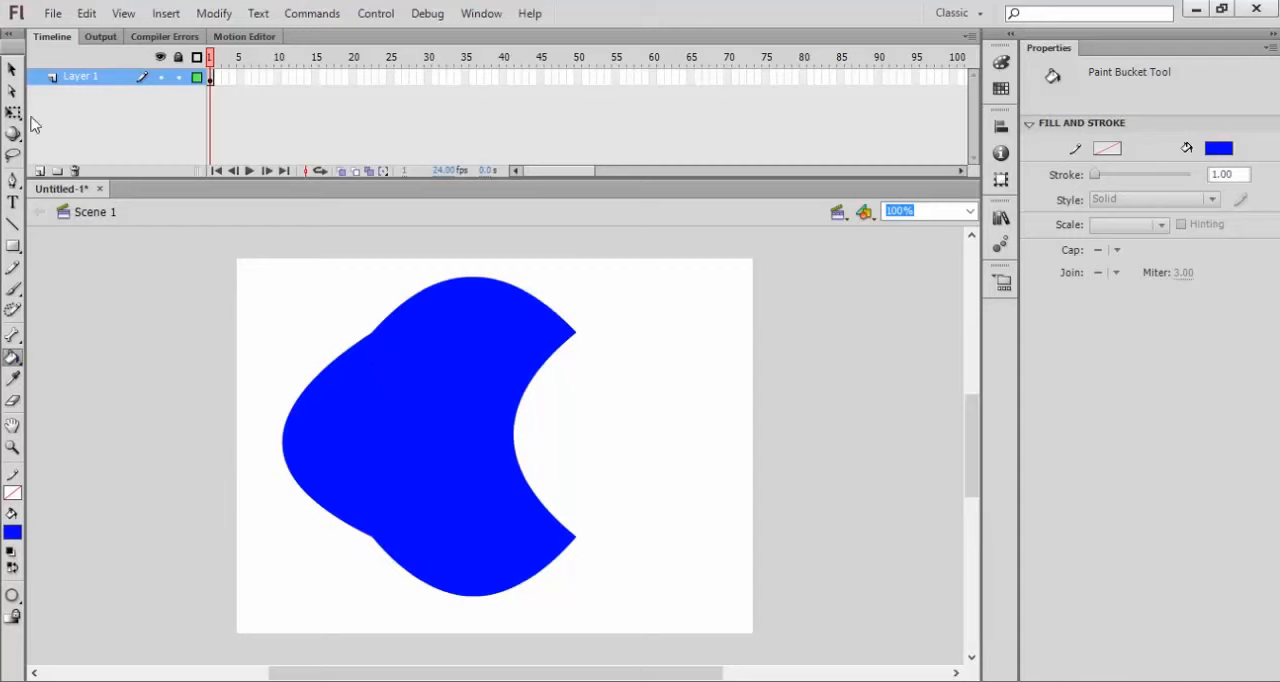
Step: Select the blue shape, change its fill to red #FF0000 and deselect it
left_click(14, 72)
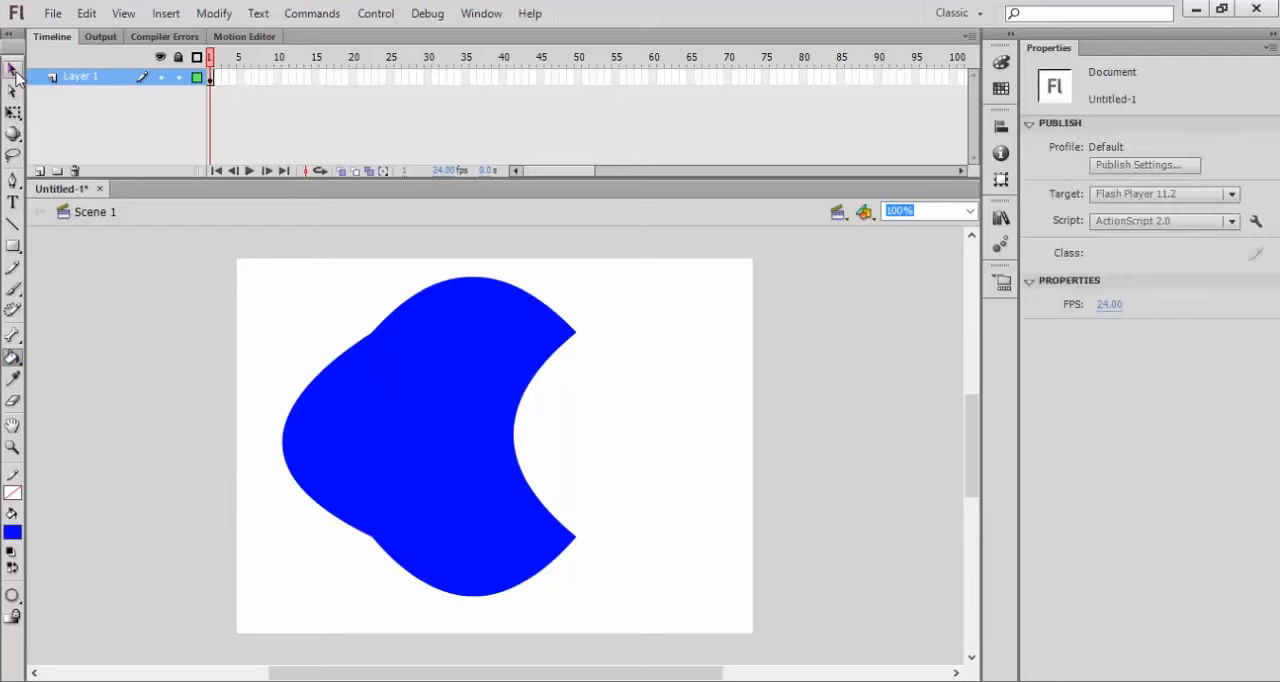
left_click(409, 420)
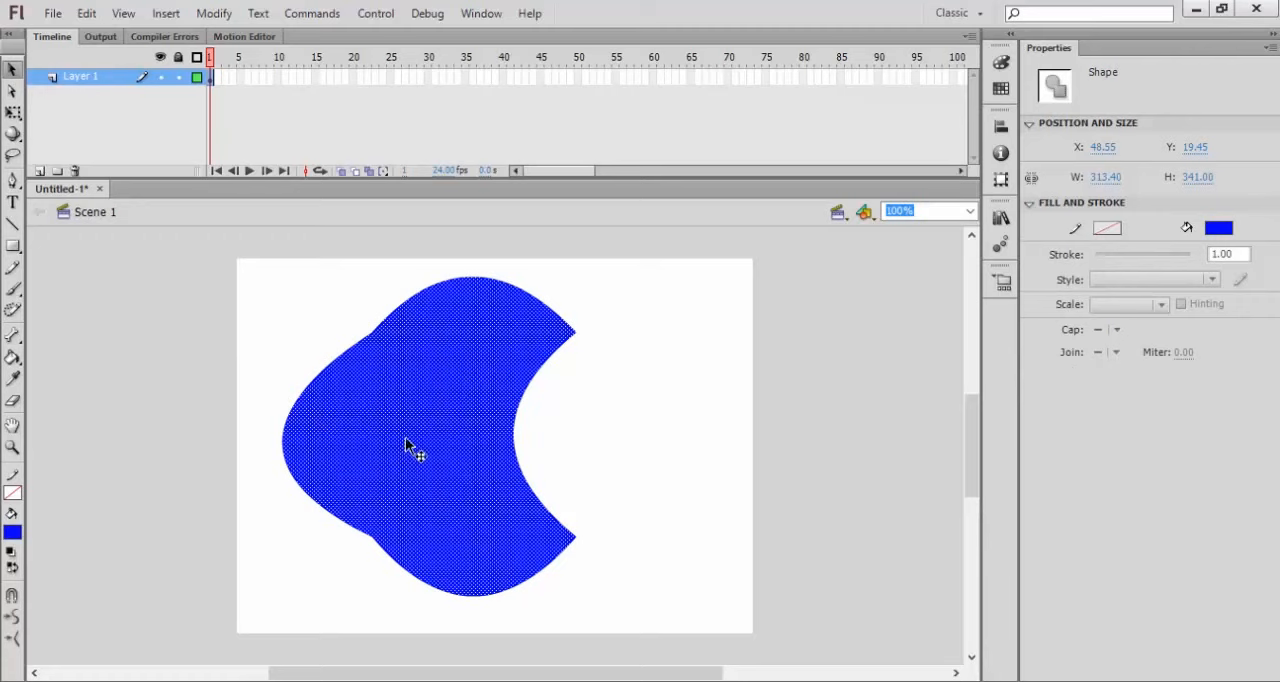
left_click(15, 533)
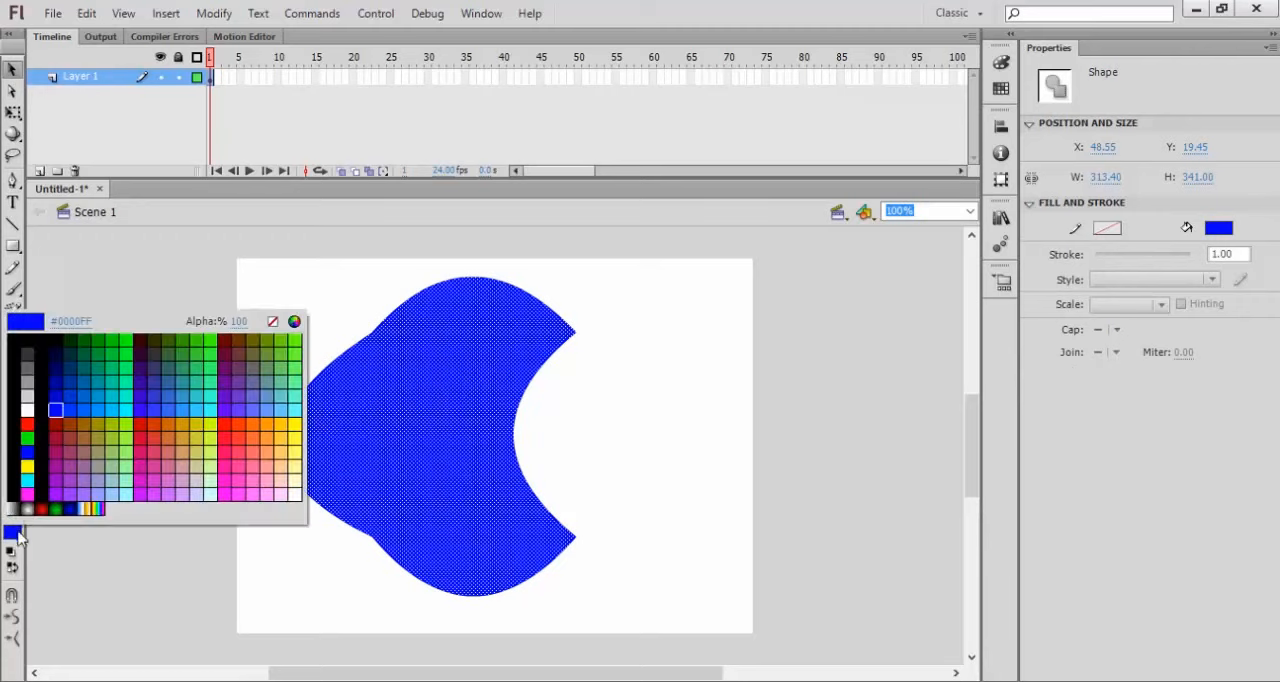
left_click(29, 426)
left_click(566, 434)
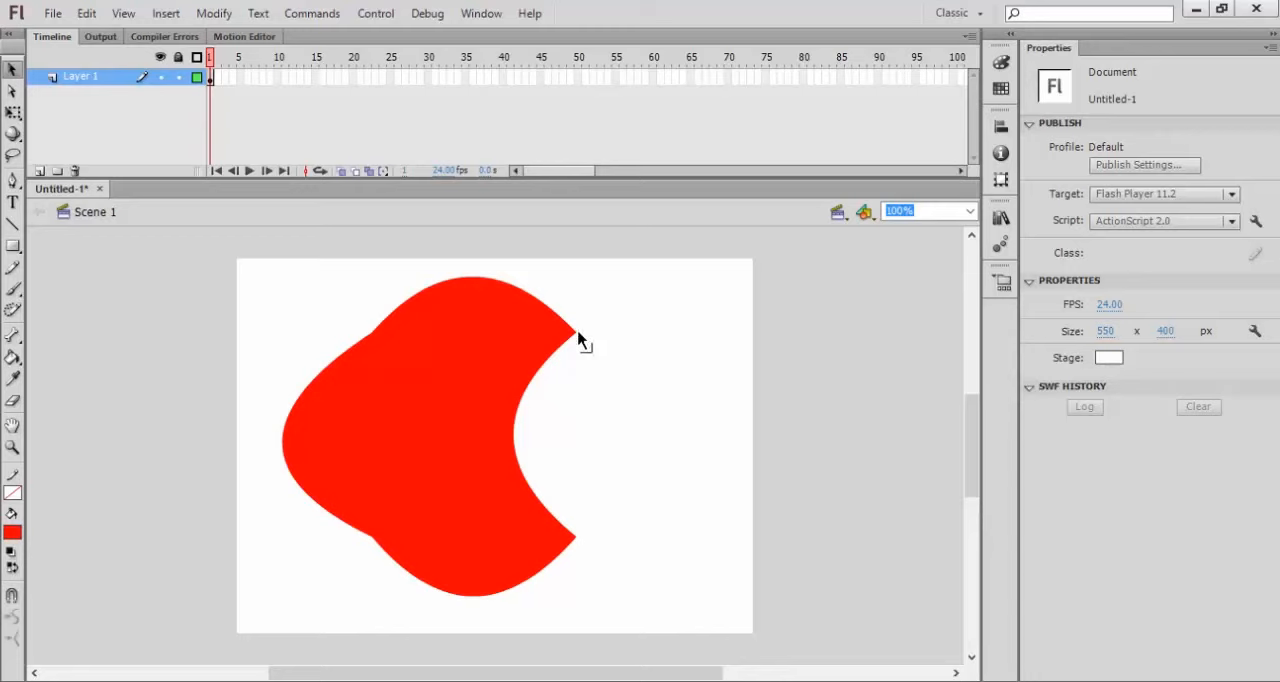
Step: Pull the red shape's two right corner points further right and toward each other, and rebend the inward edge between them
left_click_drag(578, 338, 728, 411)
left_click_drag(577, 541, 642, 486)
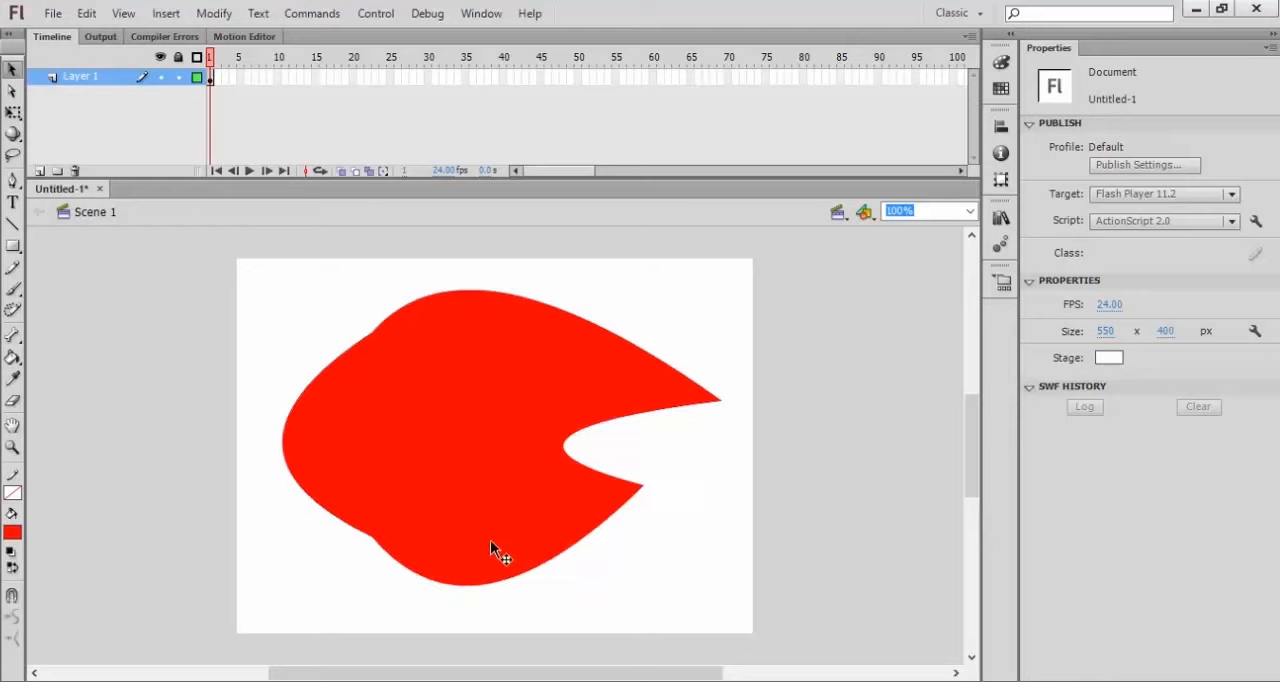
left_click_drag(565, 452, 601, 434)
Step: Move the reshaped red shape slightly left and down on the stage and leave it deselected
left_click(647, 451)
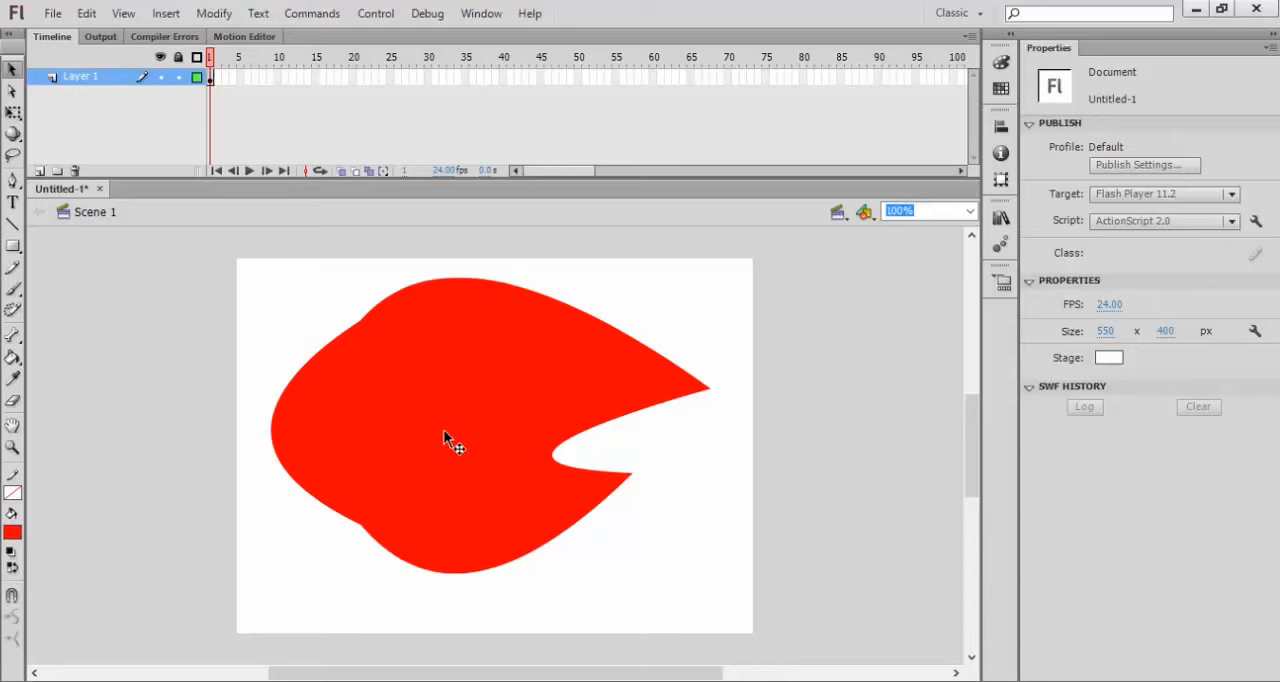
left_click_drag(443, 429, 445, 455)
left_click(314, 334)
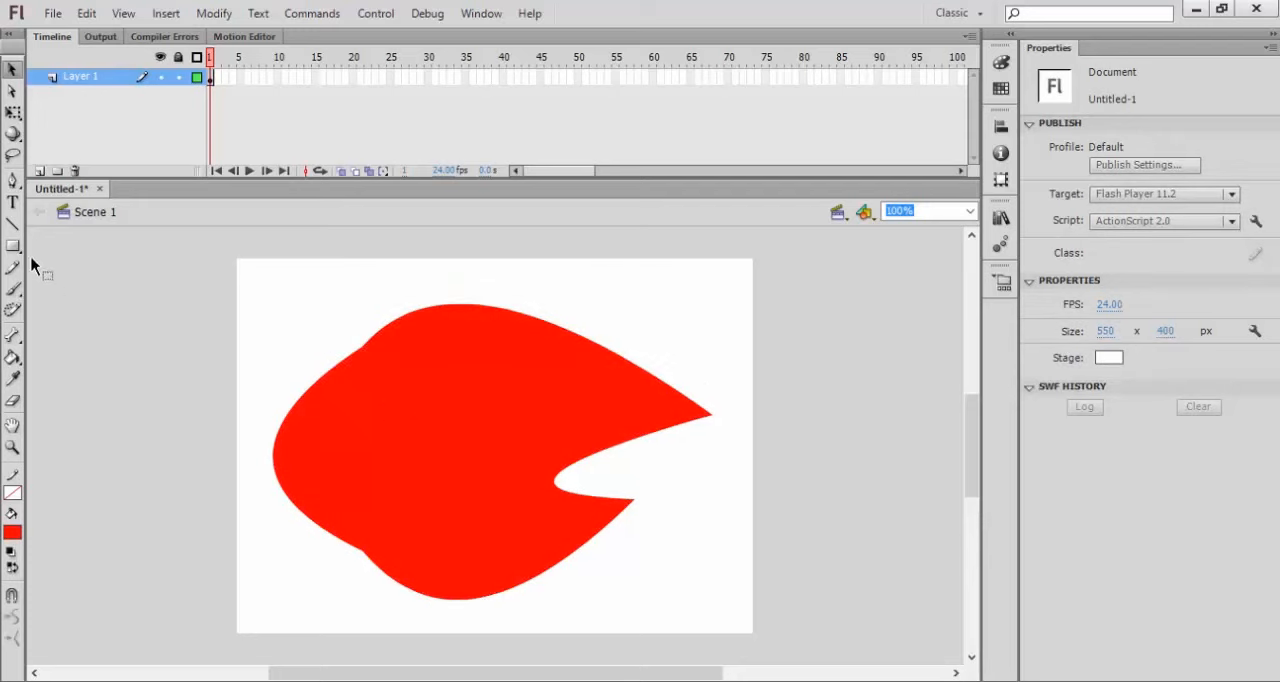
Step: Draw two red circles with the Oval tool, overlapping the red shape's upper-left edge and its top edge
left_click_drag(12, 246, 56, 268)
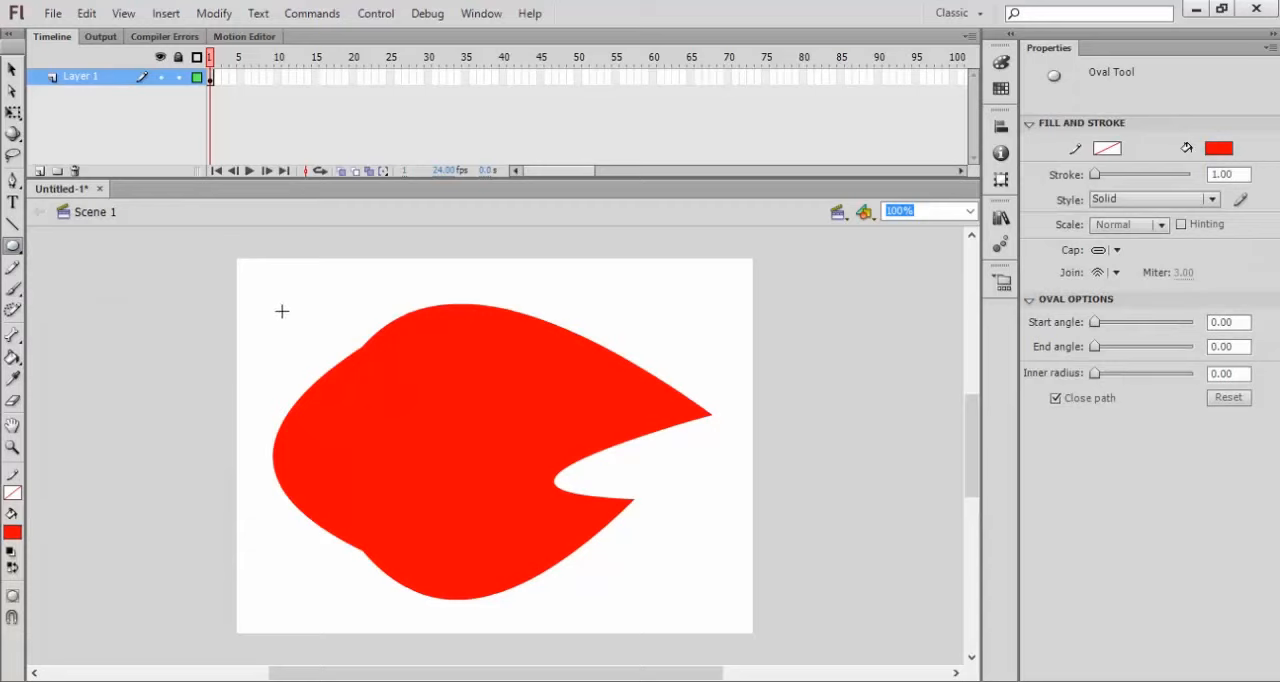
left_click_drag(278, 303, 426, 459)
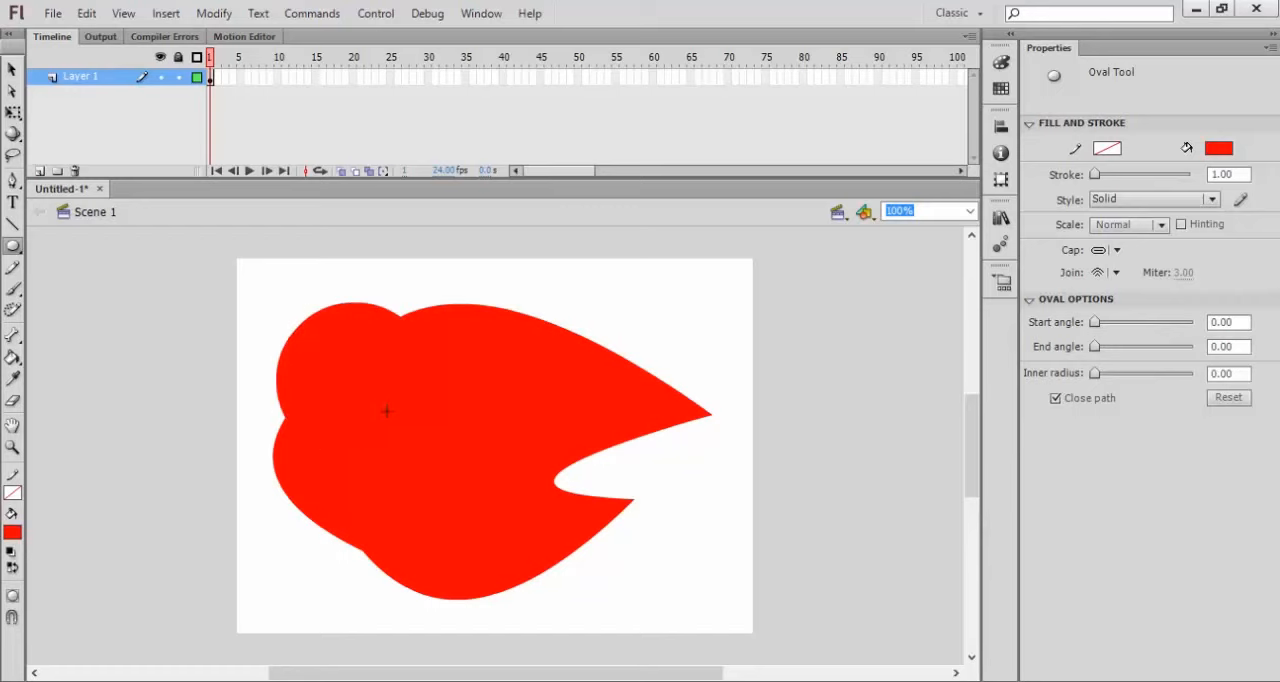
left_click_drag(420, 266, 482, 430)
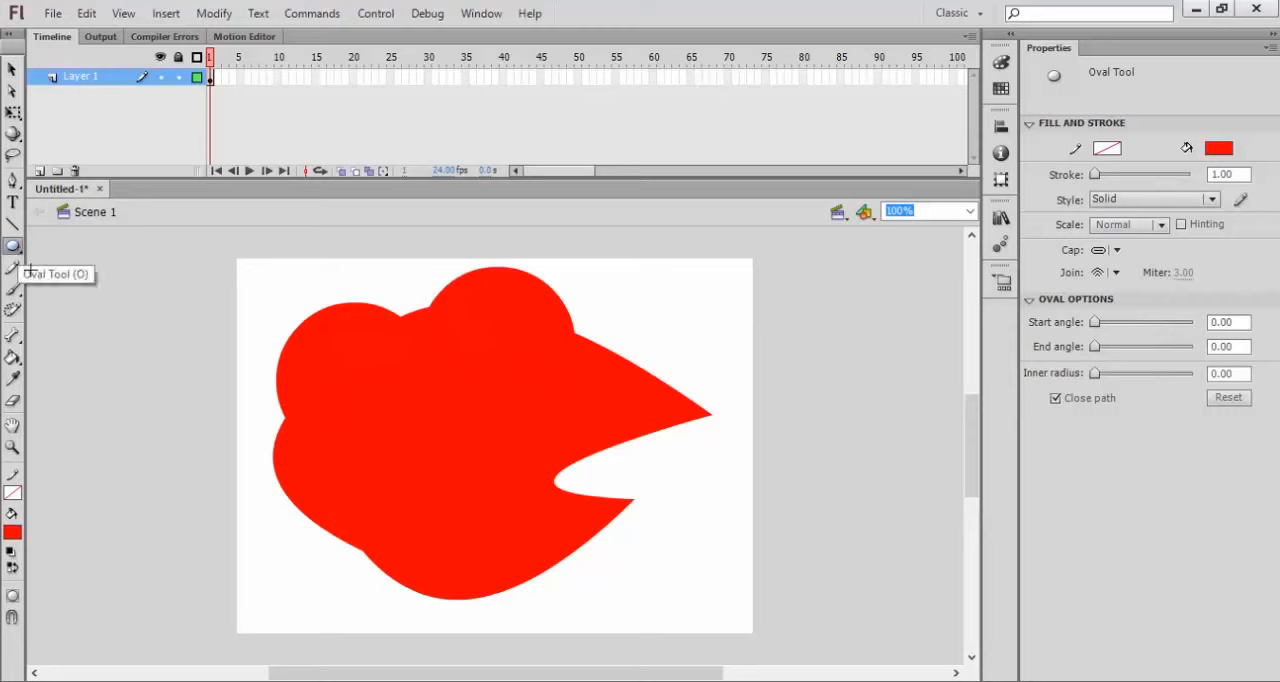
Step: Draw a blue circle without a stroke, about 164 px wide, over the upper-left bulge of the red shape
left_click(15, 535)
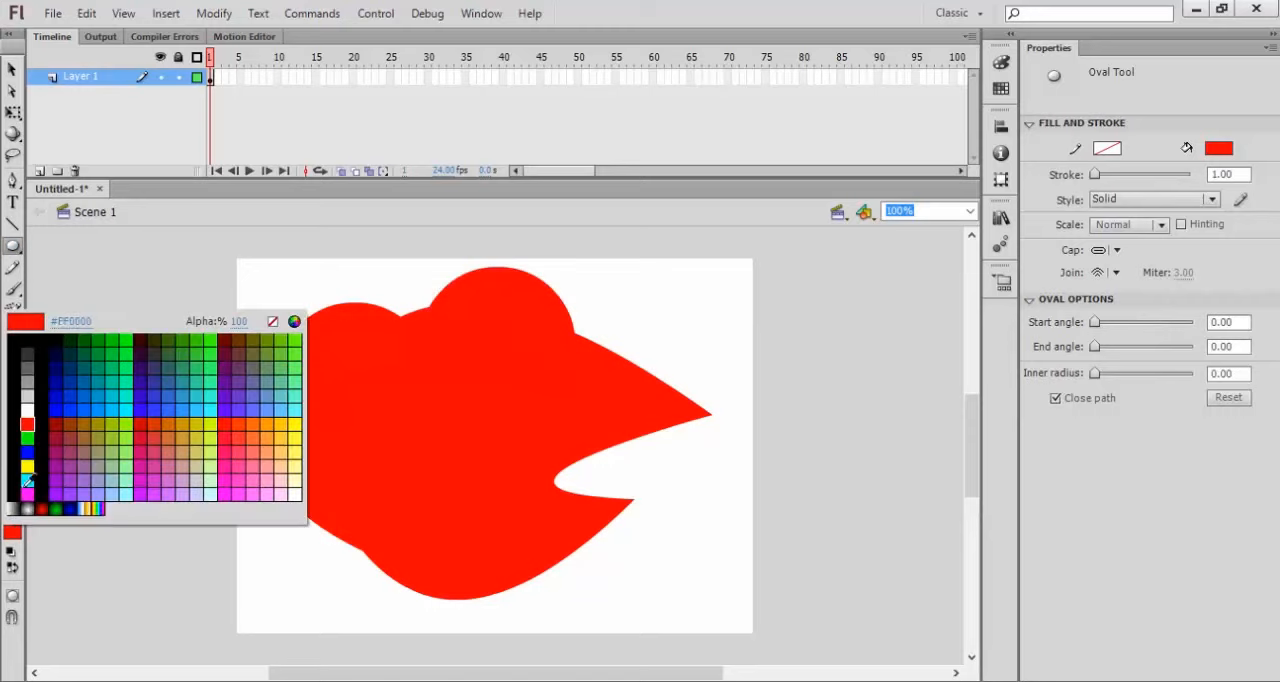
left_click(28, 452)
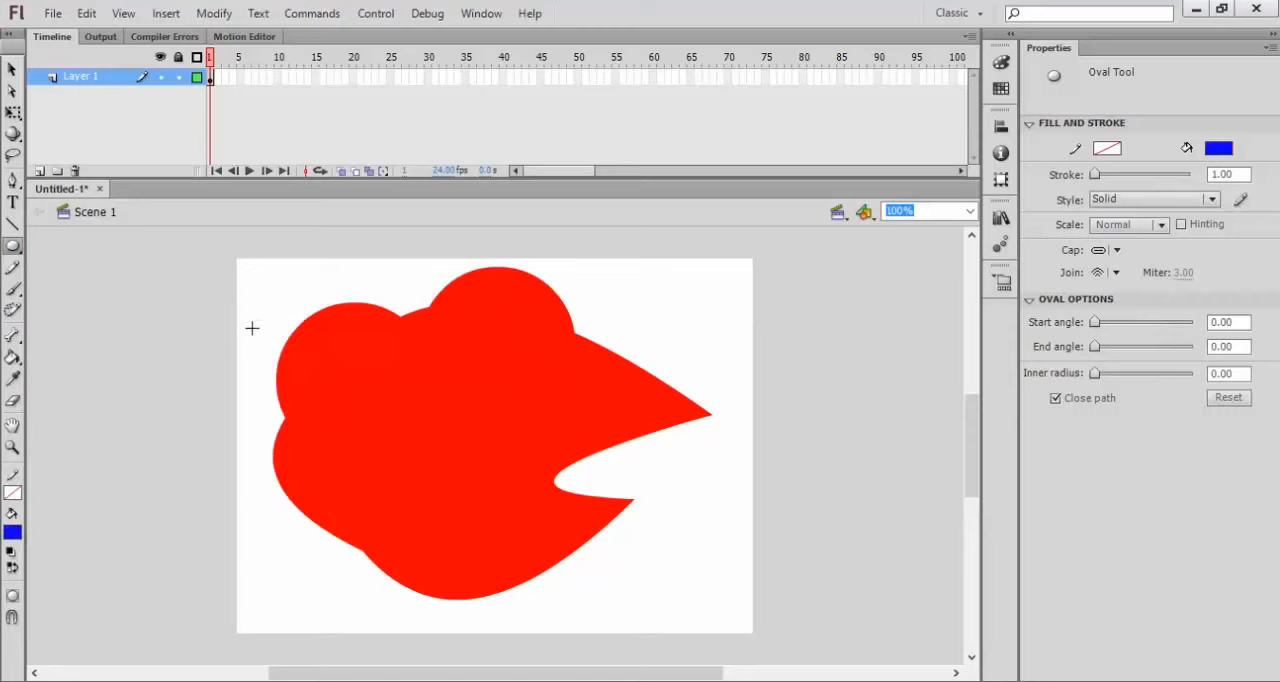
left_click_drag(284, 300, 372, 452)
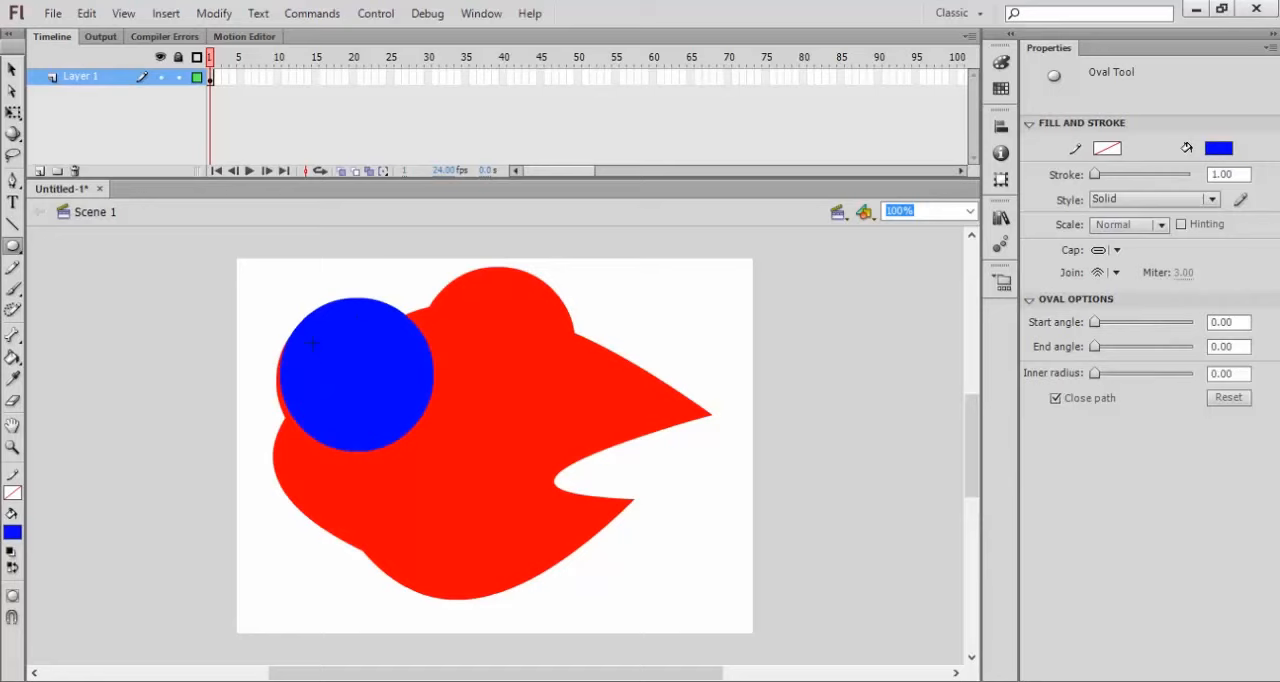
Step: Move the blue circle onto the red shape's right tip at about X 398, Y 72, and deselect it
left_click(13, 69)
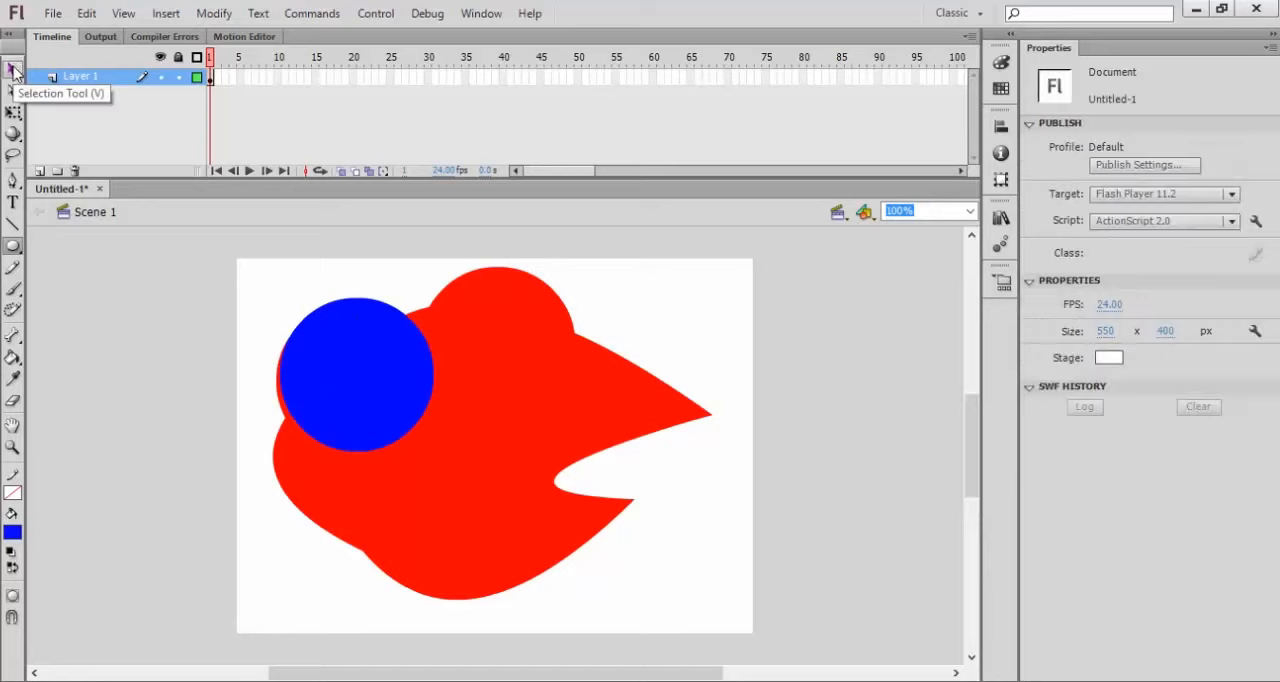
left_click(363, 385)
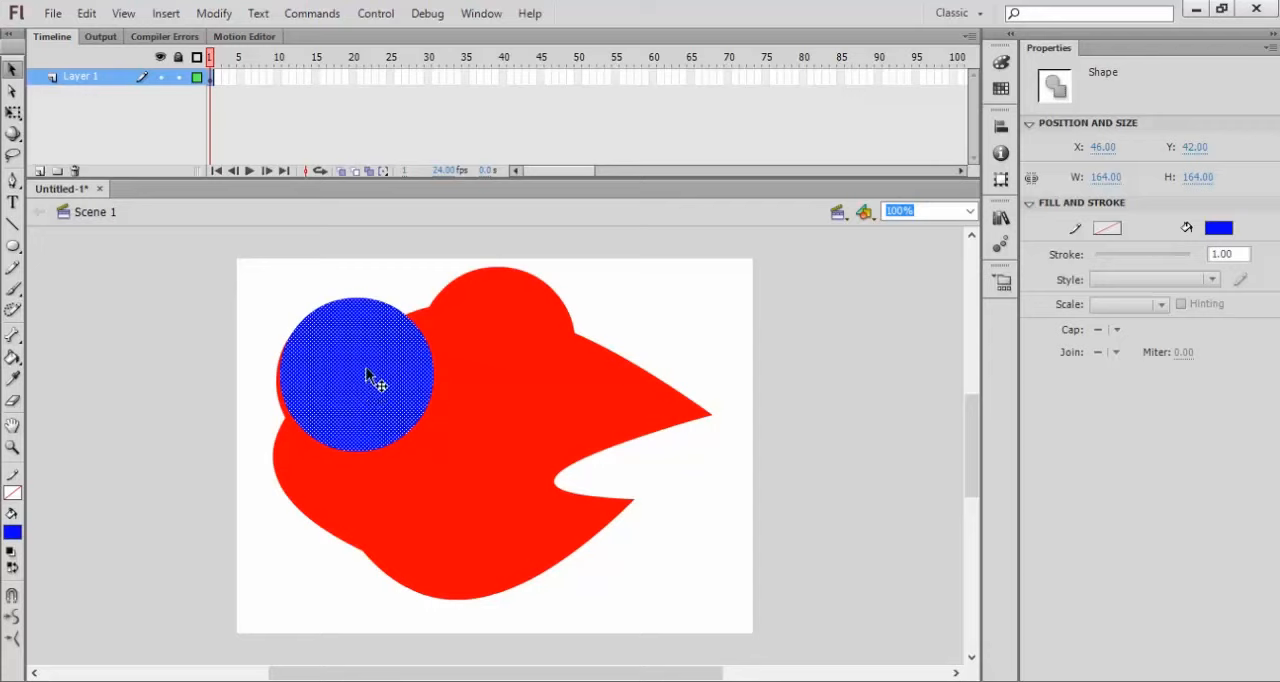
left_click_drag(374, 380, 686, 416)
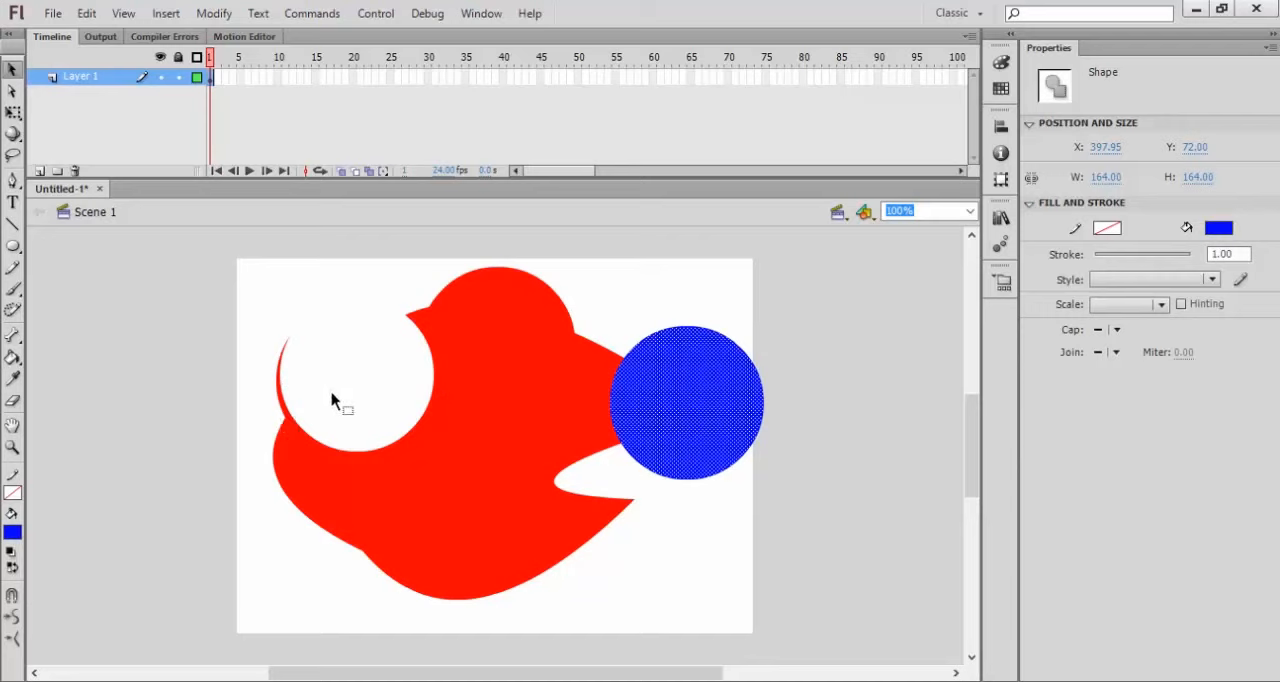
left_click(816, 300)
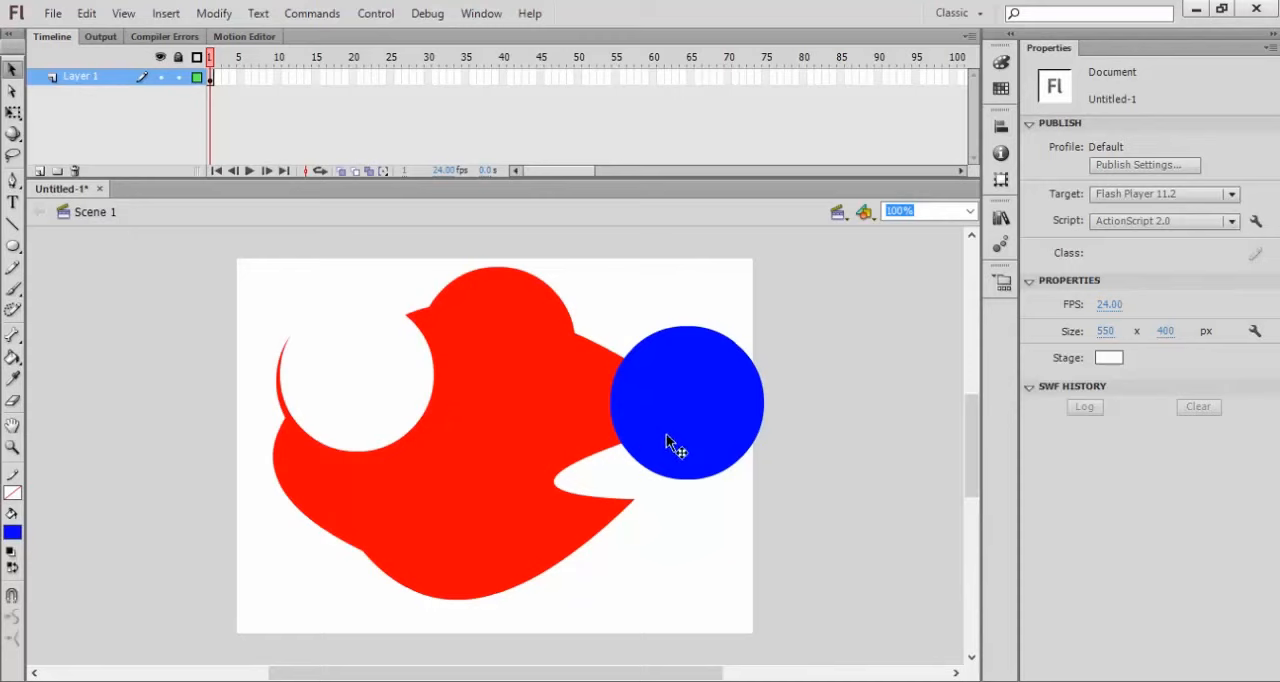
Step: Move the blue circle off the stage, bring it back clear of the red shape at about X 429, Y 64, and deselect it
left_click(690, 420)
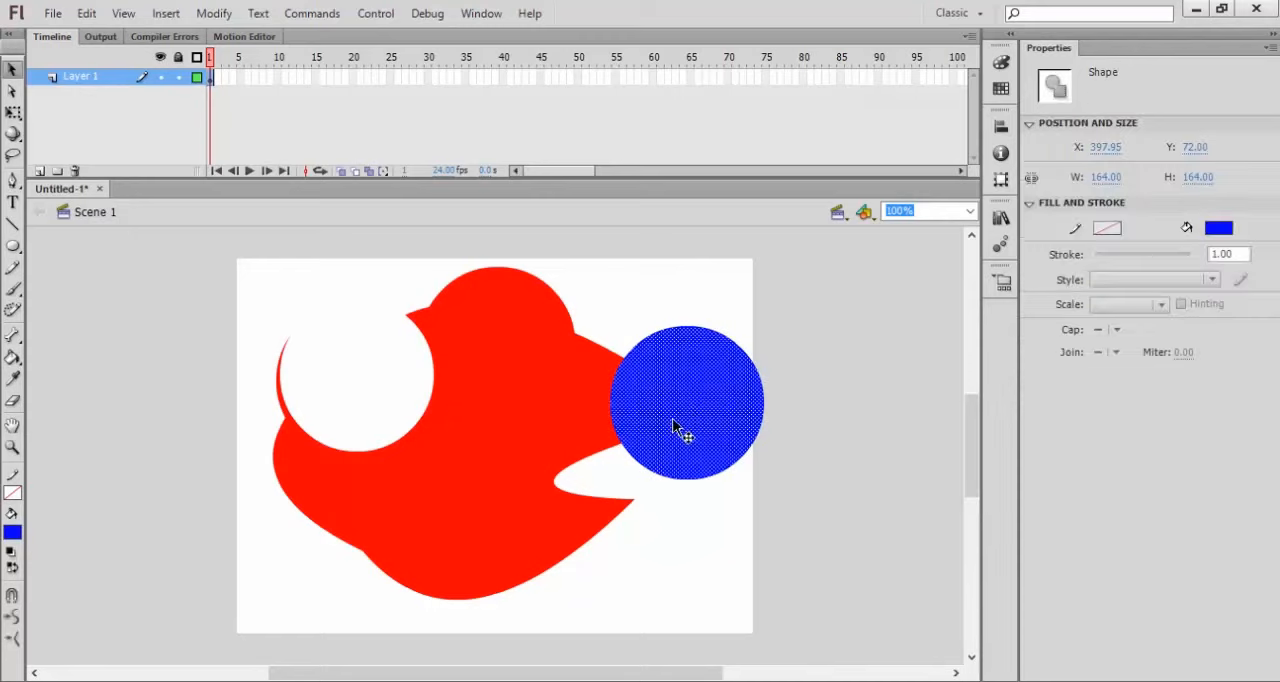
left_click_drag(675, 424, 840, 429)
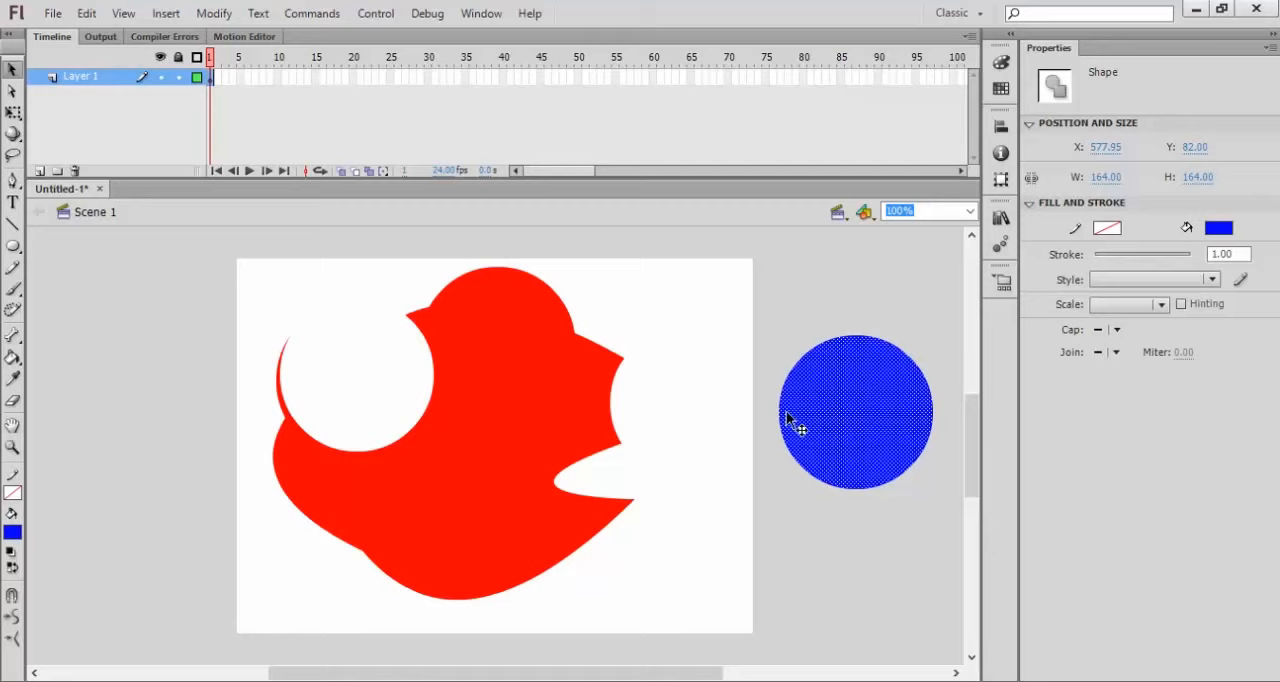
left_click_drag(791, 426, 672, 403)
left_click(643, 310)
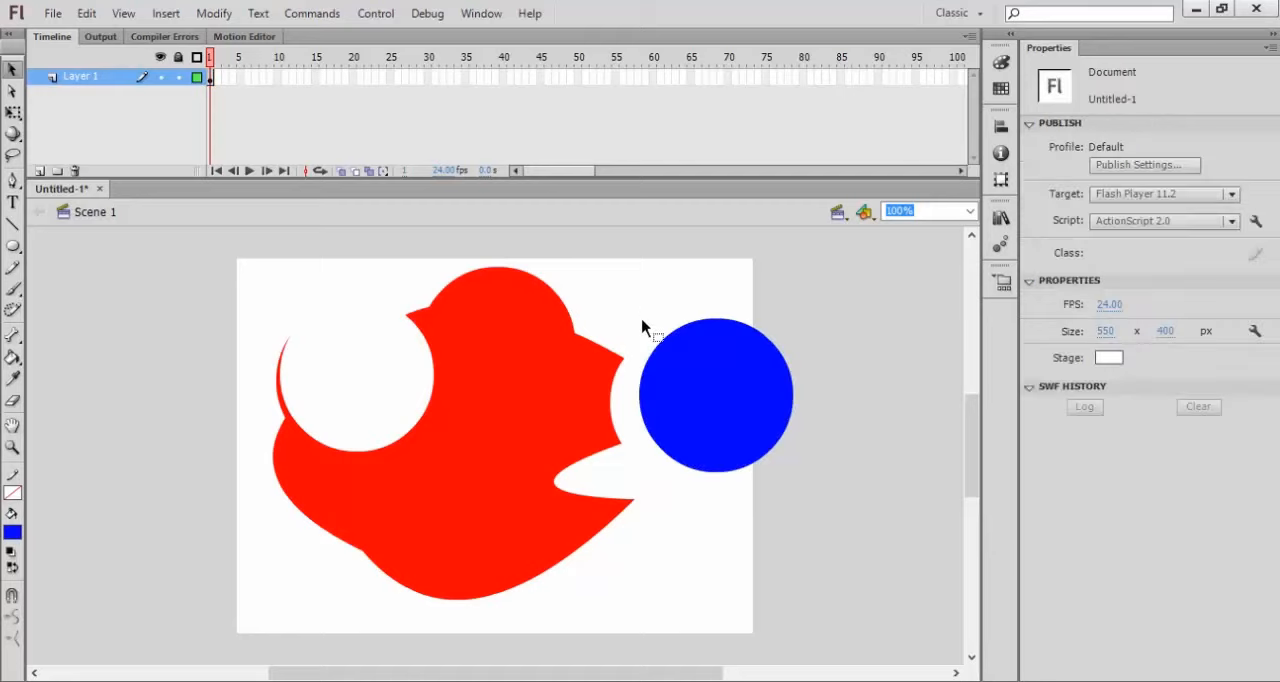
left_click(690, 383)
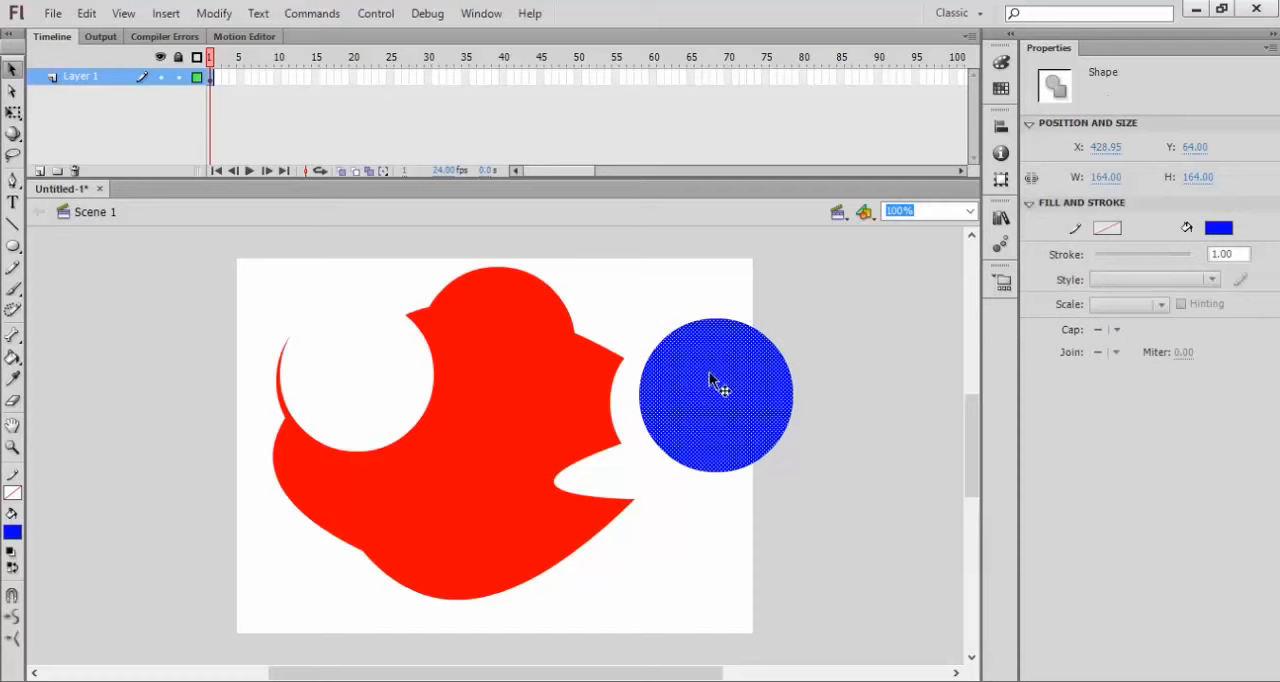
left_click(691, 310)
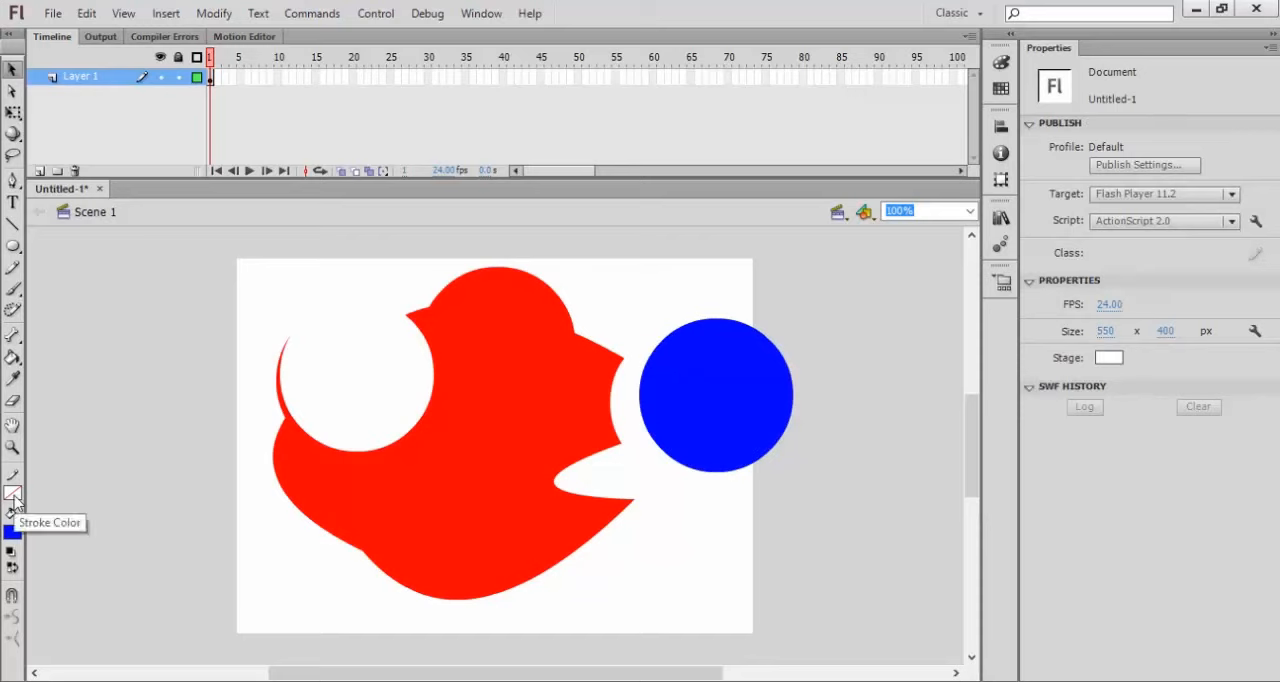
Step: Set the stroke color to black and outline the blue circle with a 1 px solid stroke using the Ink Bottle tool
left_click(13, 494)
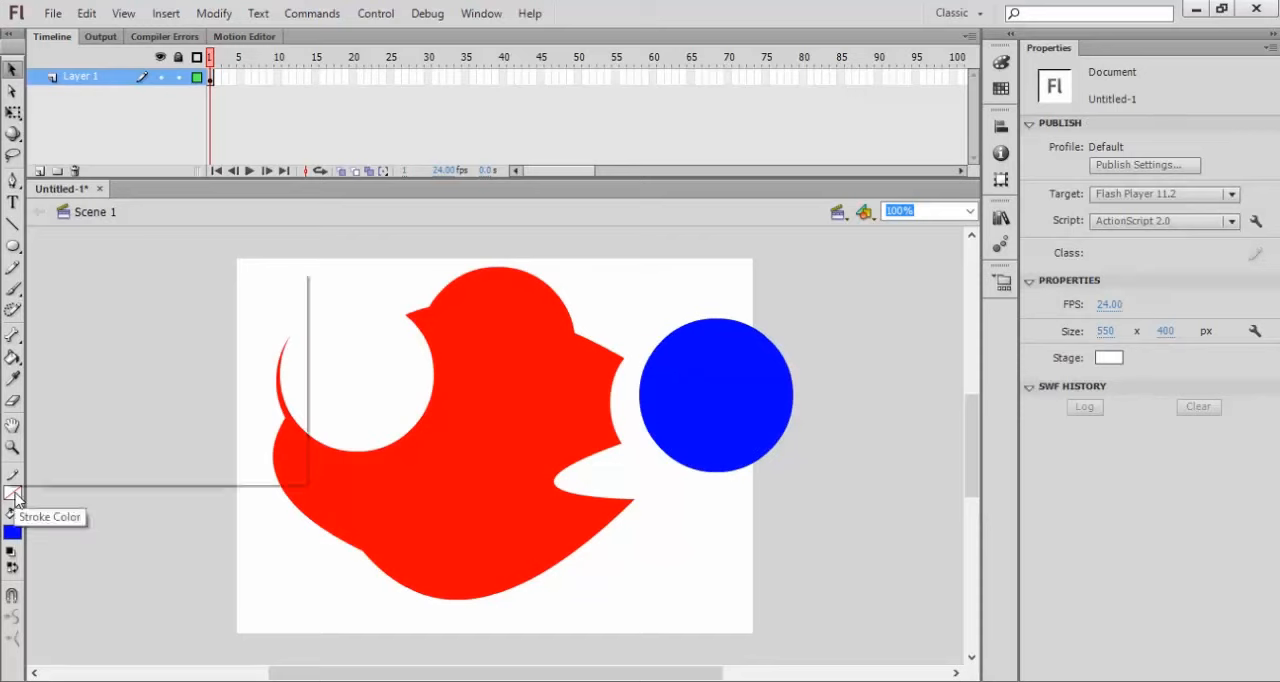
left_click(15, 377)
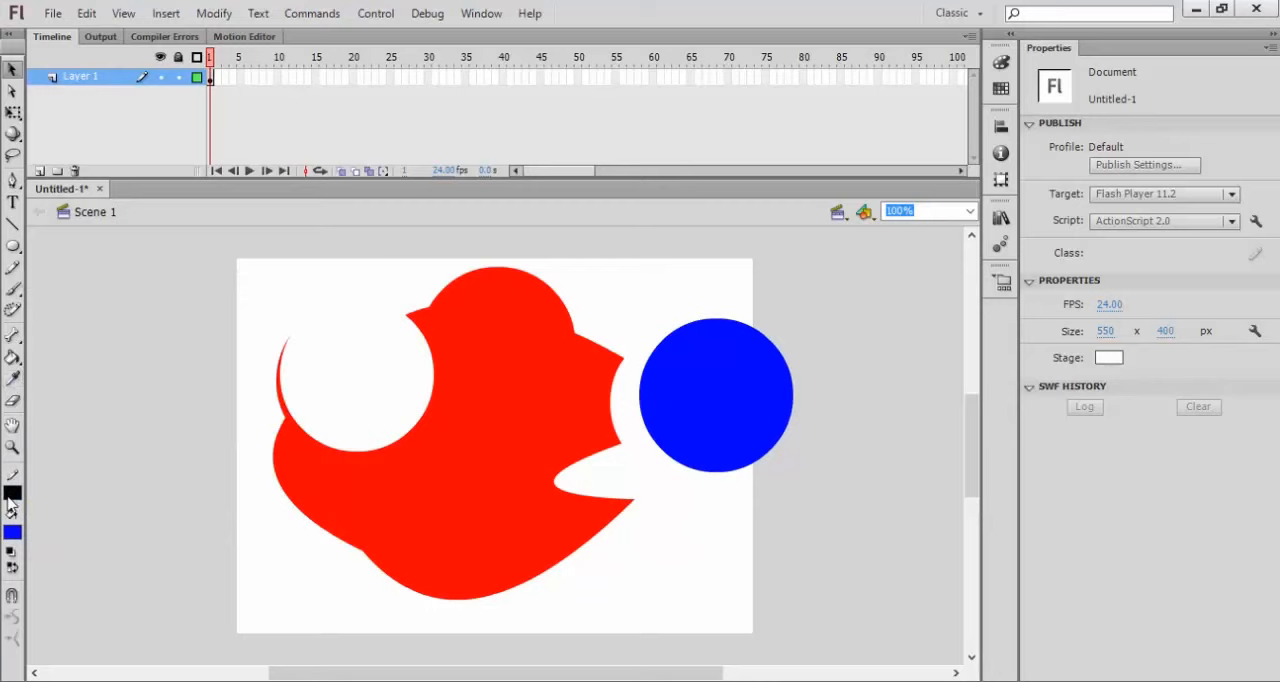
left_click(678, 402)
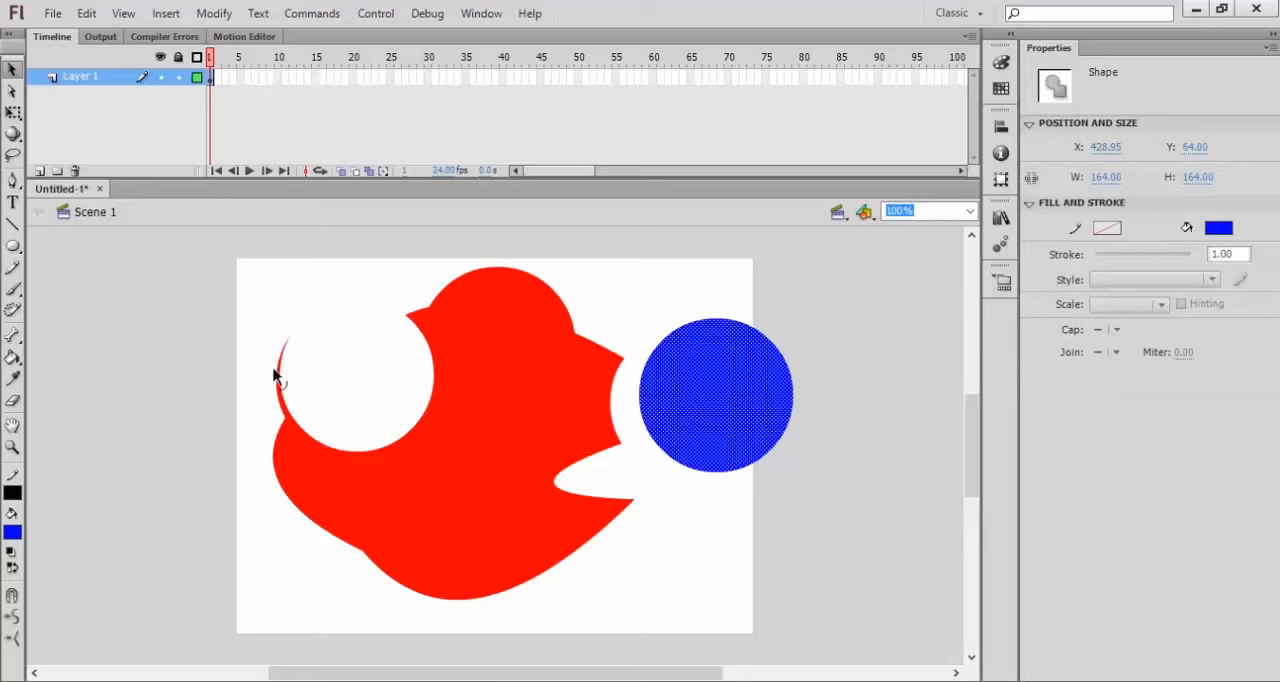
left_click(92, 360)
left_click(12, 357)
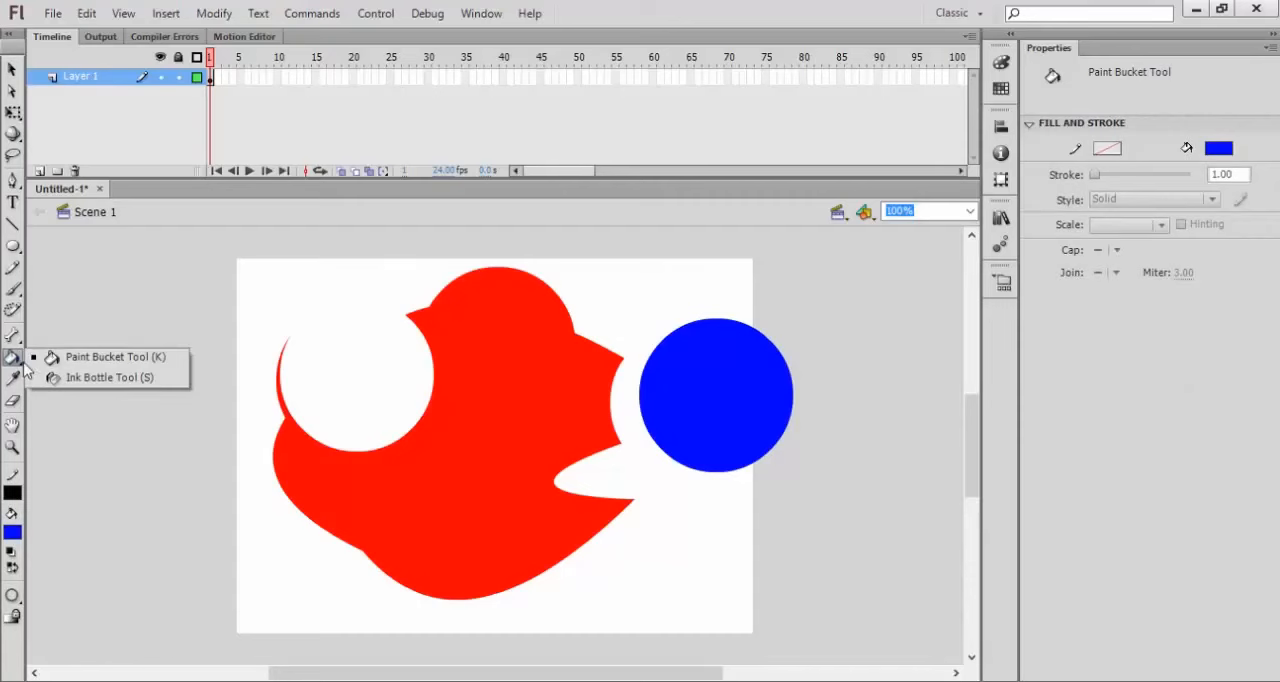
left_click(74, 377)
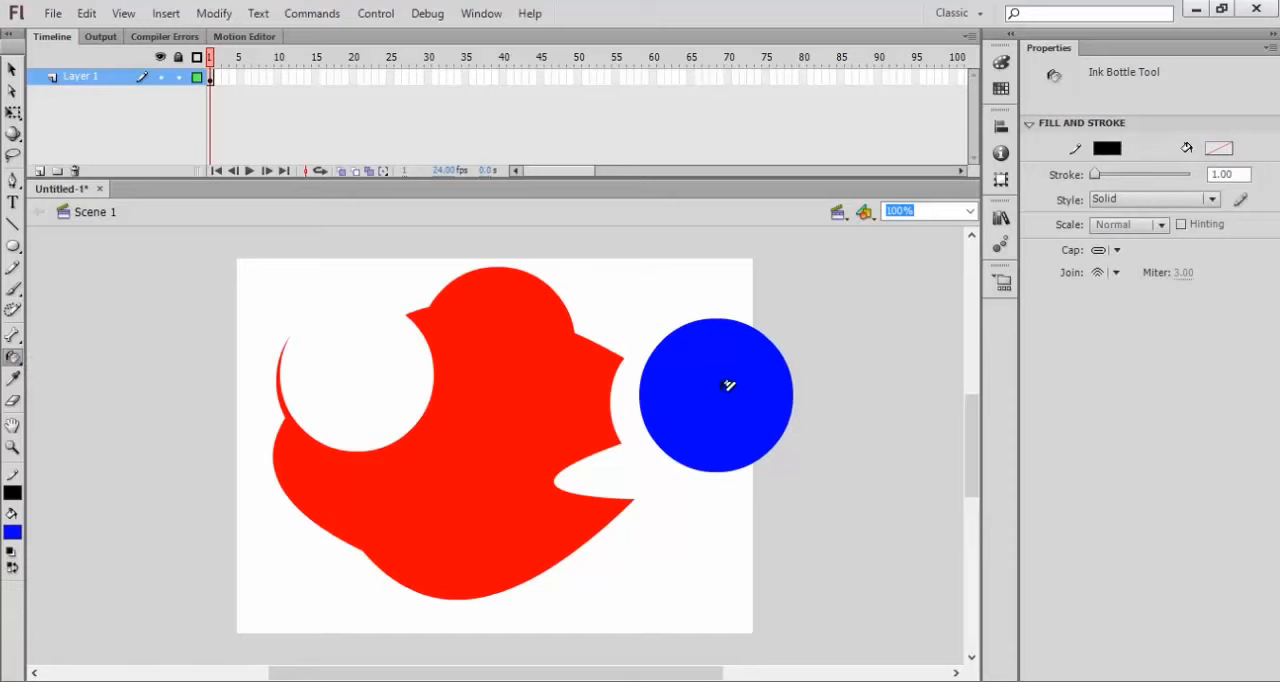
left_click(728, 385)
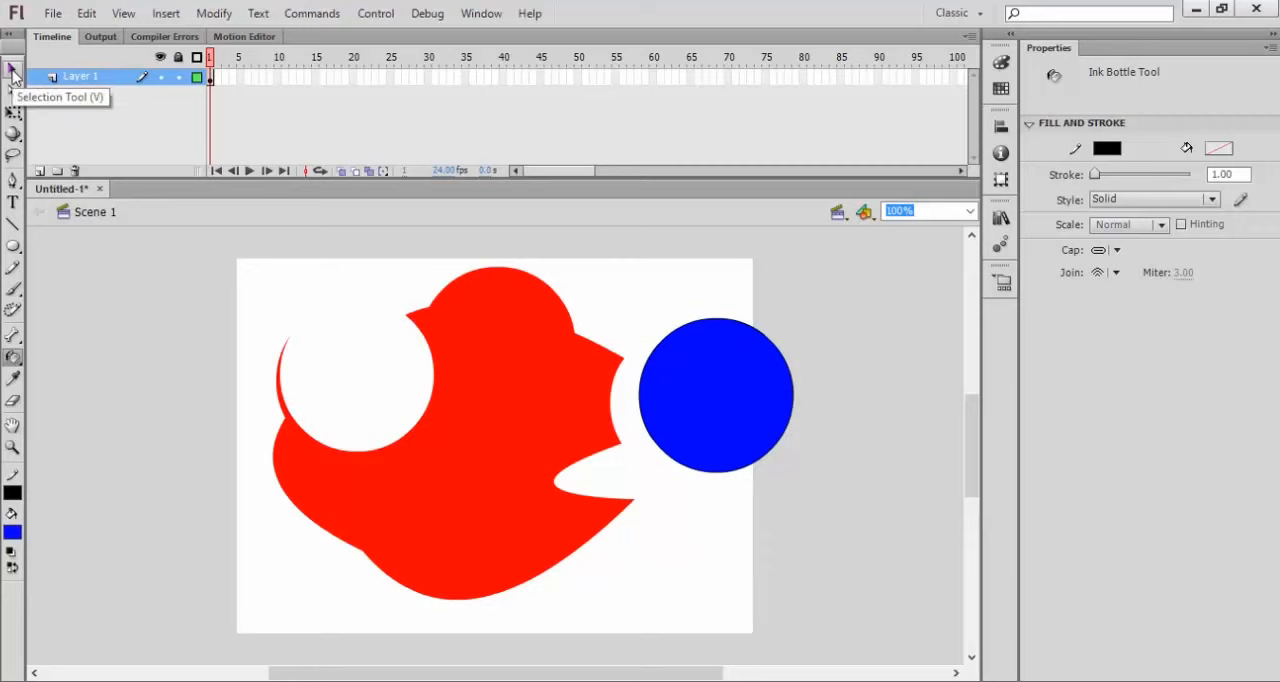
Step: Select only the blue circle's fill, extend the selection to its fill and black outline together, and deselect everything
left_click(12, 71)
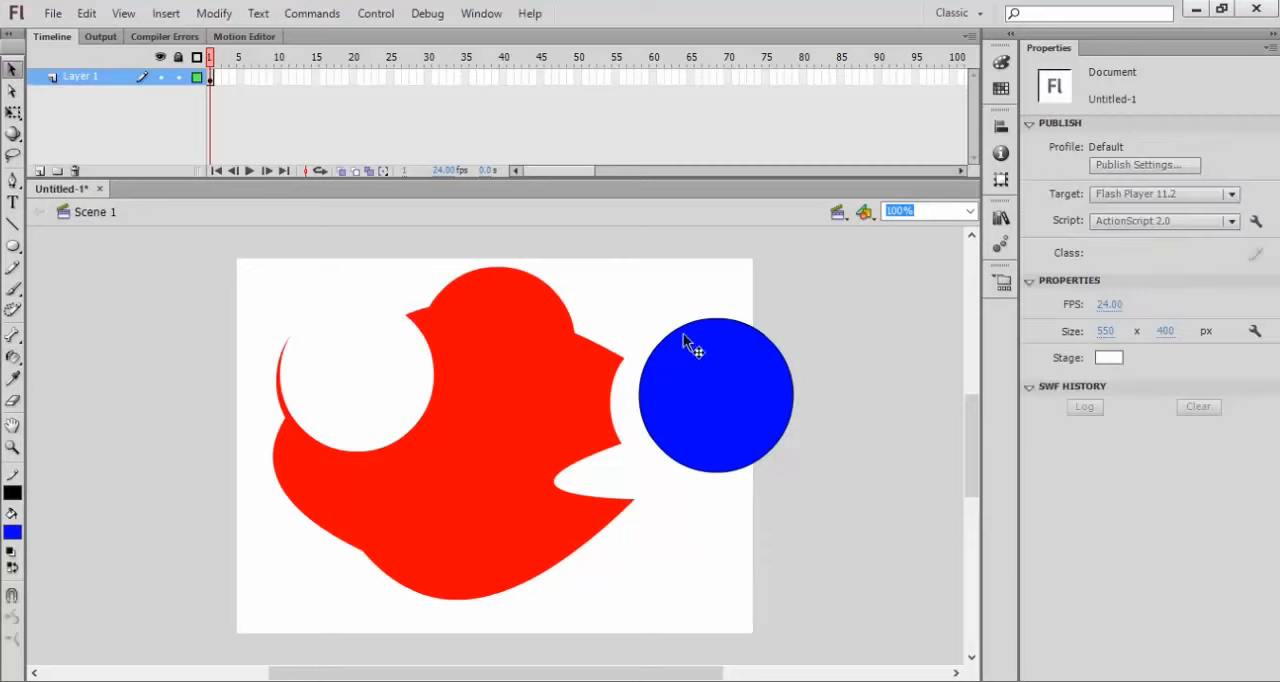
left_click(693, 351)
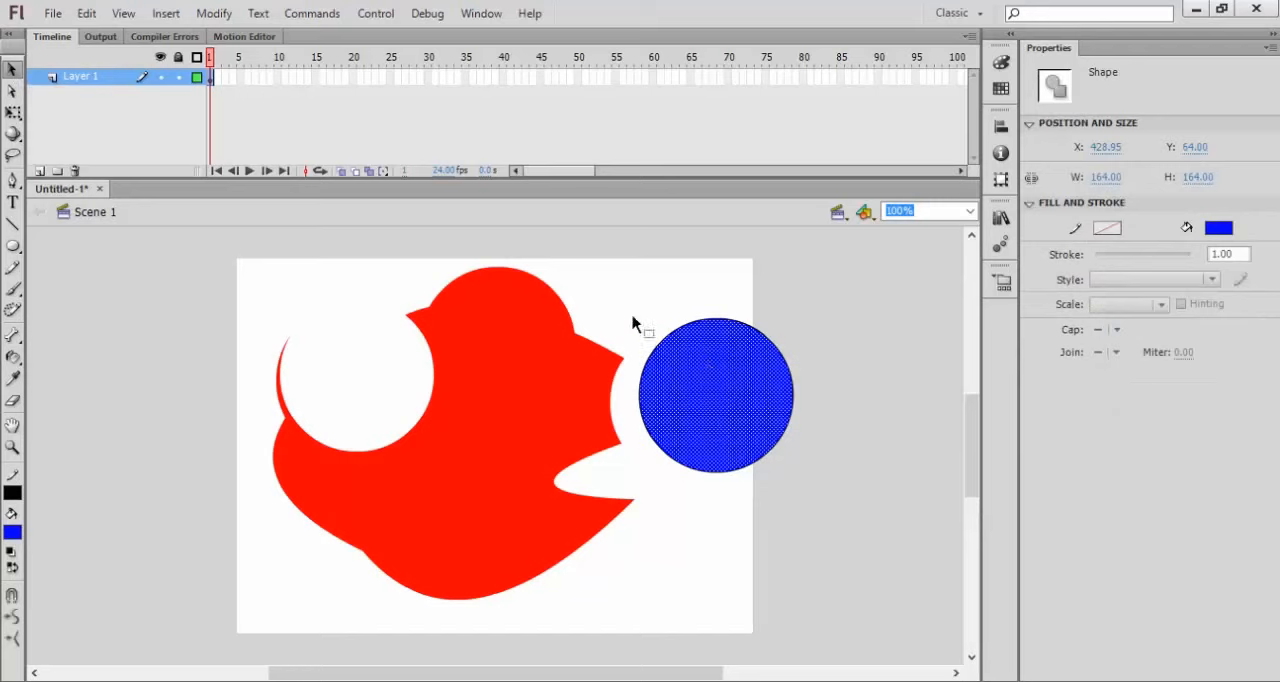
mouse_move(625, 270)
left_mouse_down()
mouse_move(651, 338)
mouse_move(737, 470)
mouse_move(810, 495)
left_mouse_up()
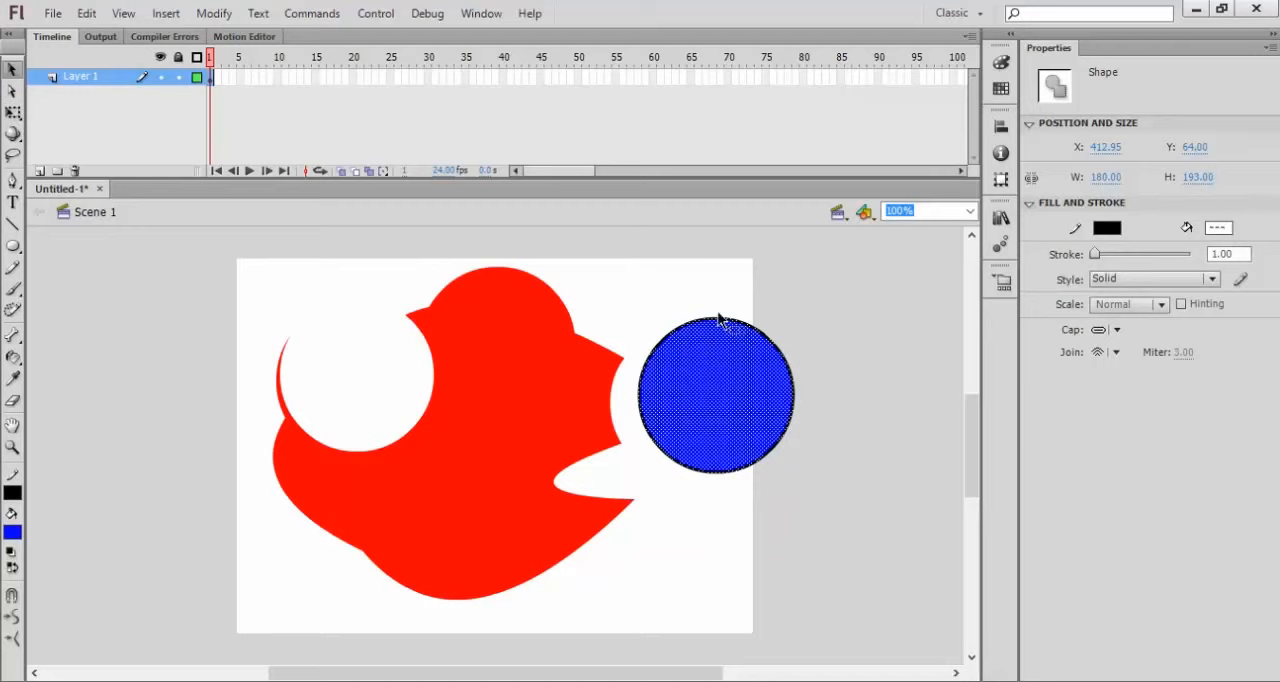
left_click(810, 318)
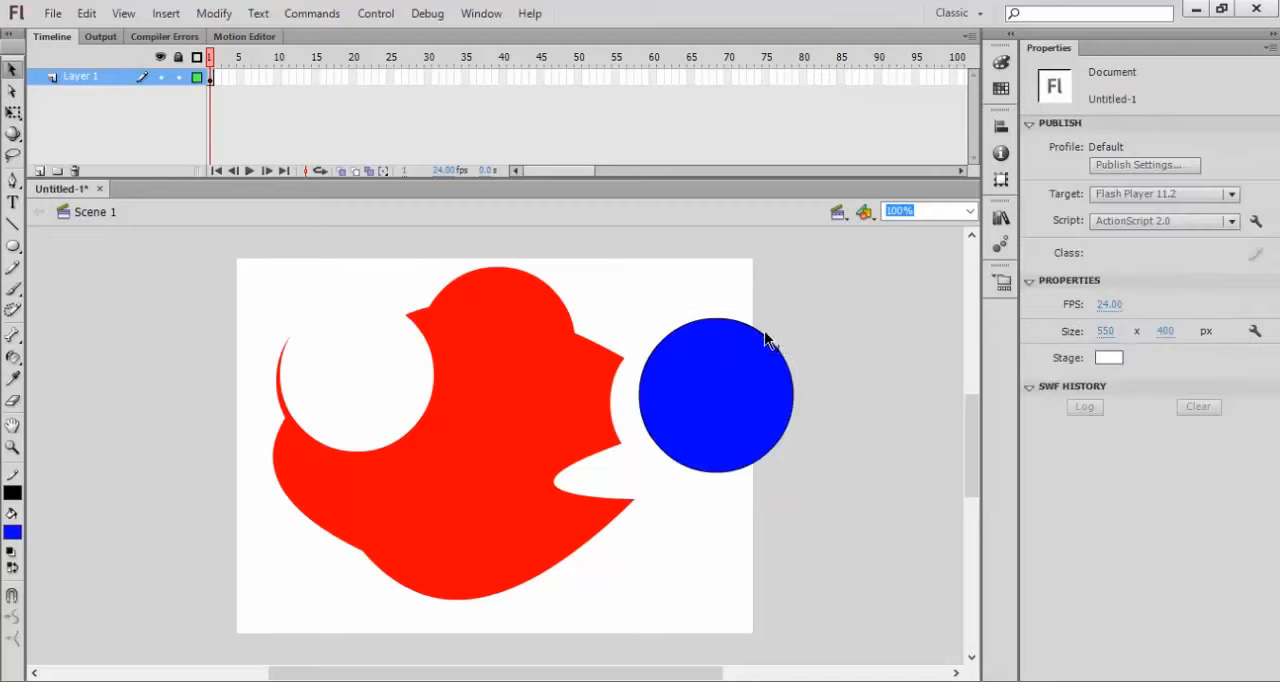
Step: Select the blue circle's black outline, set its stroke thickness to 5, and deselect it
left_click(764, 341)
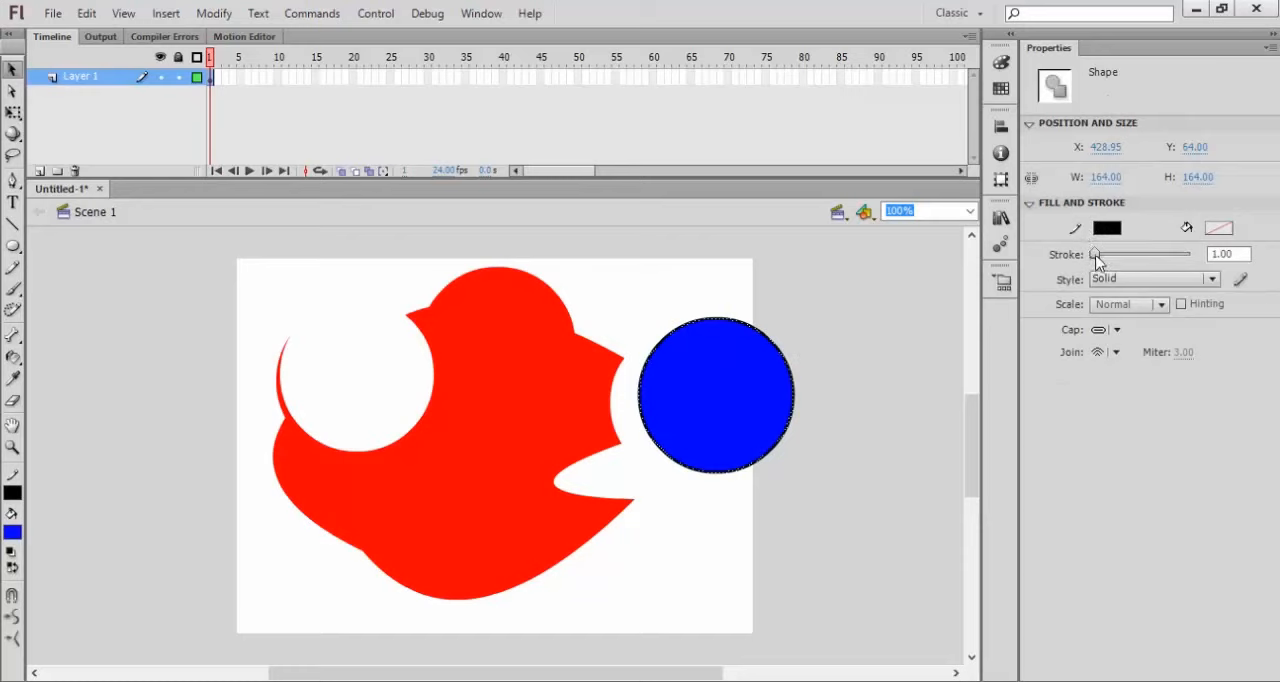
mouse_move(1097, 258)
left_mouse_down()
mouse_move(1110, 256)
mouse_move(1099, 255)
left_mouse_up()
left_click(1243, 254)
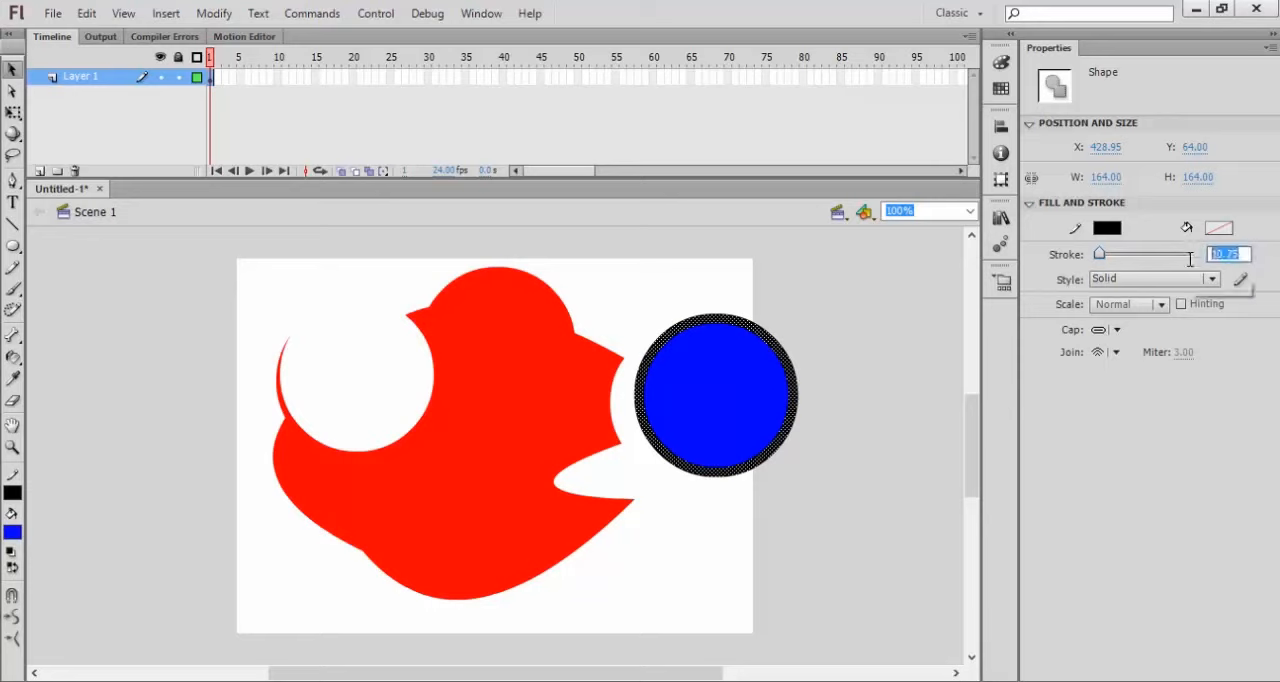
type("5")
key("Return")
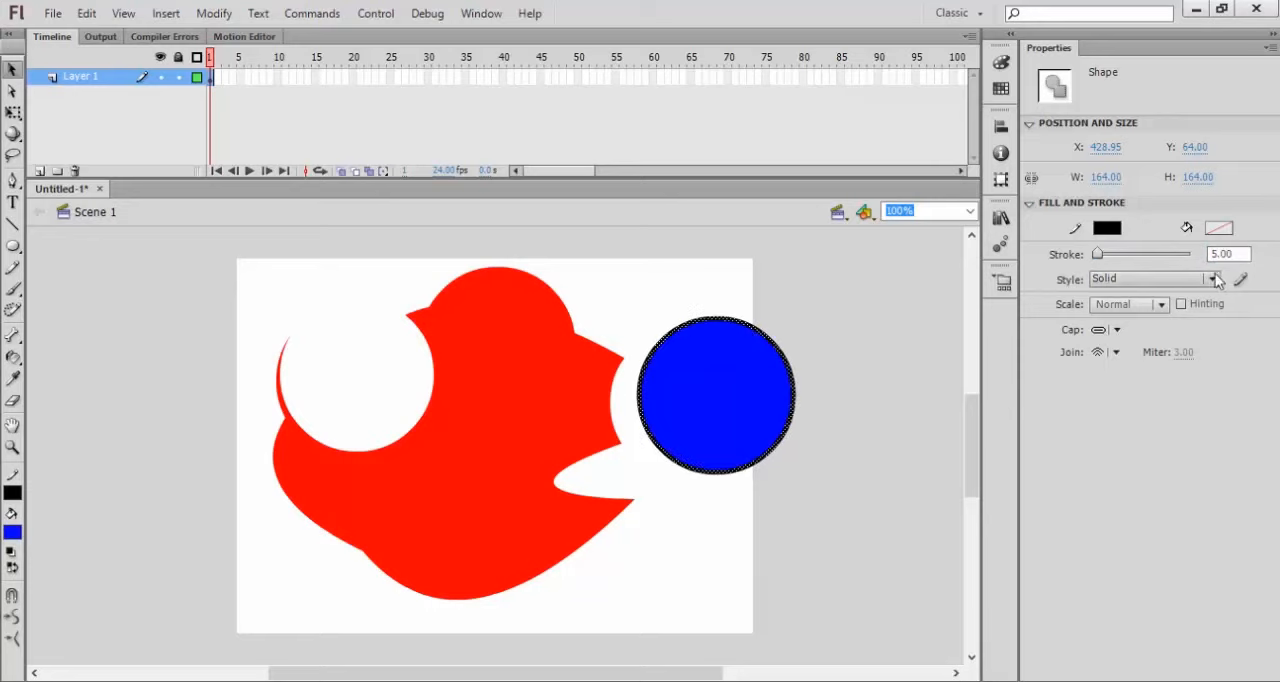
left_click(838, 368)
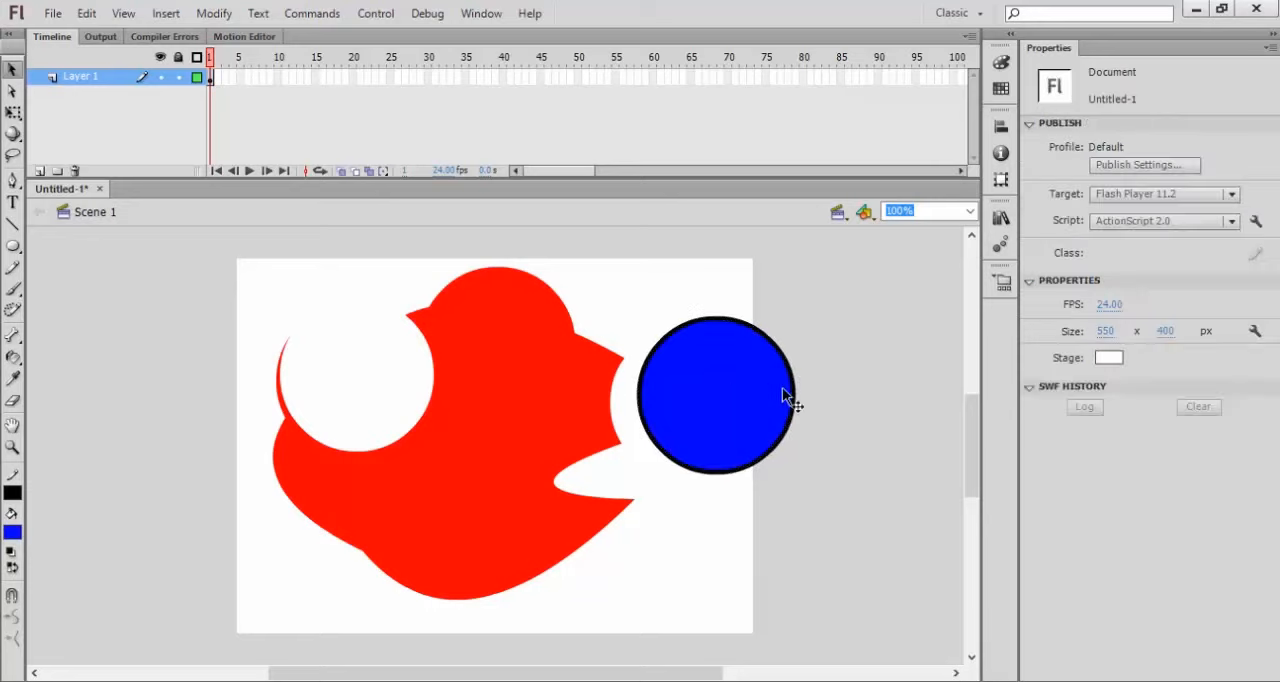
Step: Select the blue circle's fill and its thick black outline separately, and deselect everything
left_click(695, 368)
left_click(684, 329)
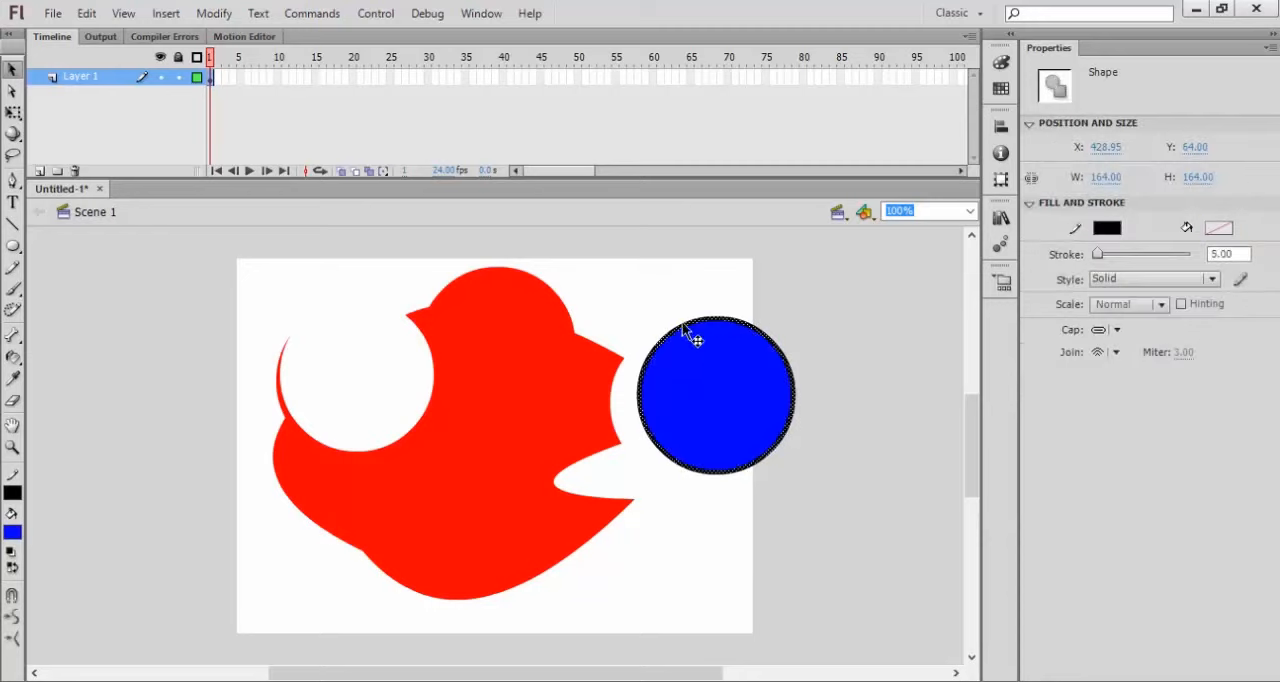
left_click(718, 384)
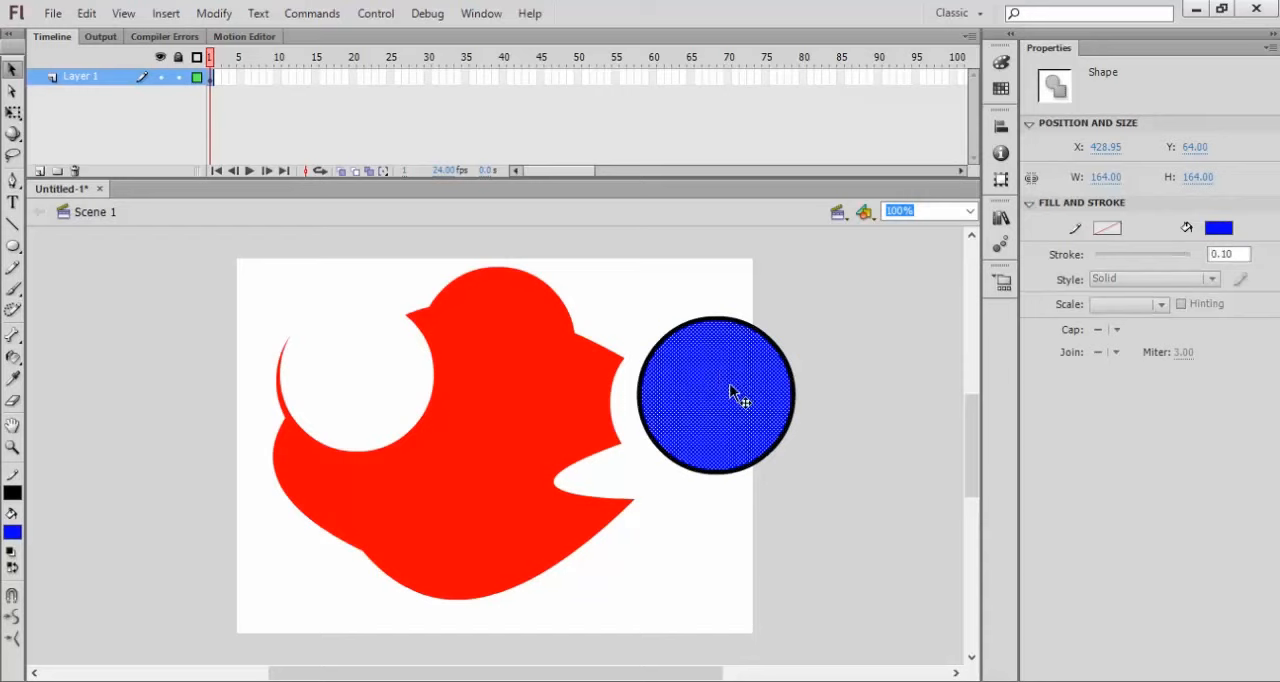
left_click(815, 331)
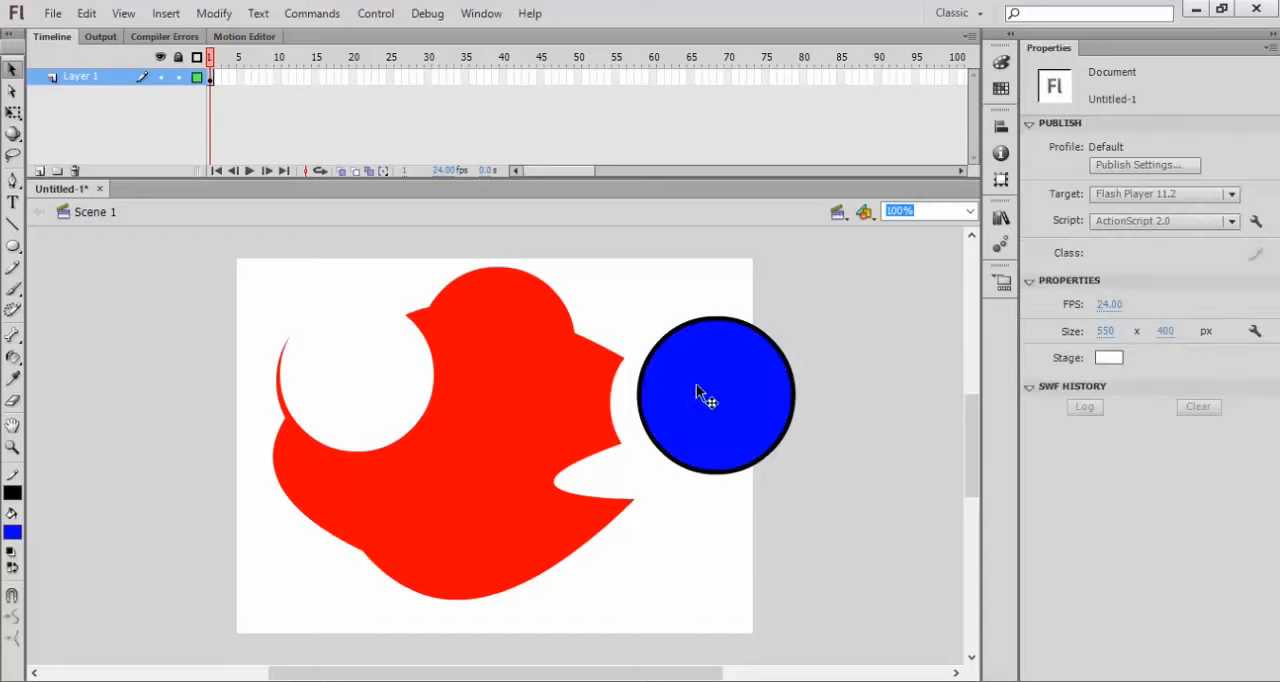
Step: Reduce the blue circle's black outline to the minimum stroke thickness of 0.10 and deselect it
left_click(724, 378)
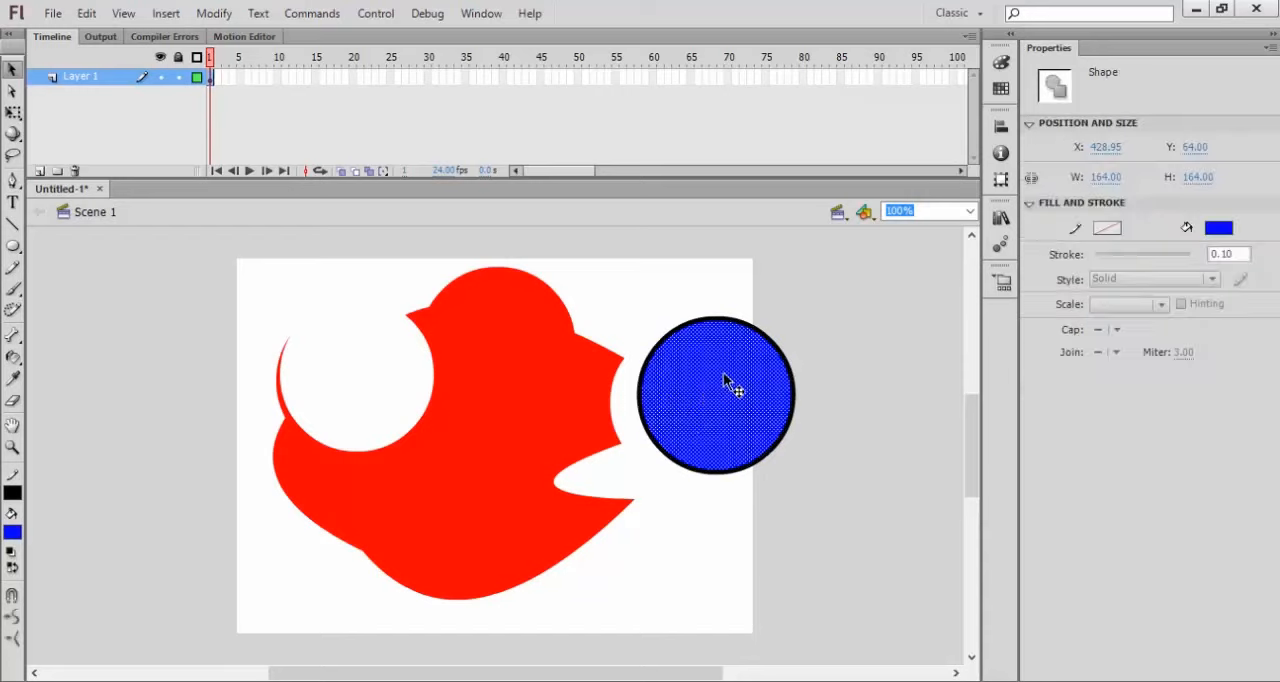
left_click(759, 332)
left_click_drag(1097, 254, 1000, 284)
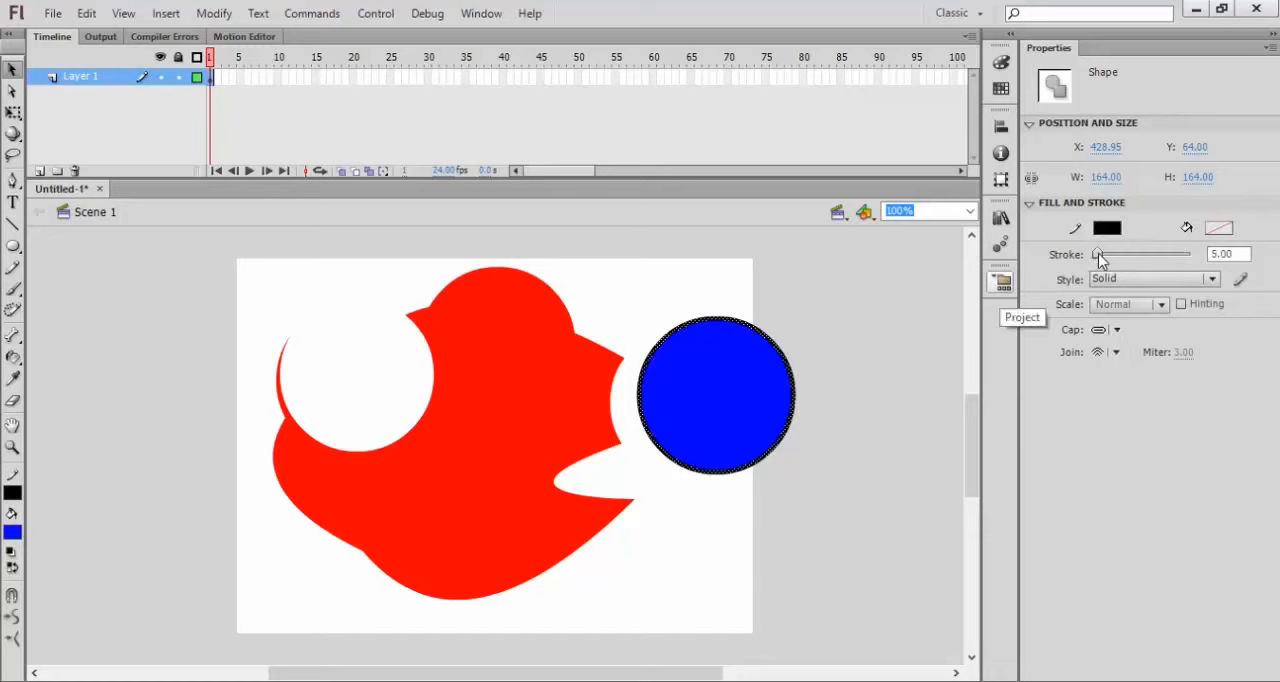
left_click(869, 346)
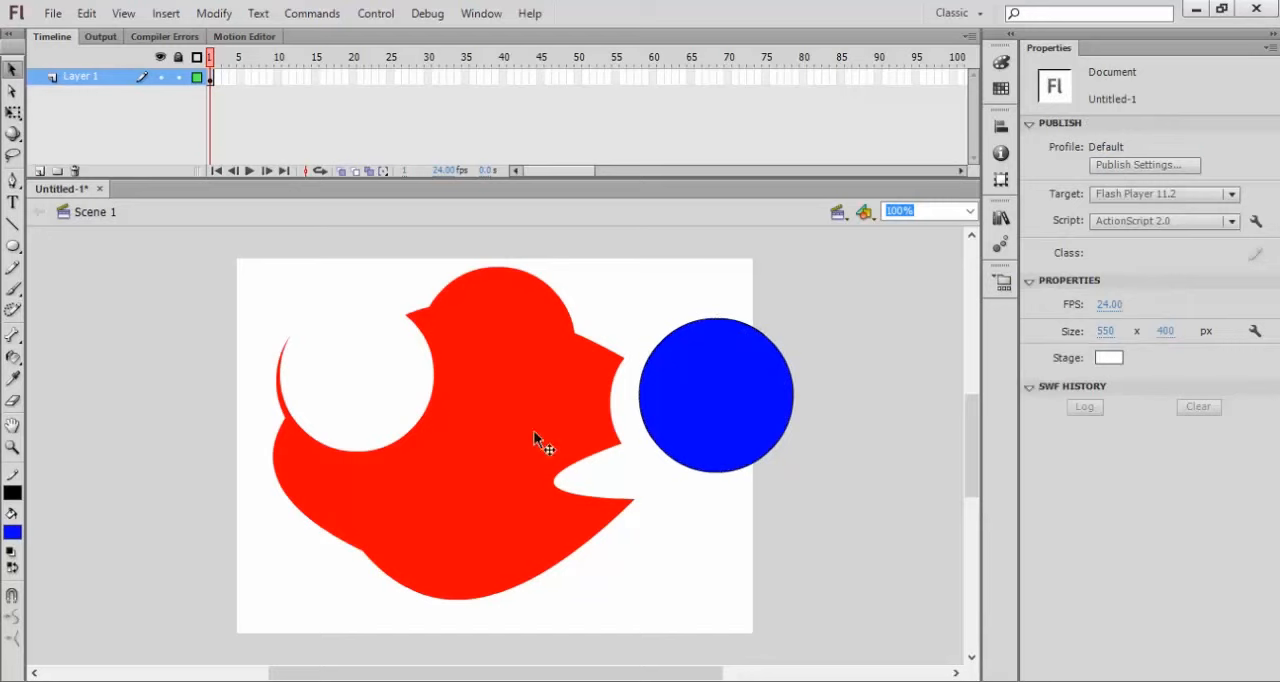
Step: Move only the blue fill out of its outline to about X -147, Y 45 beside the stage, and select the red shape
left_click(712, 404)
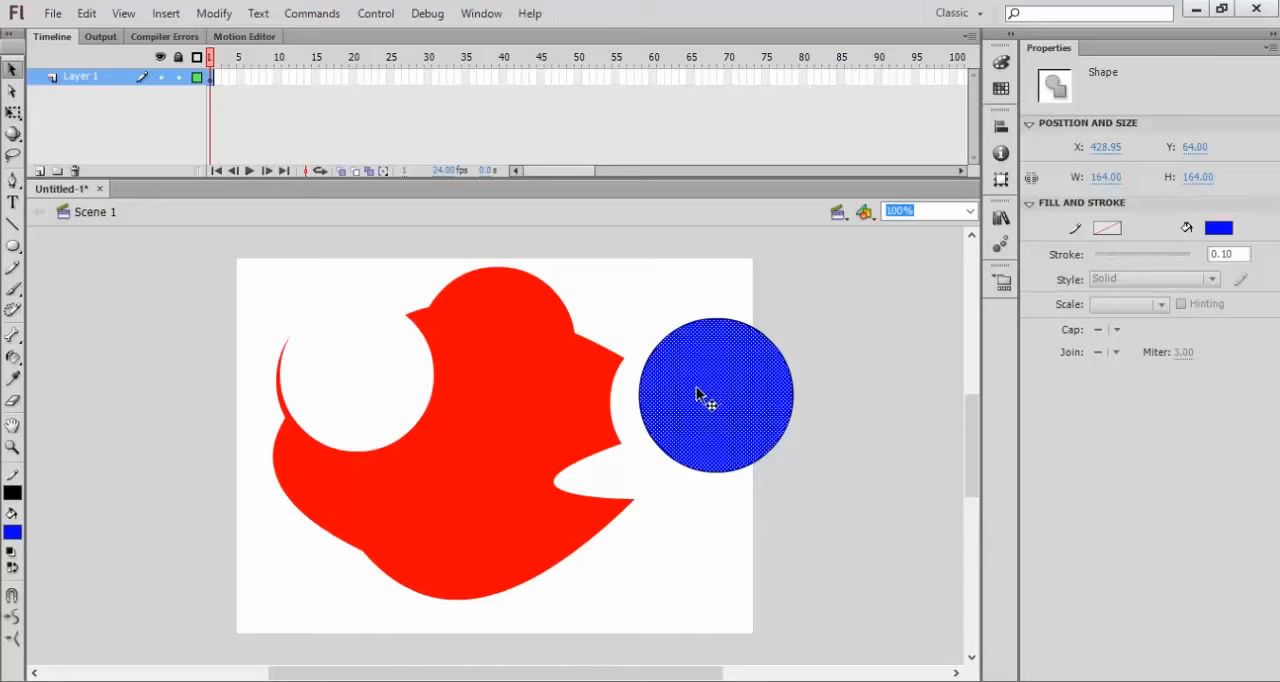
left_click_drag(730, 402, 190, 384)
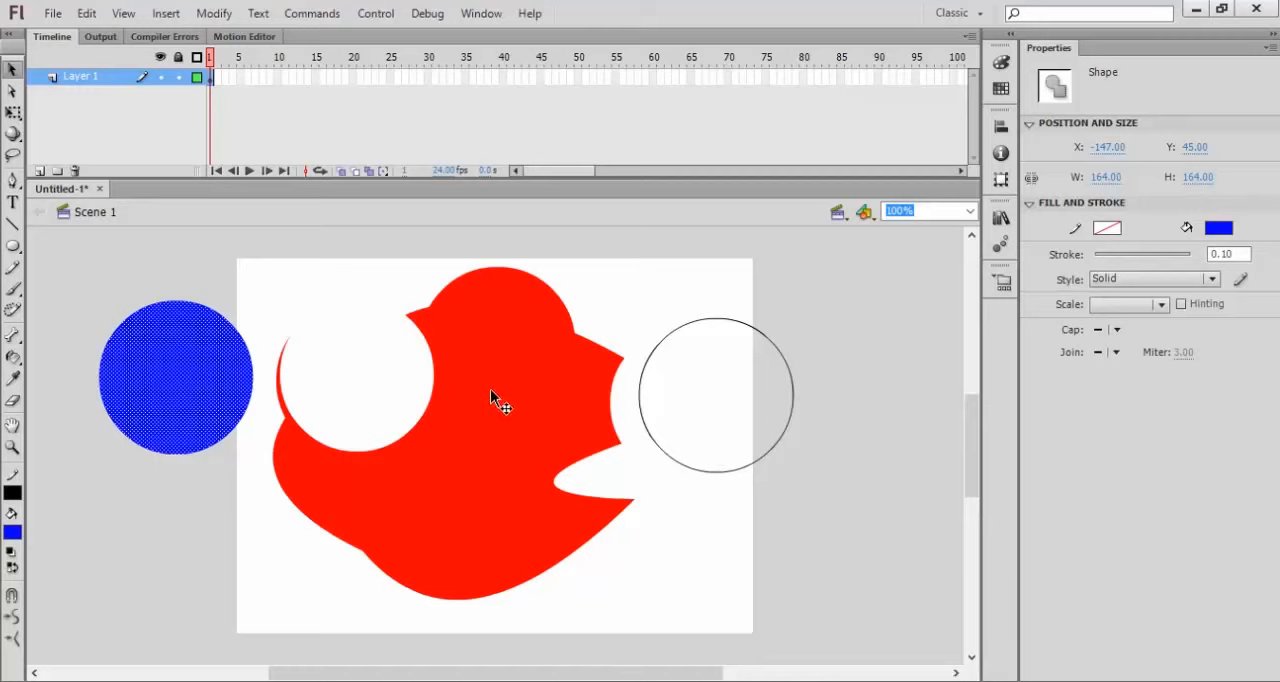
left_click(474, 444)
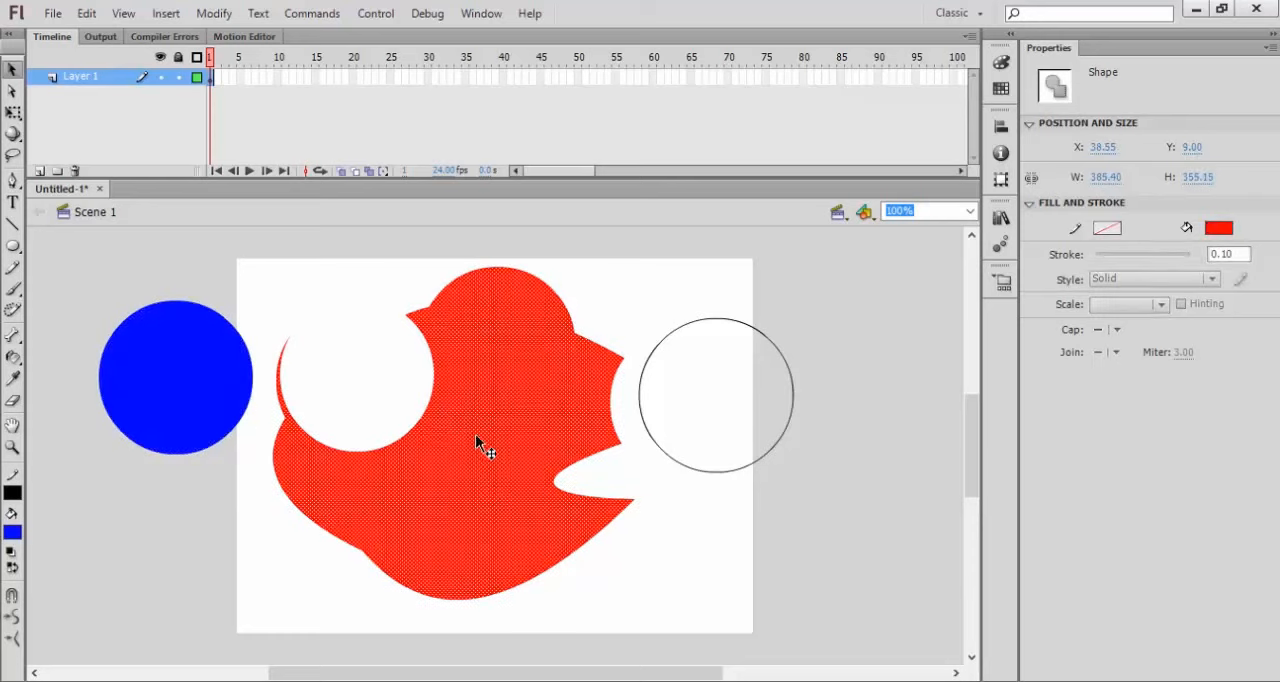
Step: Select the empty black circle outline and remove it by setting its stroke color to none
left_click(642, 414)
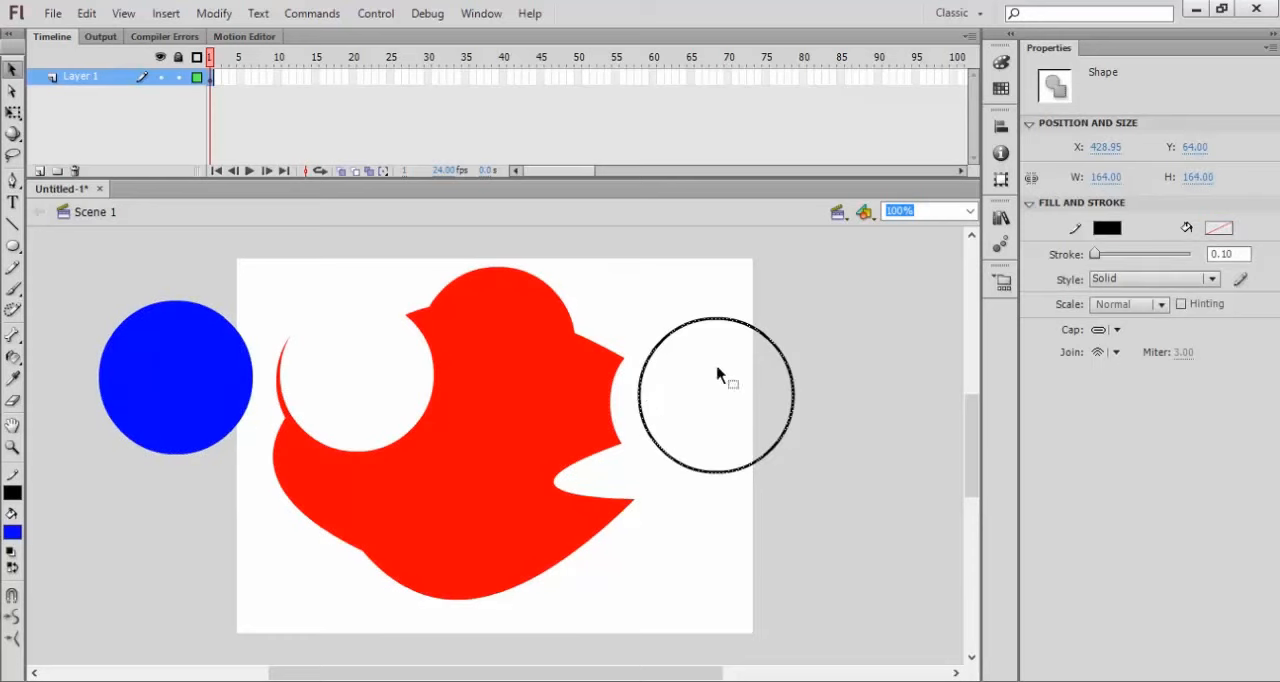
left_click(13, 496)
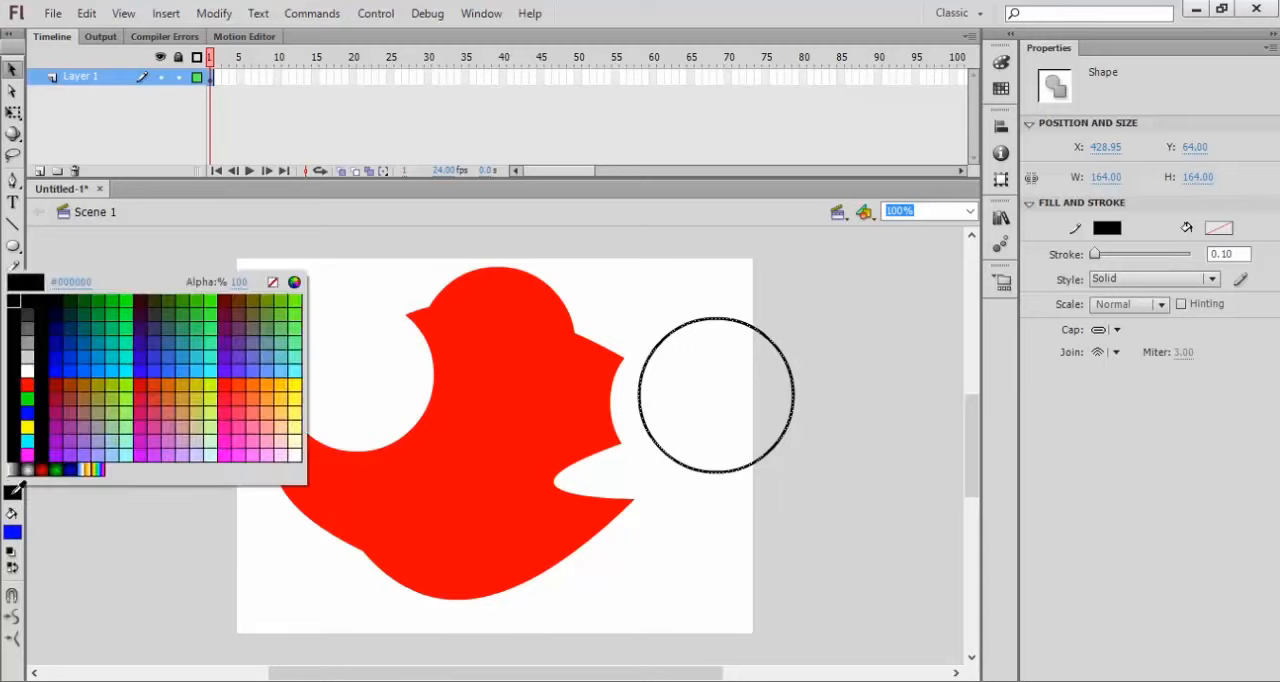
left_click(273, 284)
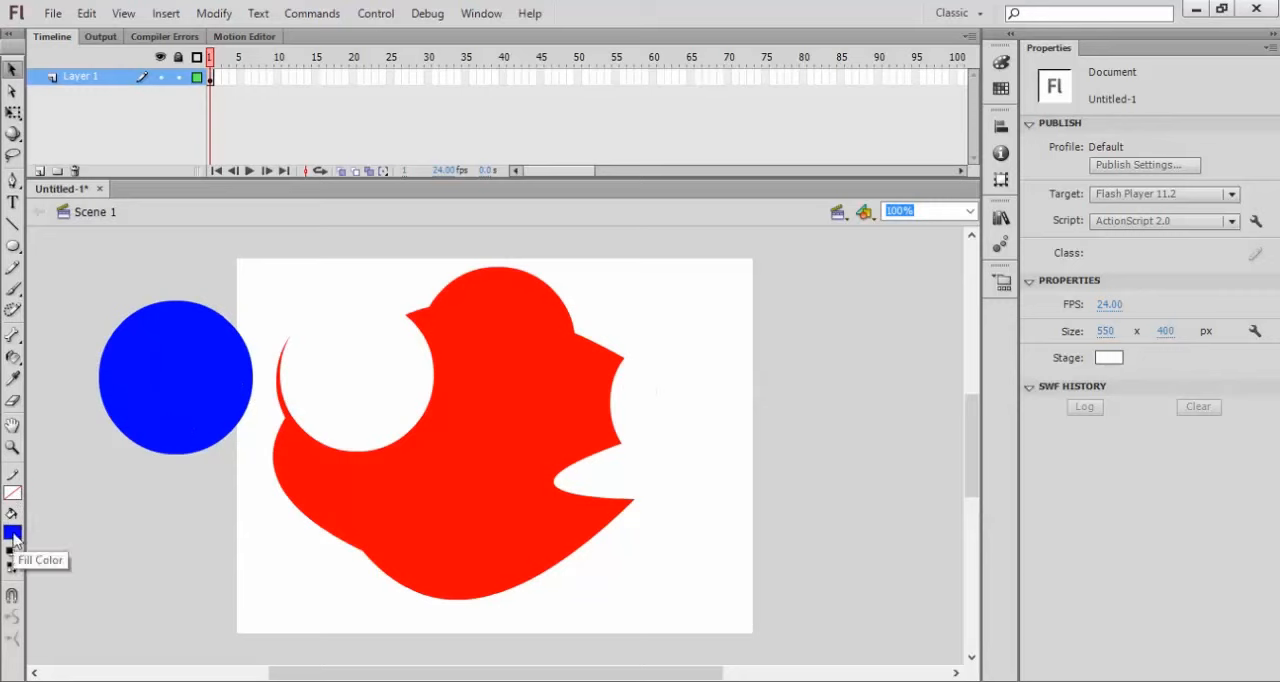
Step: Set the blue circle's fill alpha to 0%, delete the circle, and undo the deletion
left_click(186, 422)
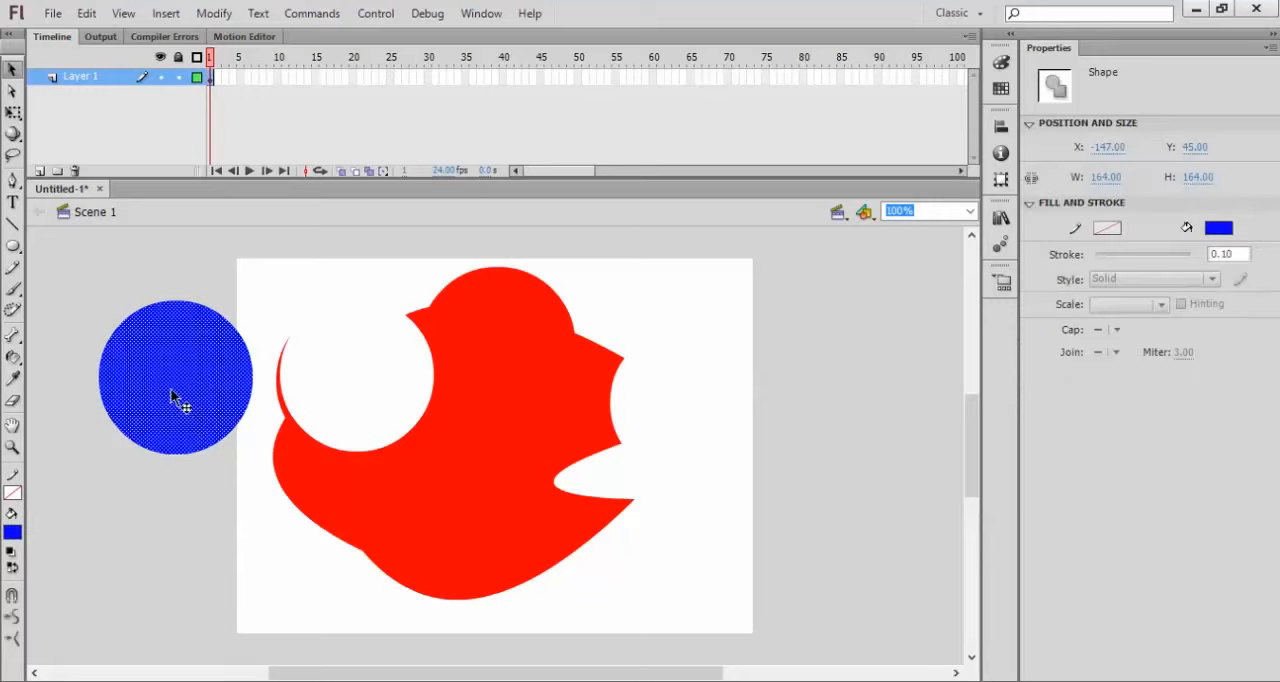
left_click(12, 535)
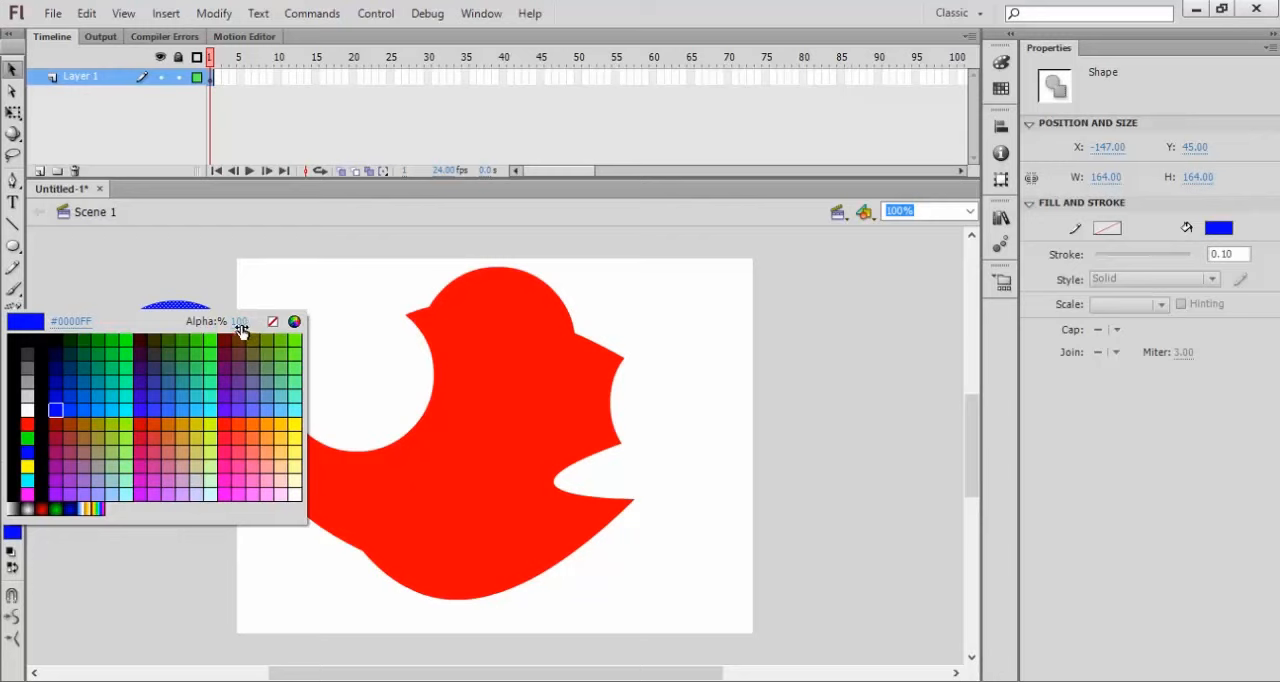
left_click_drag(241, 329, 134, 331)
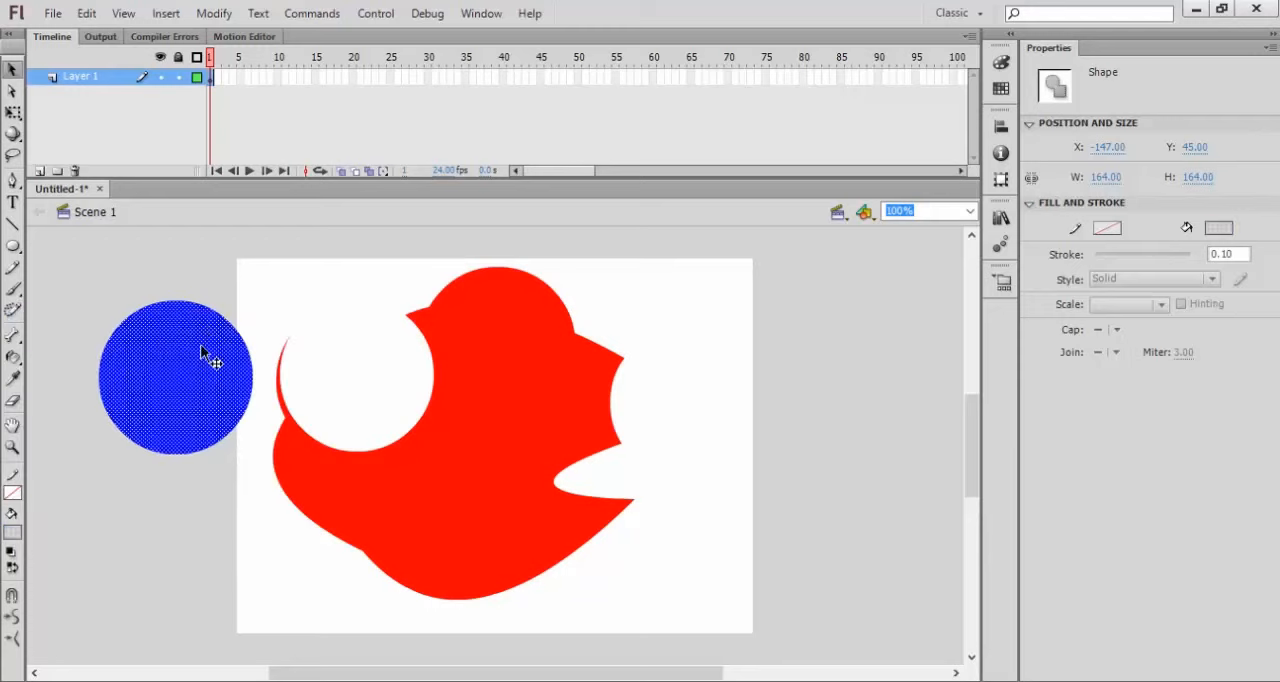
key("Delete")
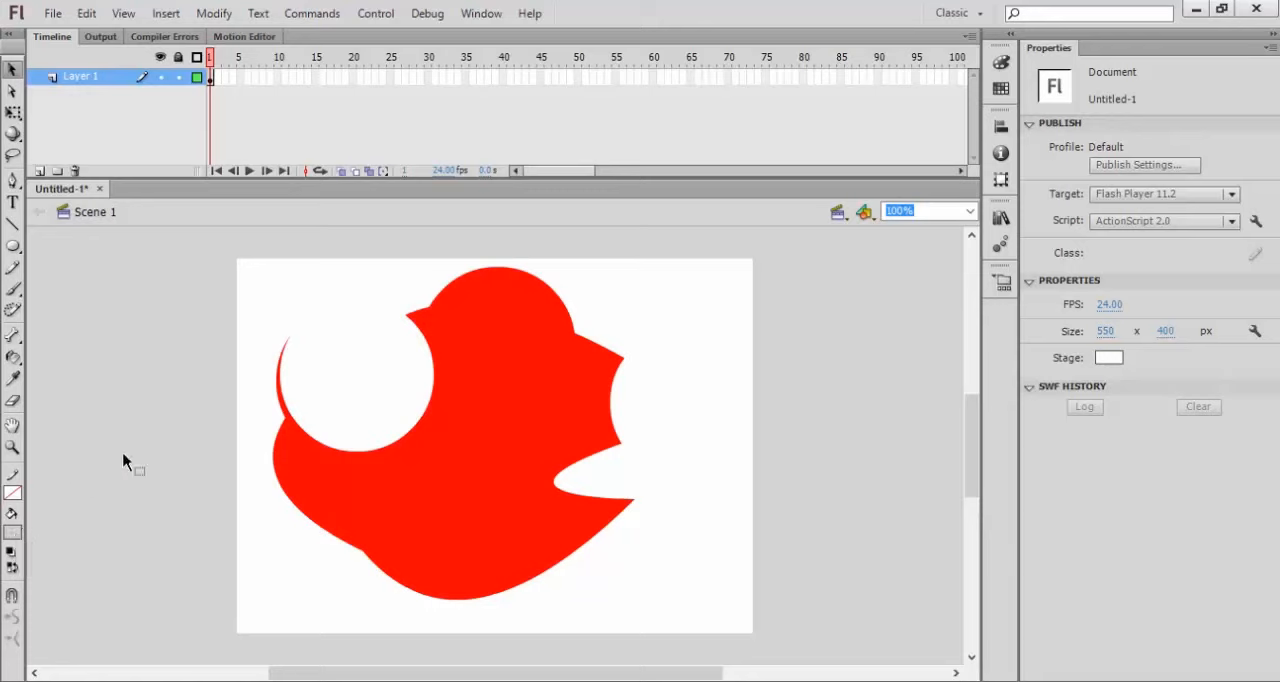
key("ctrl+z")
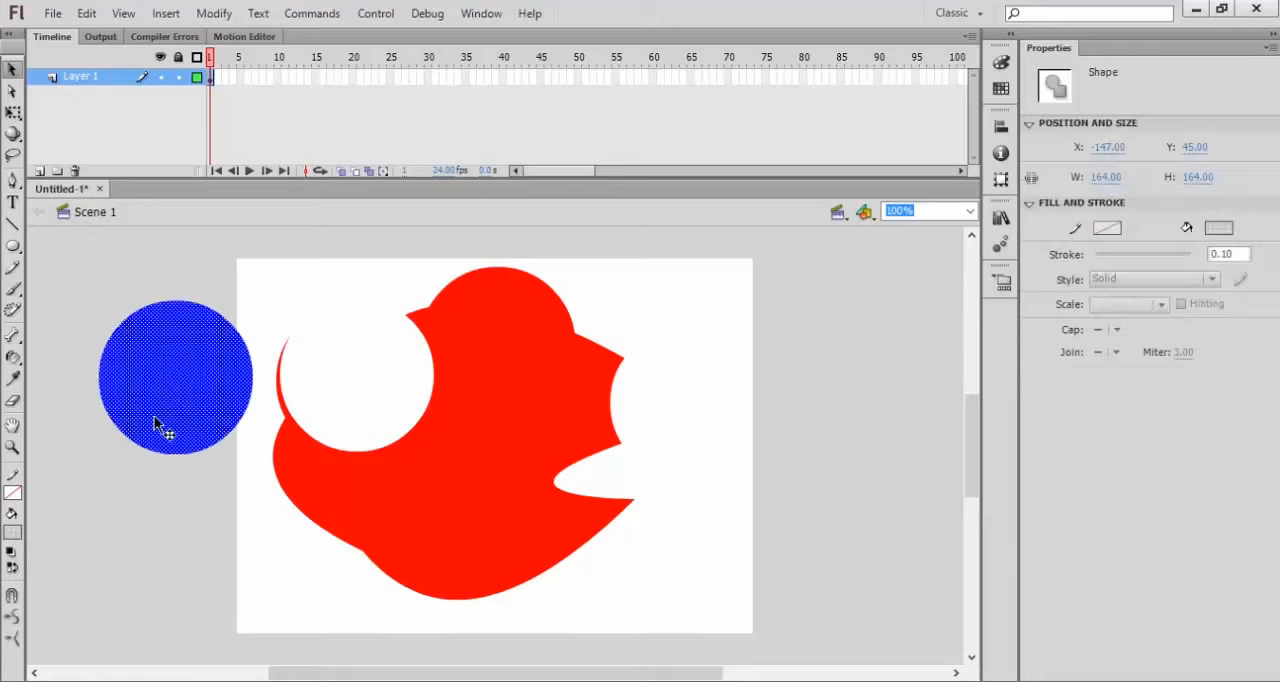
Step: Set the blue circle's fill alpha back to 100% and deselect it
left_click(14, 538)
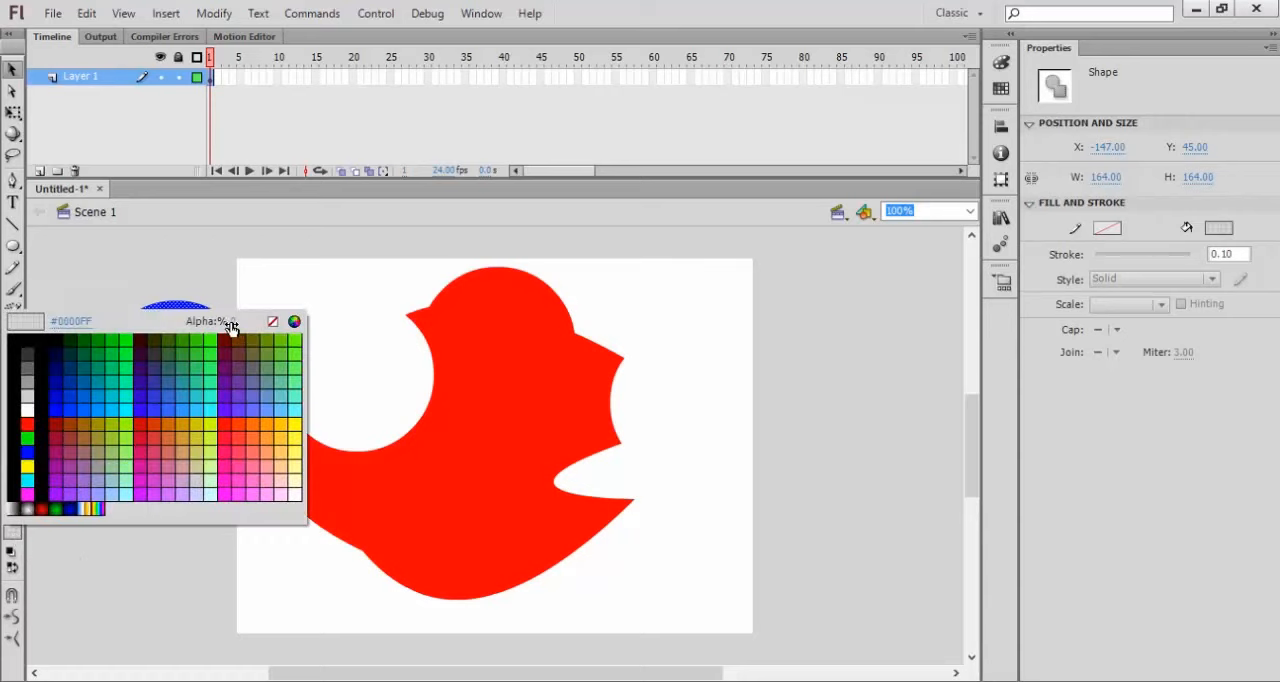
left_click_drag(240, 327, 393, 328)
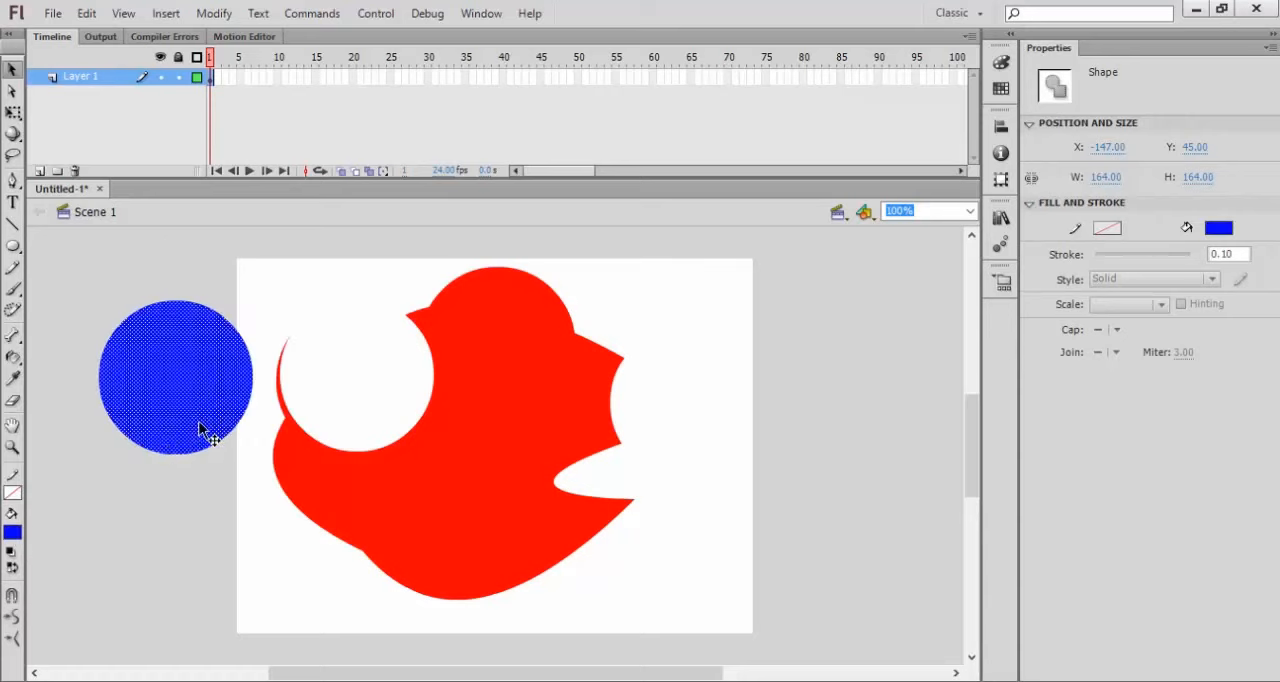
left_click(137, 523)
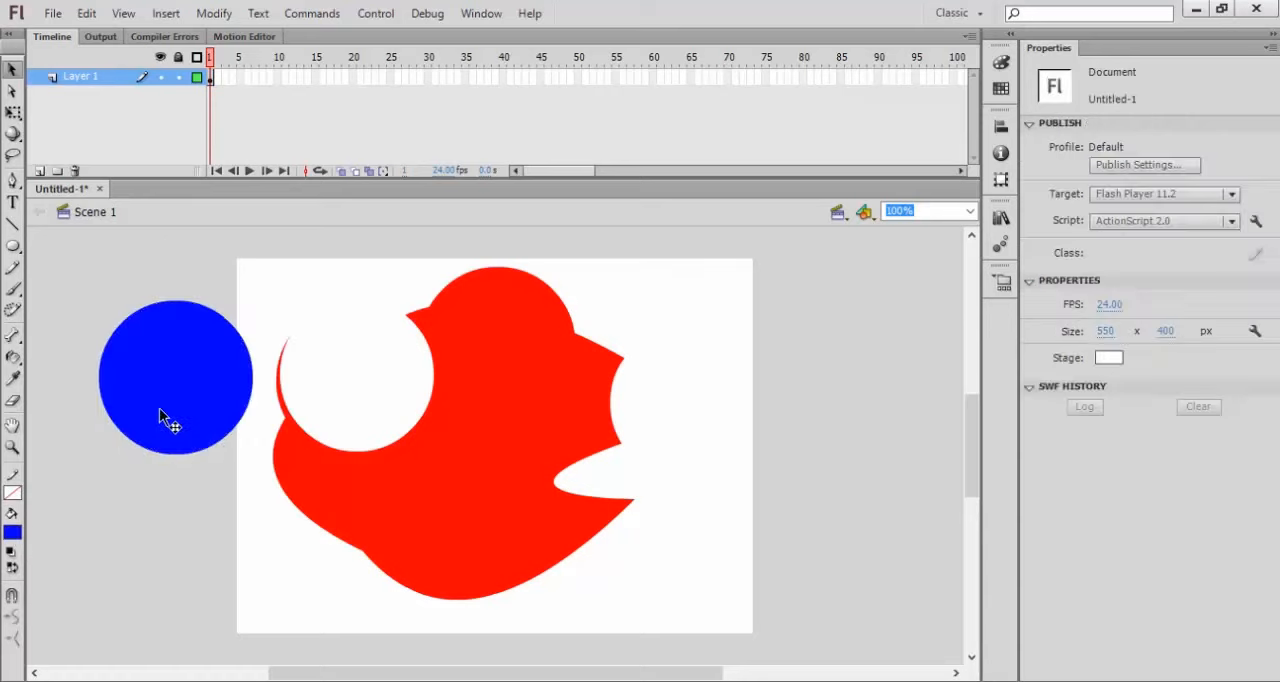
Step: With nothing selected, set the fill color to the slightly lighter blue next to #0000FF, and select the blue circle
left_click(12, 530)
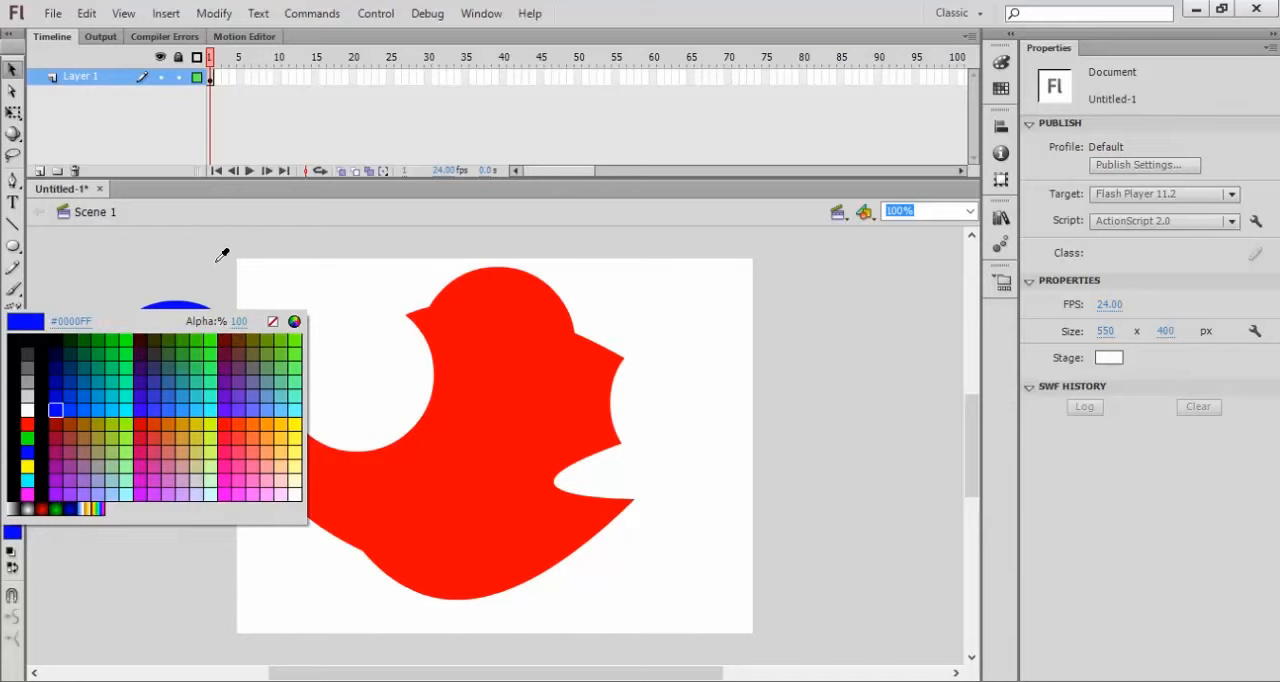
left_click(71, 410)
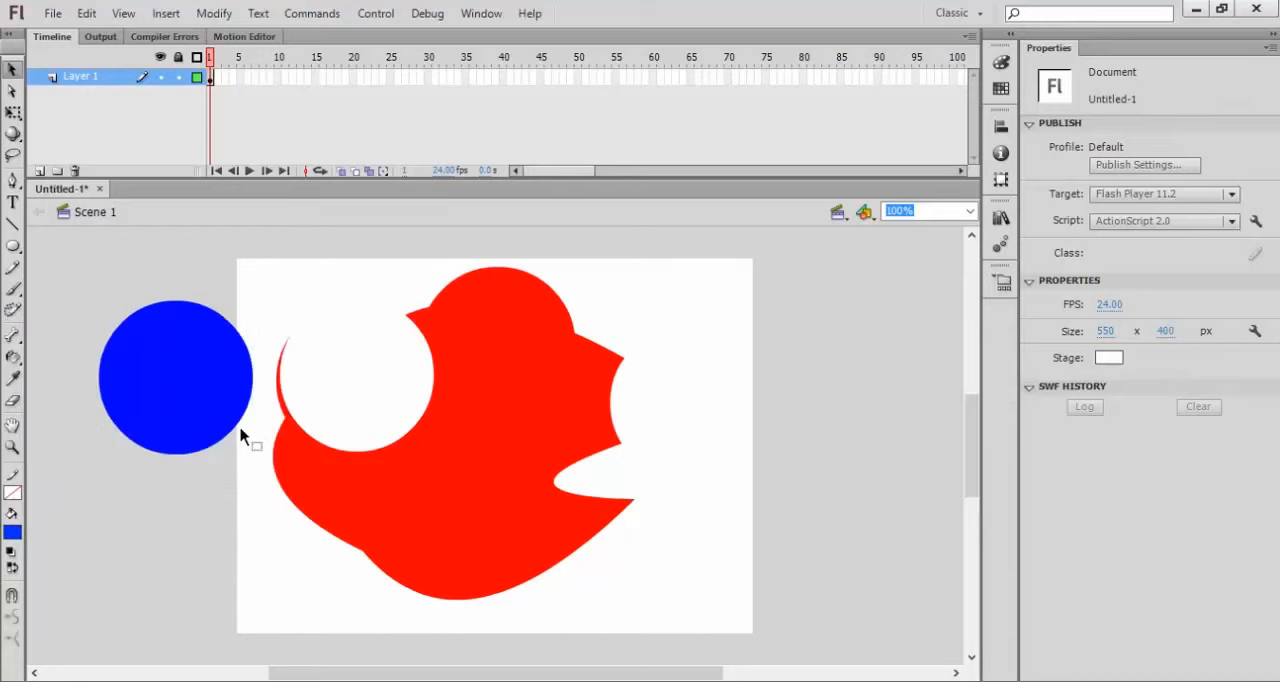
left_click(189, 374)
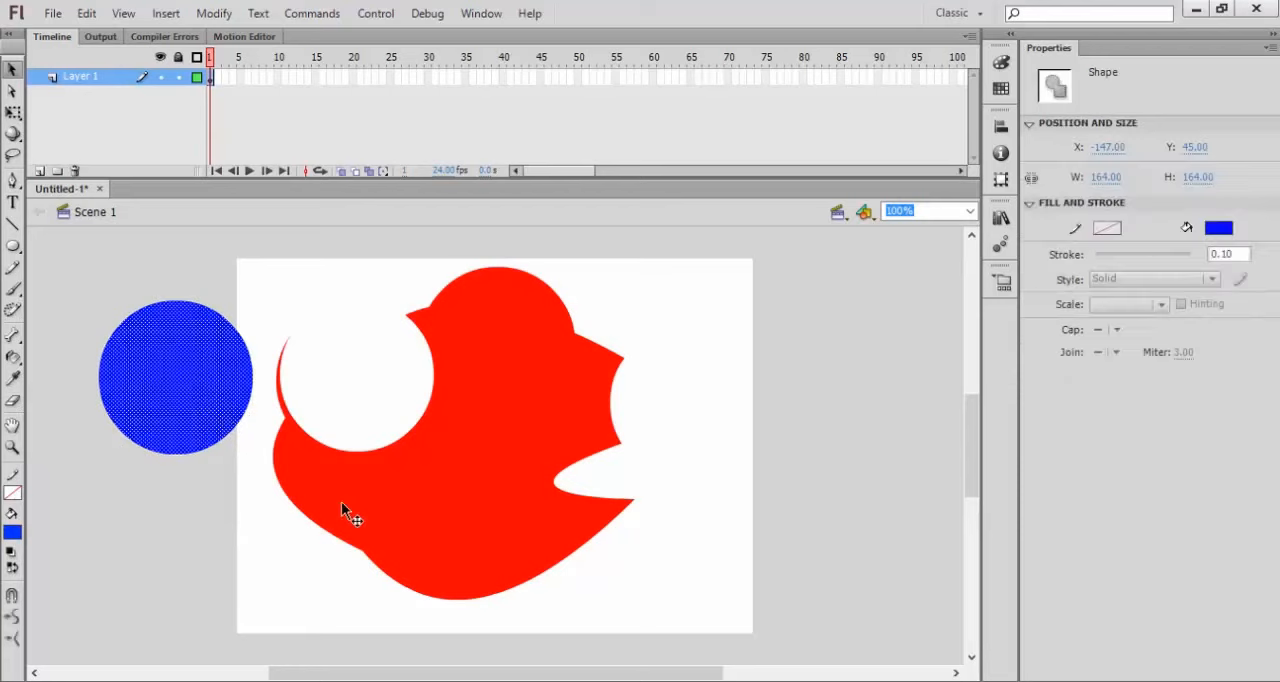
Step: Select the red shape and the blue circle alternately, and delete the red shape
left_click(341, 501)
left_click(222, 412)
left_click(316, 461)
left_click(203, 398)
left_click(396, 480)
left_click(190, 410)
left_click(483, 462)
key("Delete")
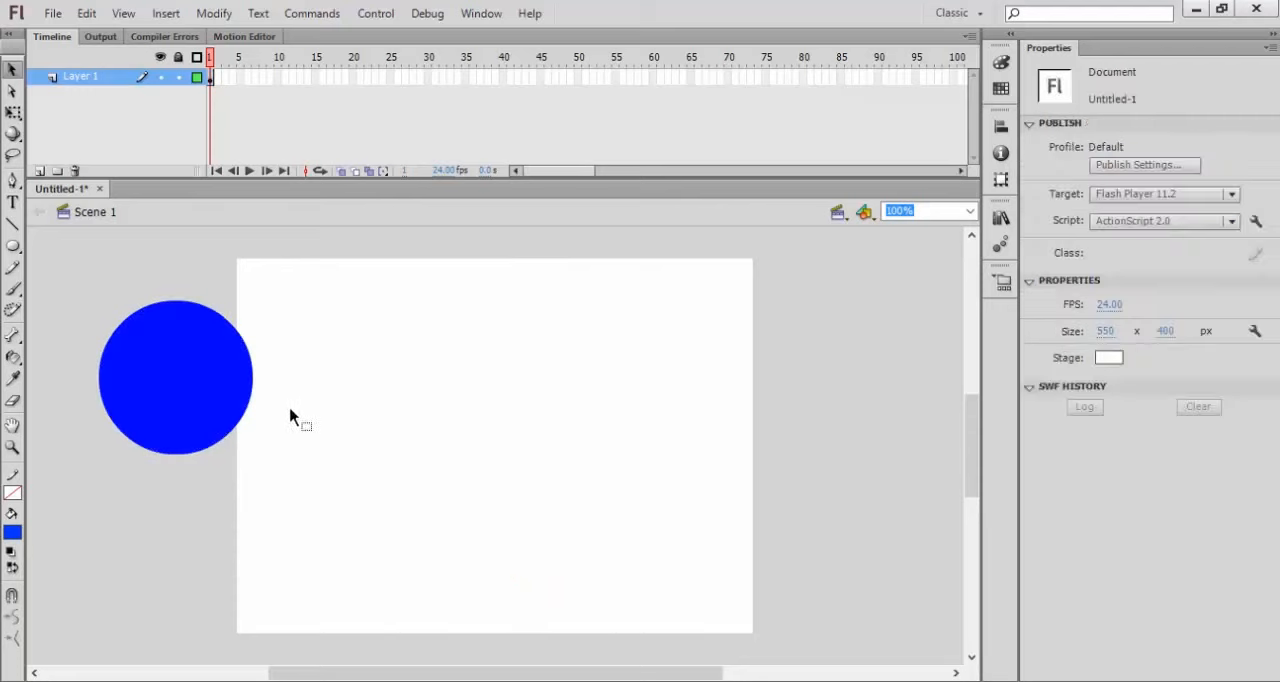
Step: Move the blue circle onto the stage at about X 172, Y 108, and activate the Free Transform tool on it
left_click(206, 394)
left_click_drag(206, 394, 493, 457)
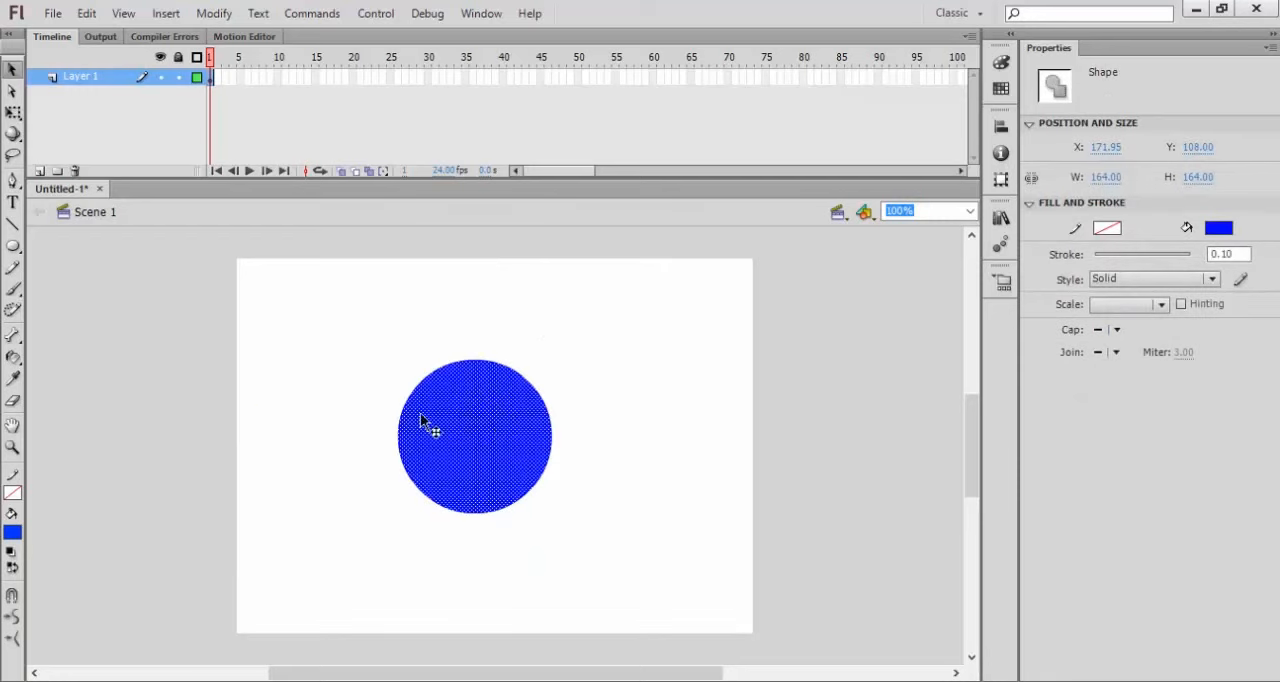
left_click(14, 116)
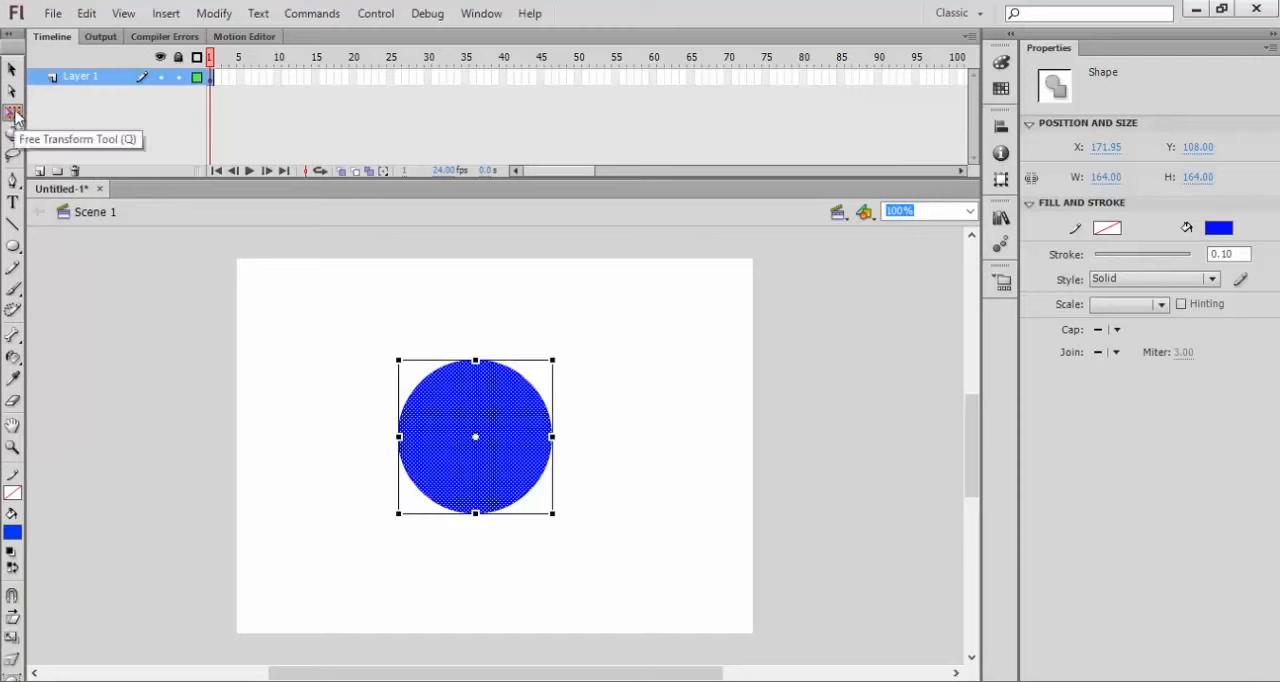
Step: Try enlarging the blue circle from its upper-right corner, including proportionally to about 229 by 229 px, undoing each attempt
left_click_drag(554, 358, 634, 297)
key("ctrl+z")
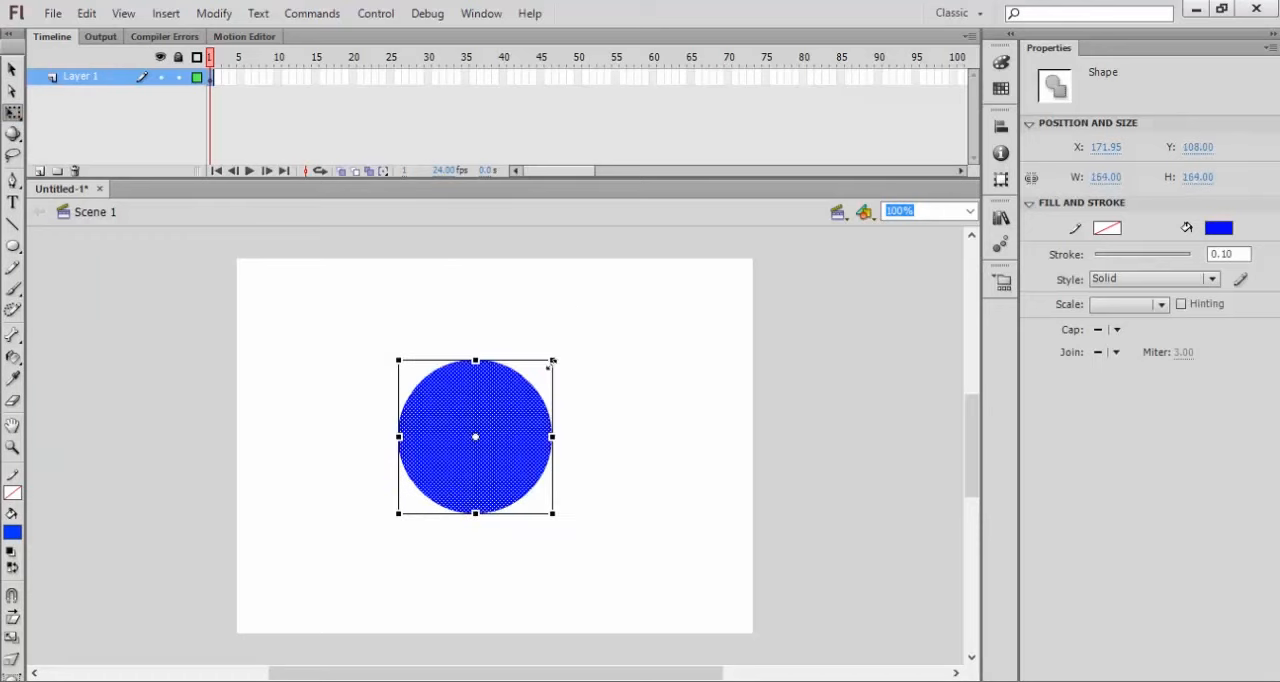
left_click_drag(551, 358, 668, 297)
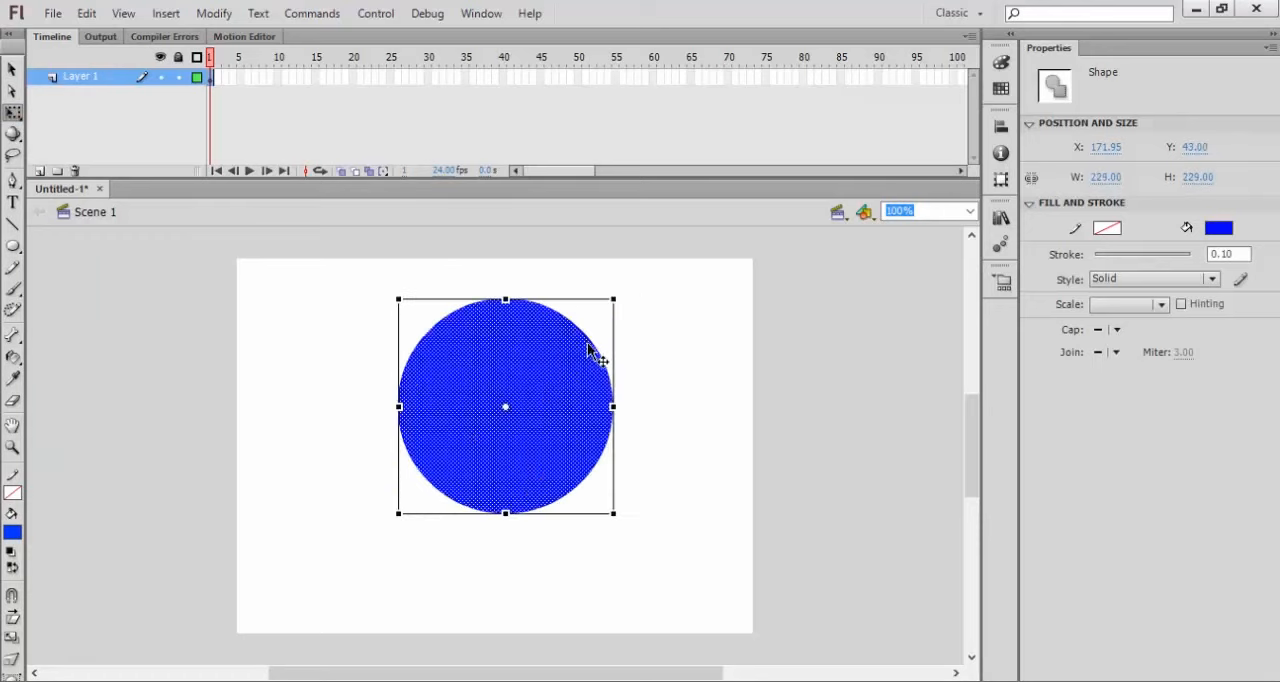
key("ctrl+z")
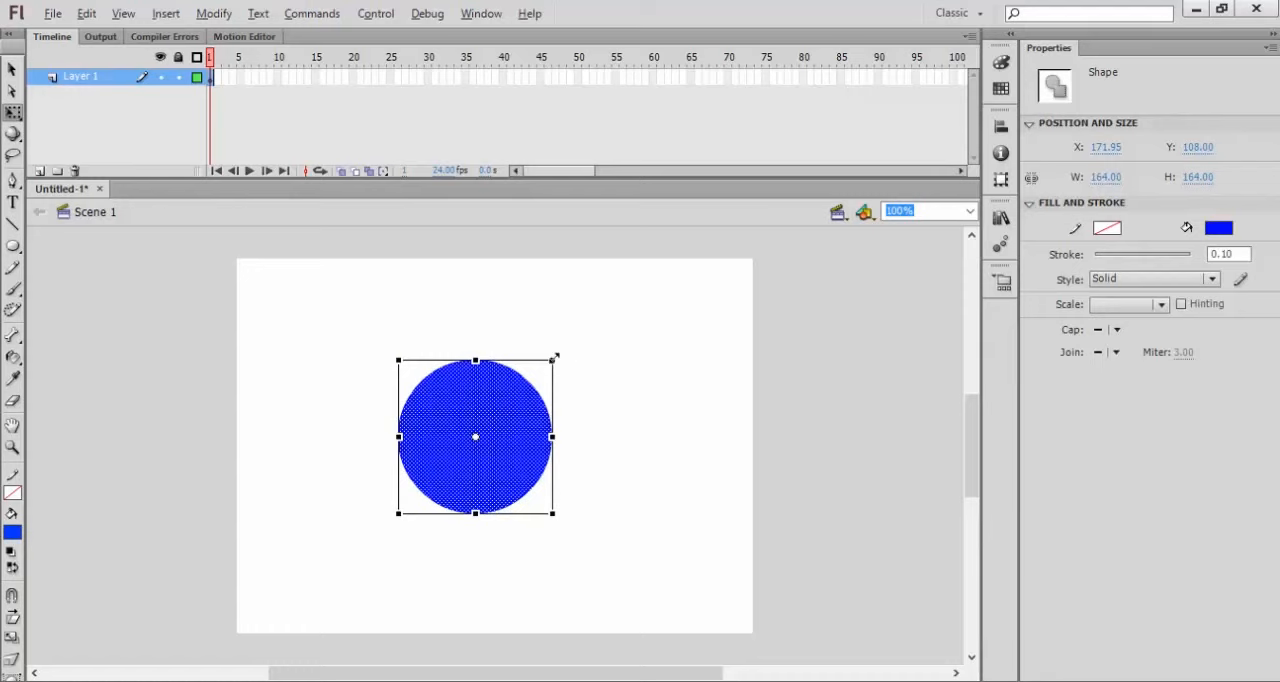
Step: Enlarge the blue circle proportionally around its center to about 292 by 292 px, and deselect it
left_click_drag(552, 358, 669, 298)
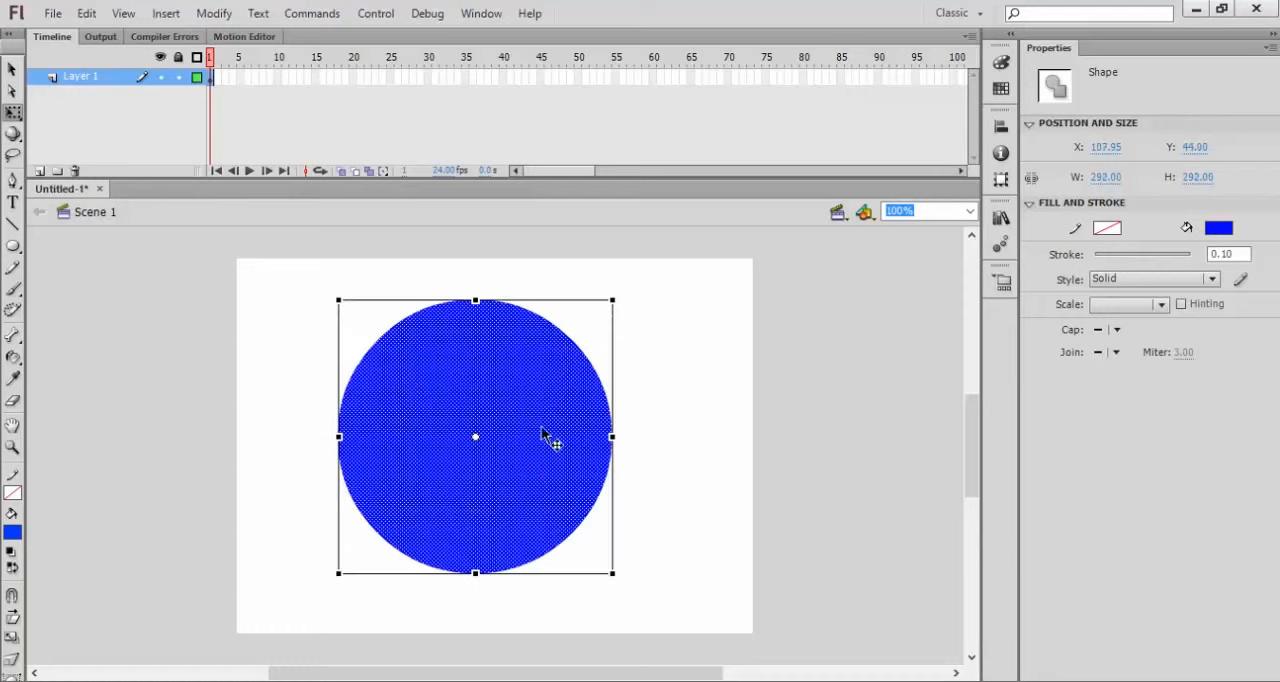
left_click(640, 362)
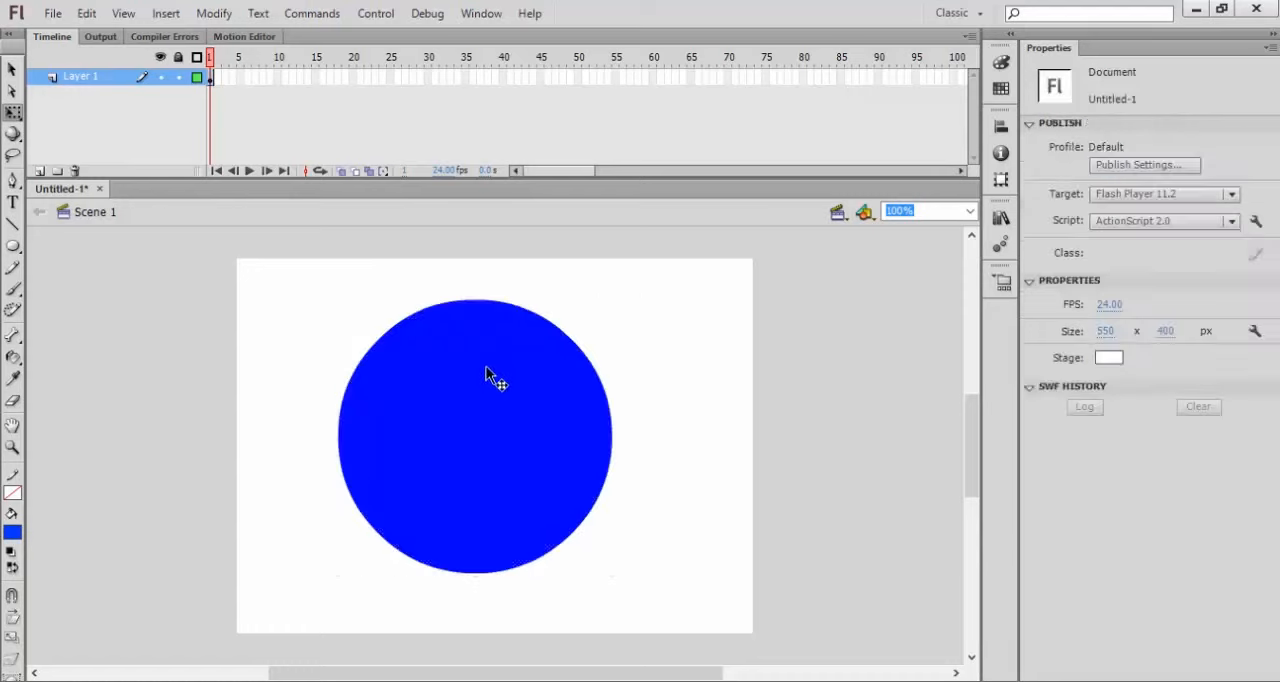
Step: Fill the blue circle with the preset green-to-black radial gradient and open the gradient's color settings
left_click(520, 402)
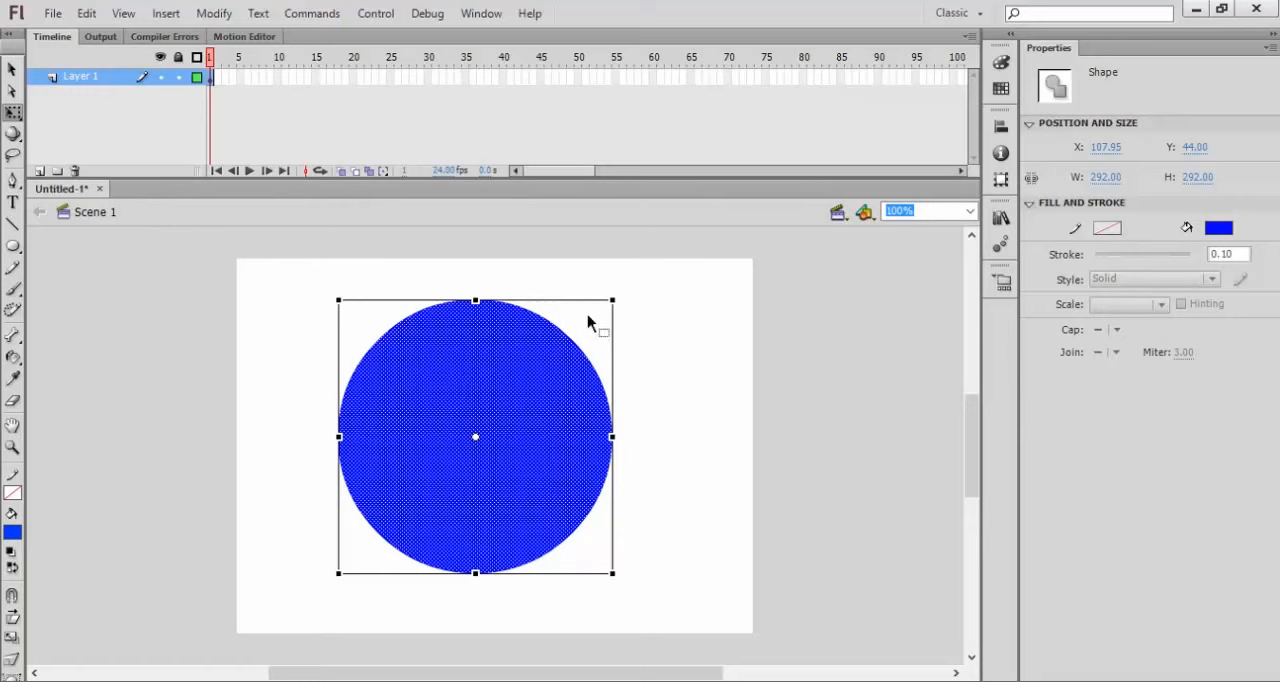
left_click(14, 535)
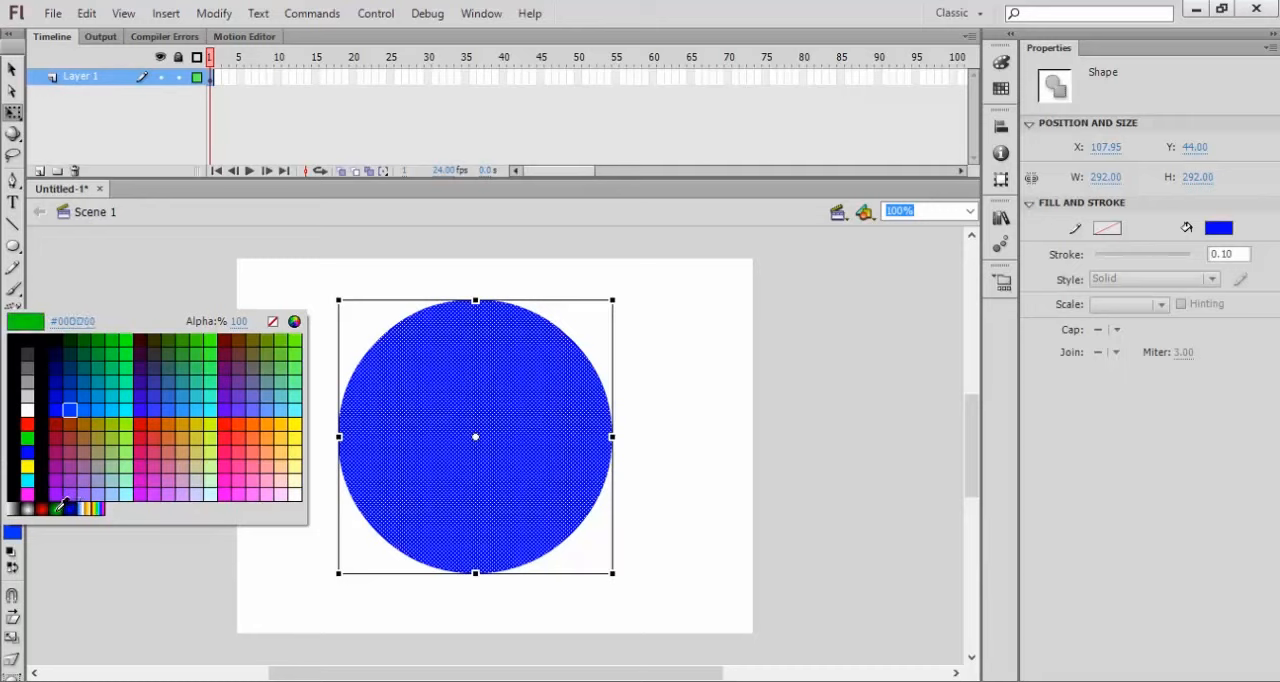
left_click(57, 509)
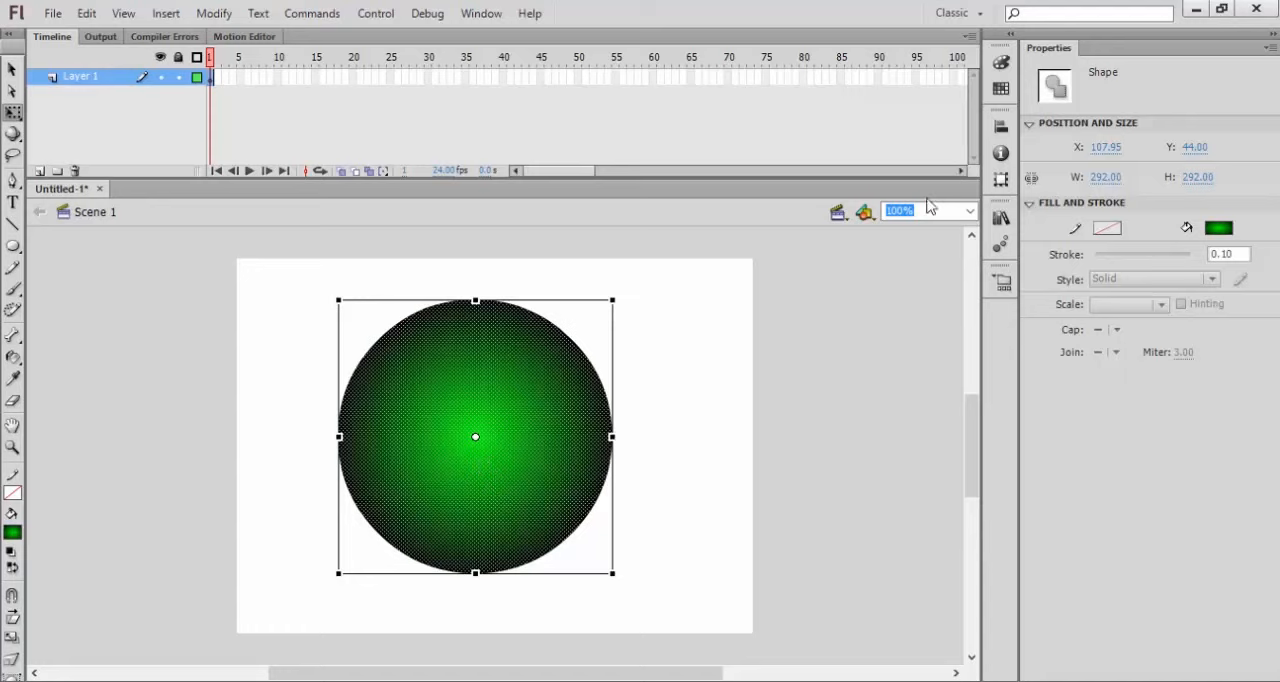
left_click(999, 65)
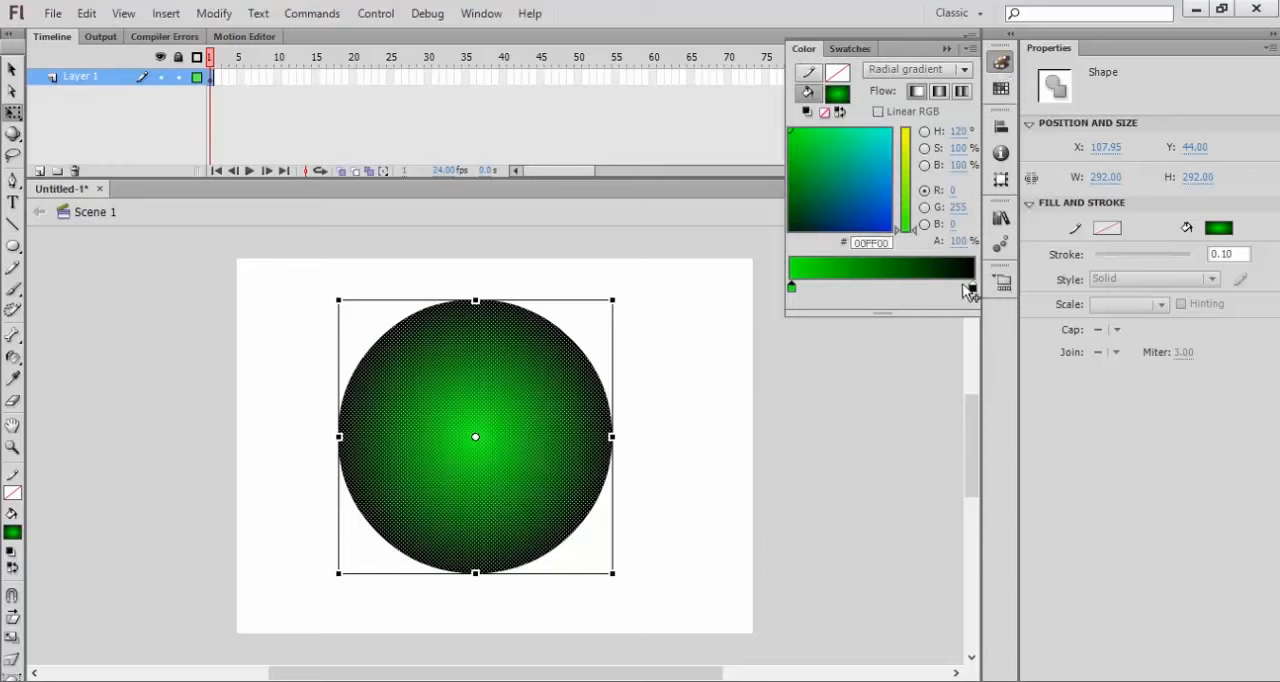
Step: Add a white color stop midway along the circle's gradient and a yellow (#FFFF00) stop between it and the black end
double_click(880, 292)
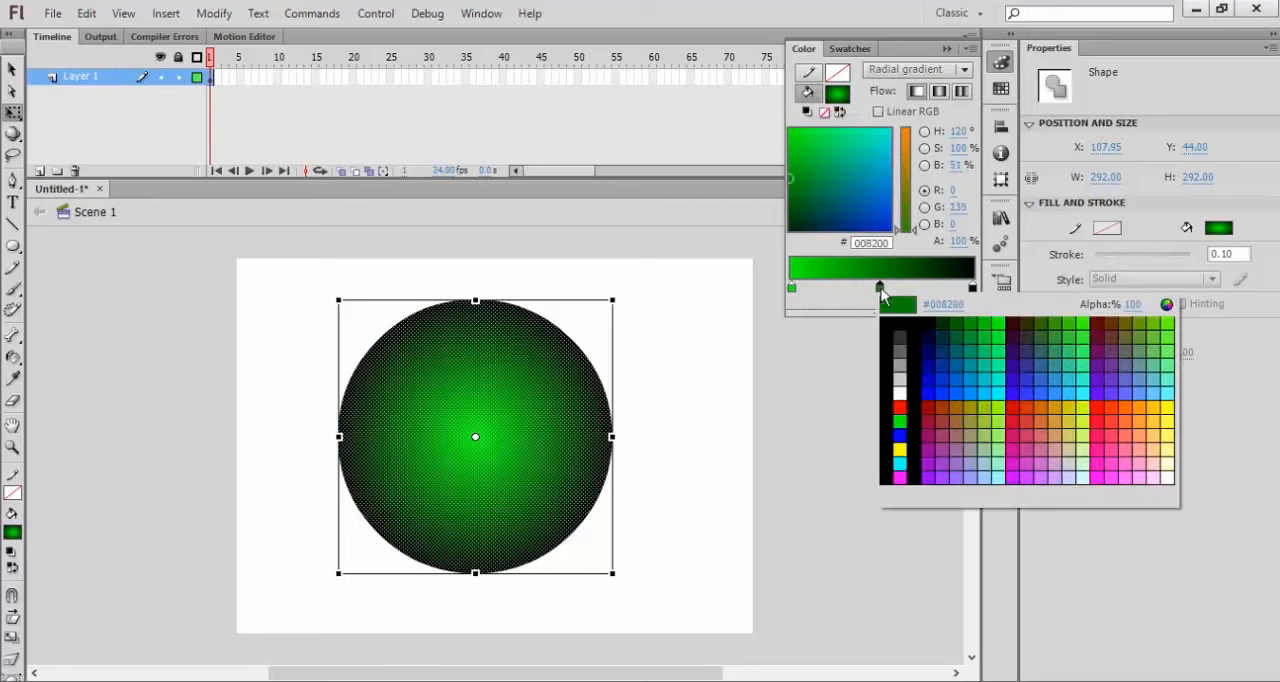
left_click(900, 391)
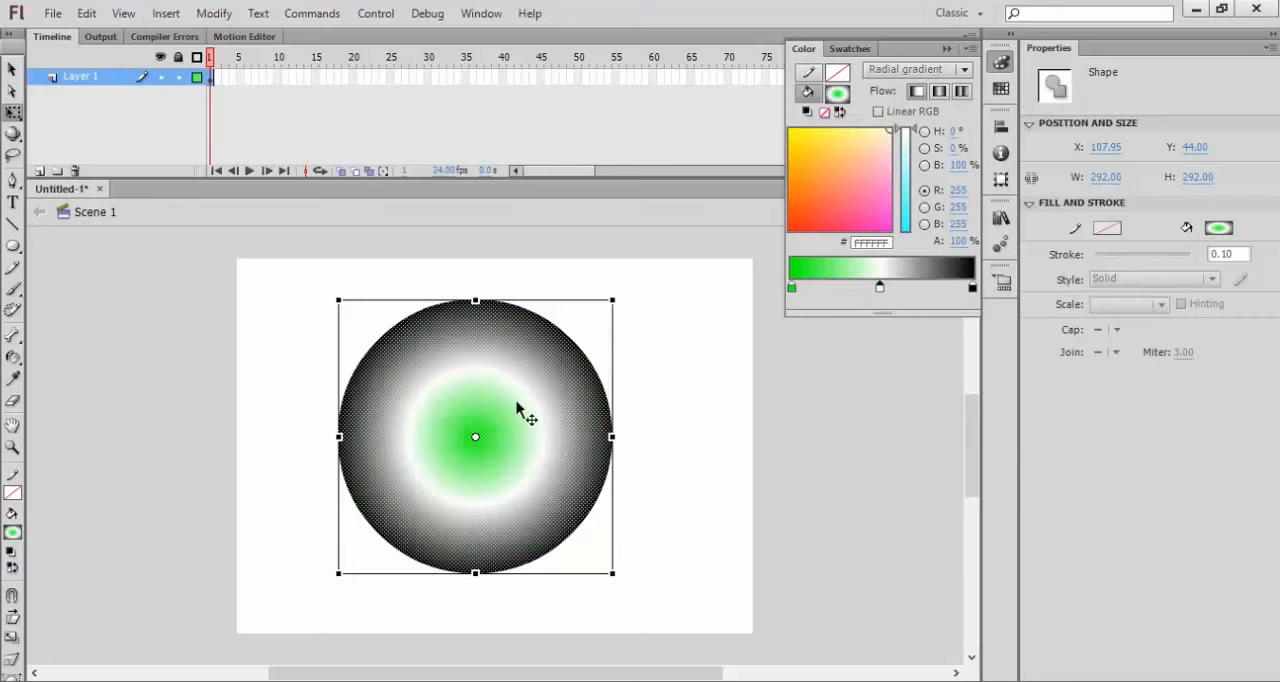
left_click(933, 291)
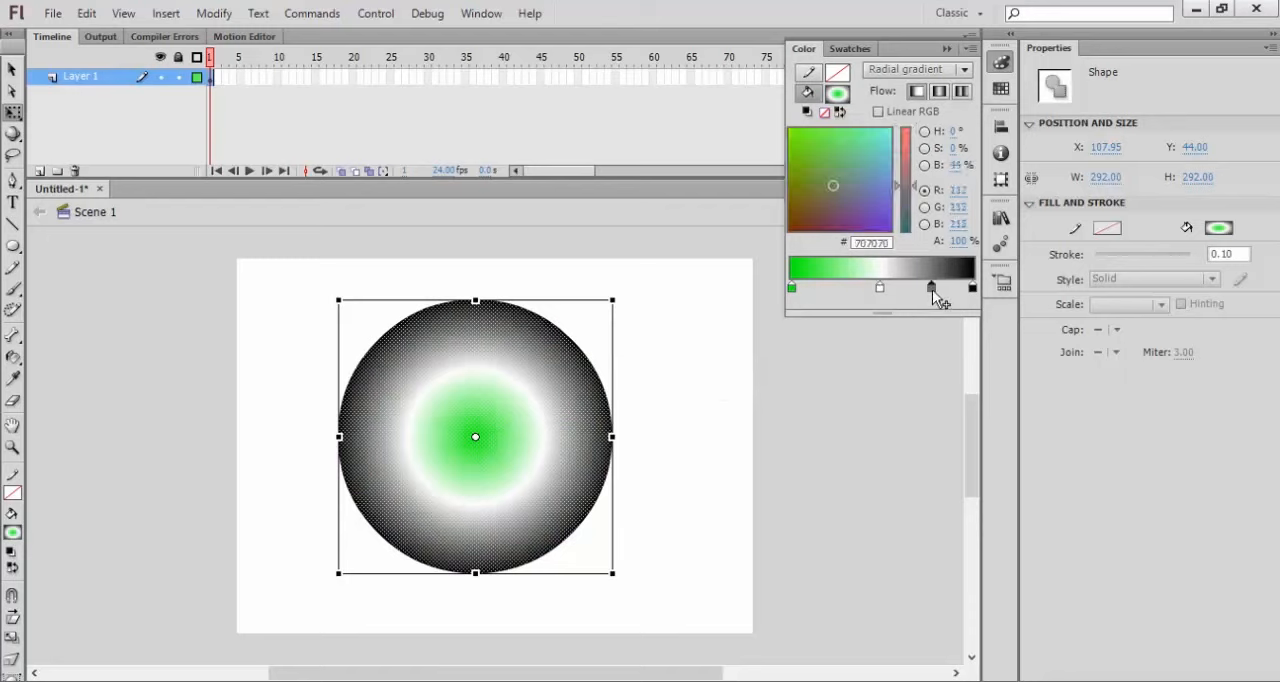
left_click(932, 289)
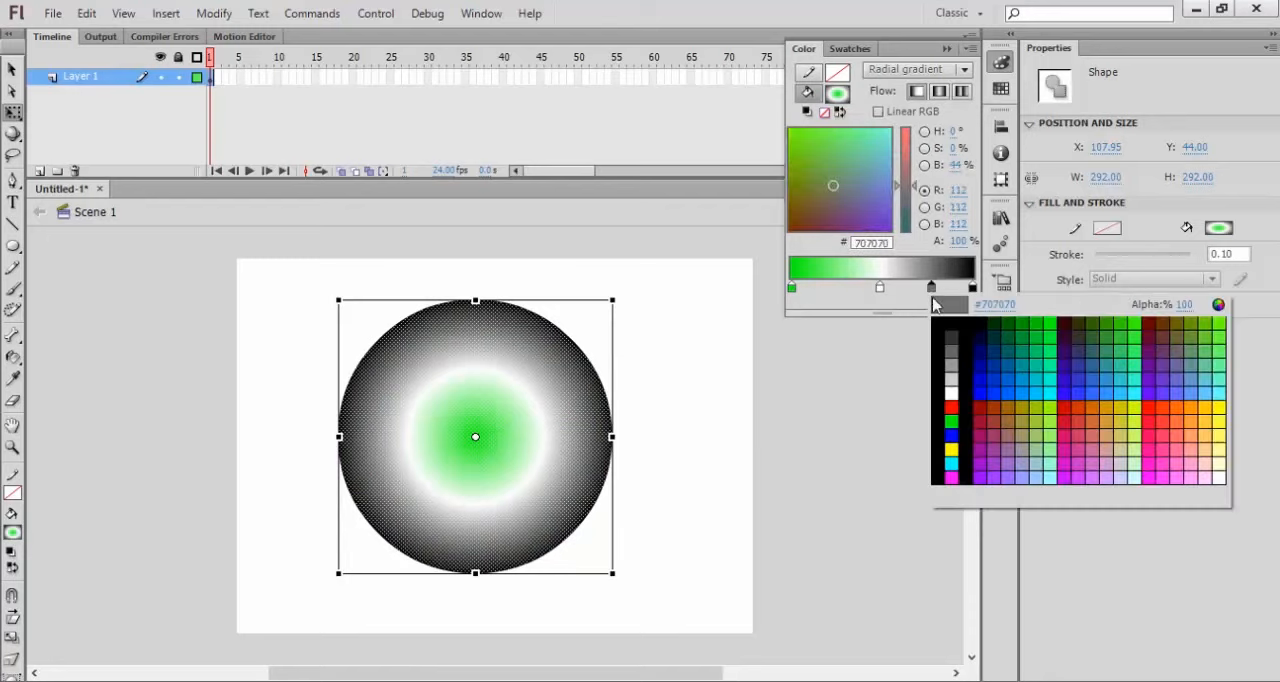
left_click(951, 449)
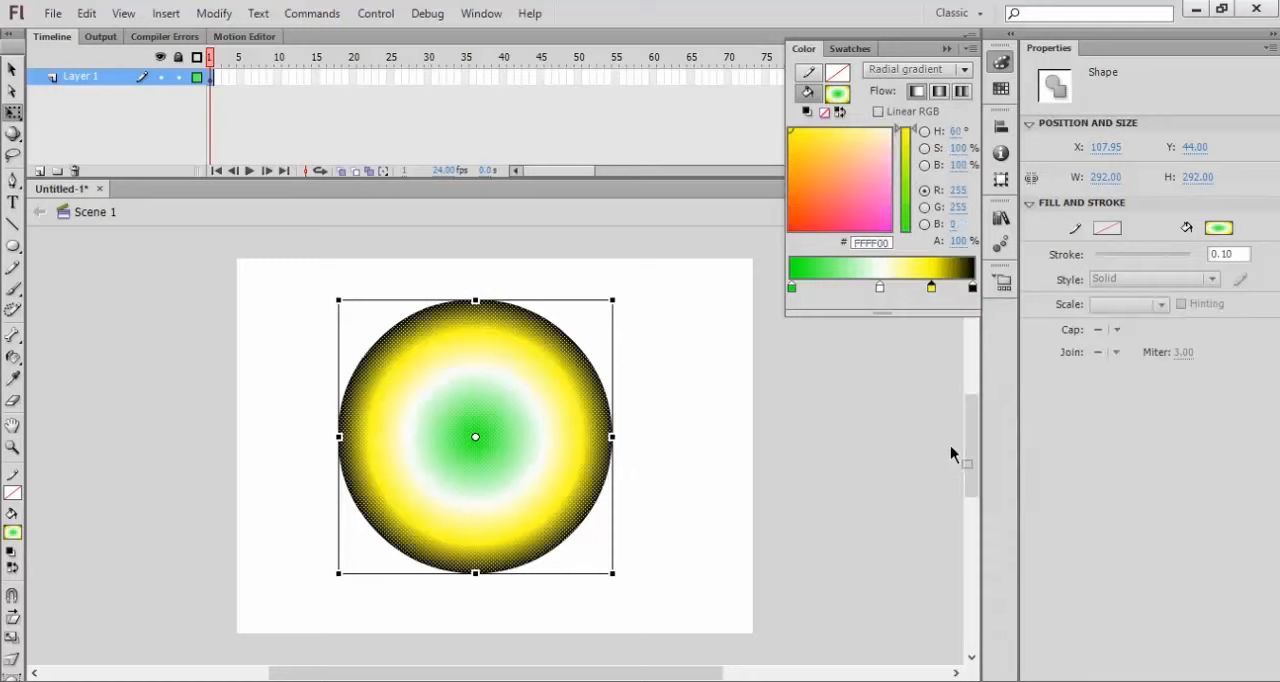
Step: Change the black outer end stop of the circle's radial gradient to blue (#0000FF)
double_click(973, 290)
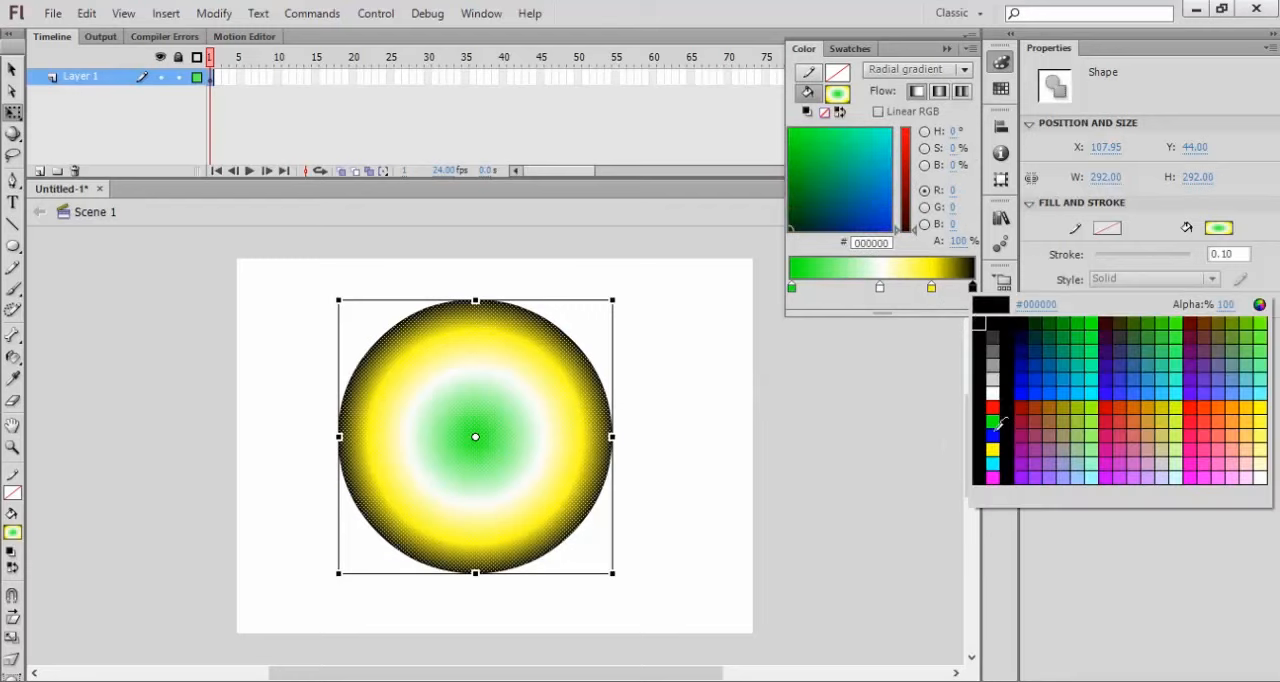
left_click(996, 444)
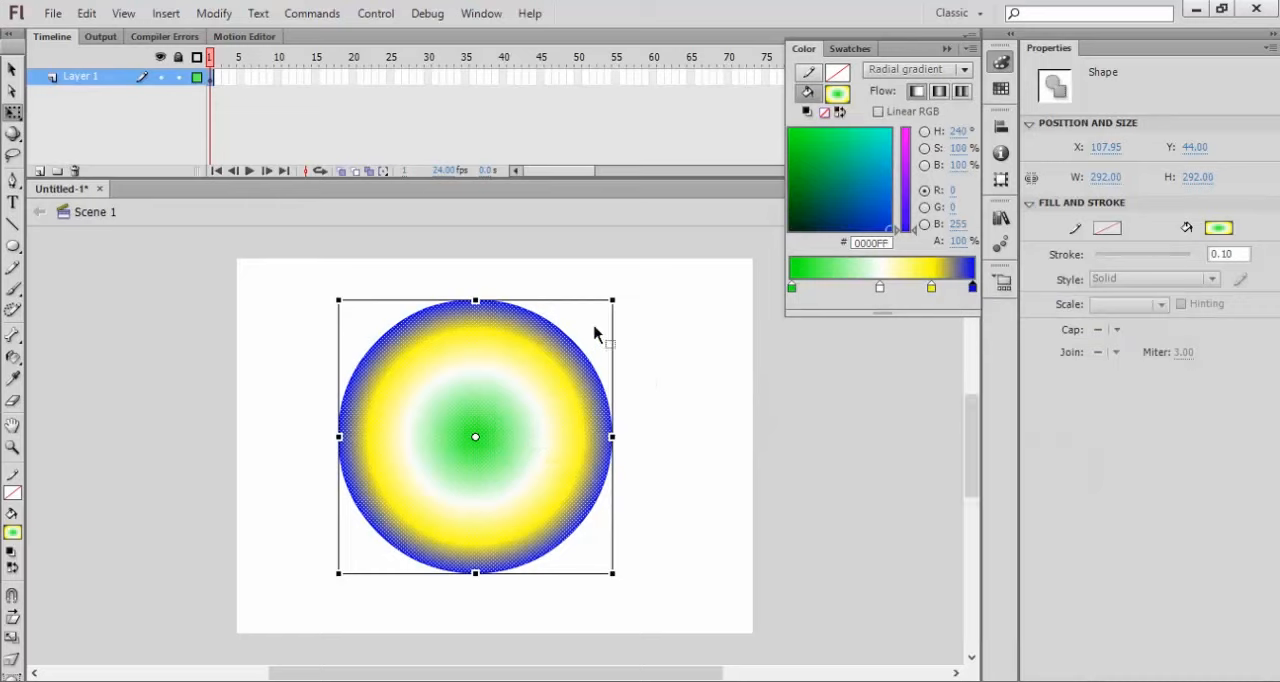
Step: Remove the white and yellow intermediate color stops from the circle's gradient
left_click(880, 289)
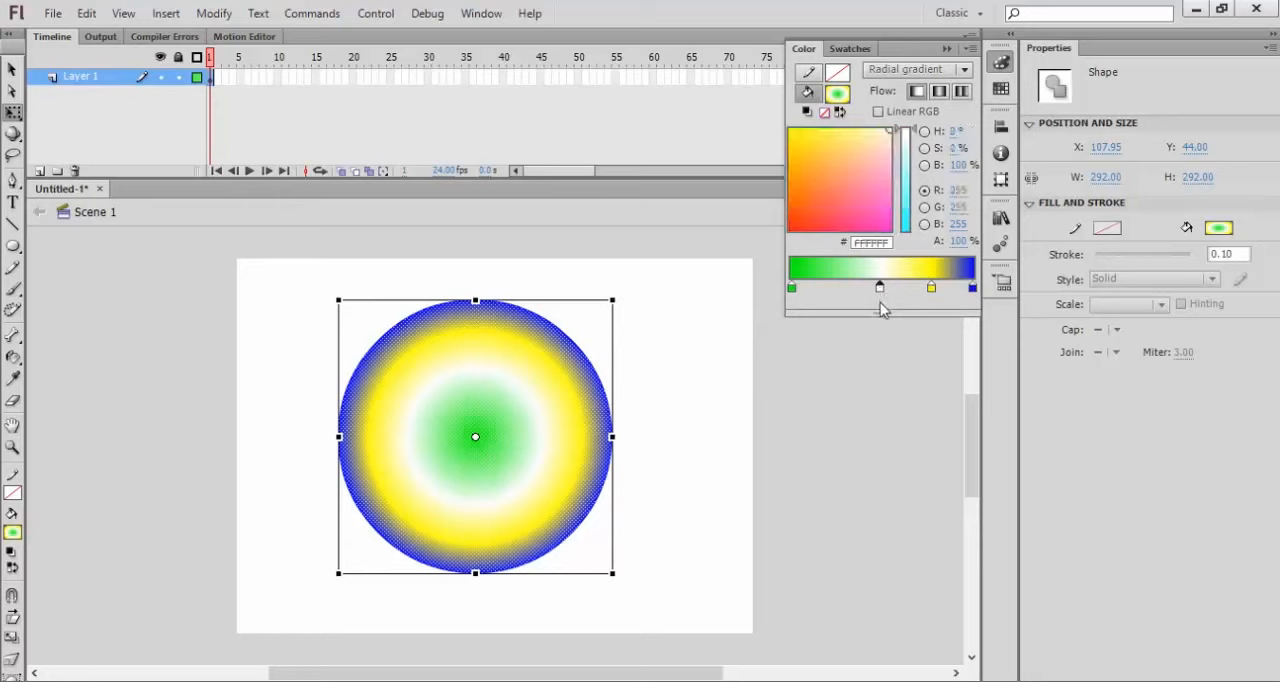
left_click_drag(880, 338, 888, 326)
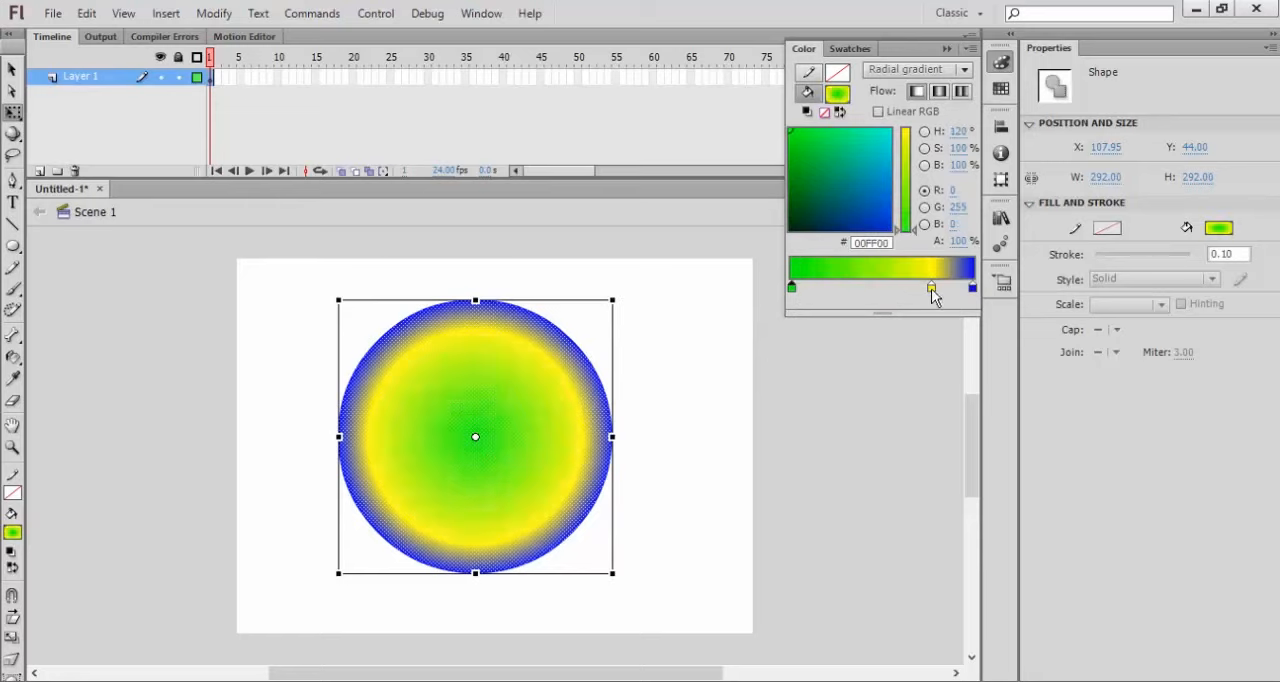
left_click(931, 289)
left_click_drag(931, 289, 934, 332)
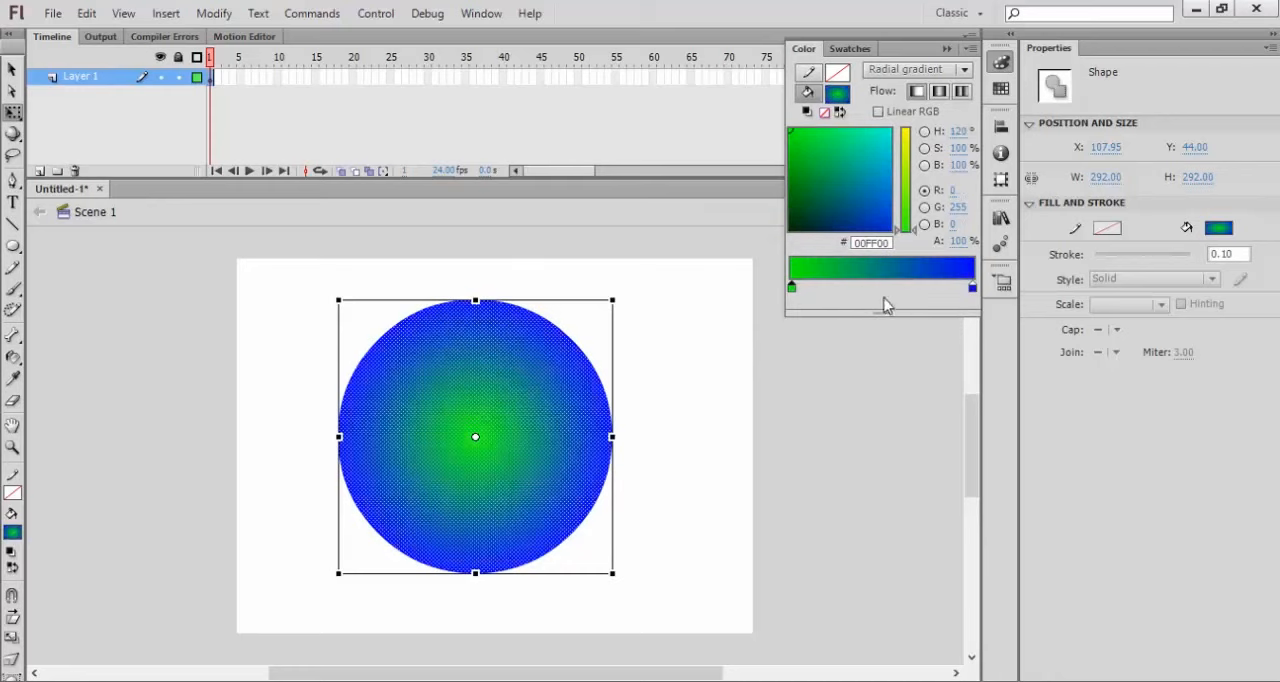
Step: Add a white (#FFFFFF) color stop midway between the gradient's green and blue ends, and deselect and reselect the circle
left_click(880, 289)
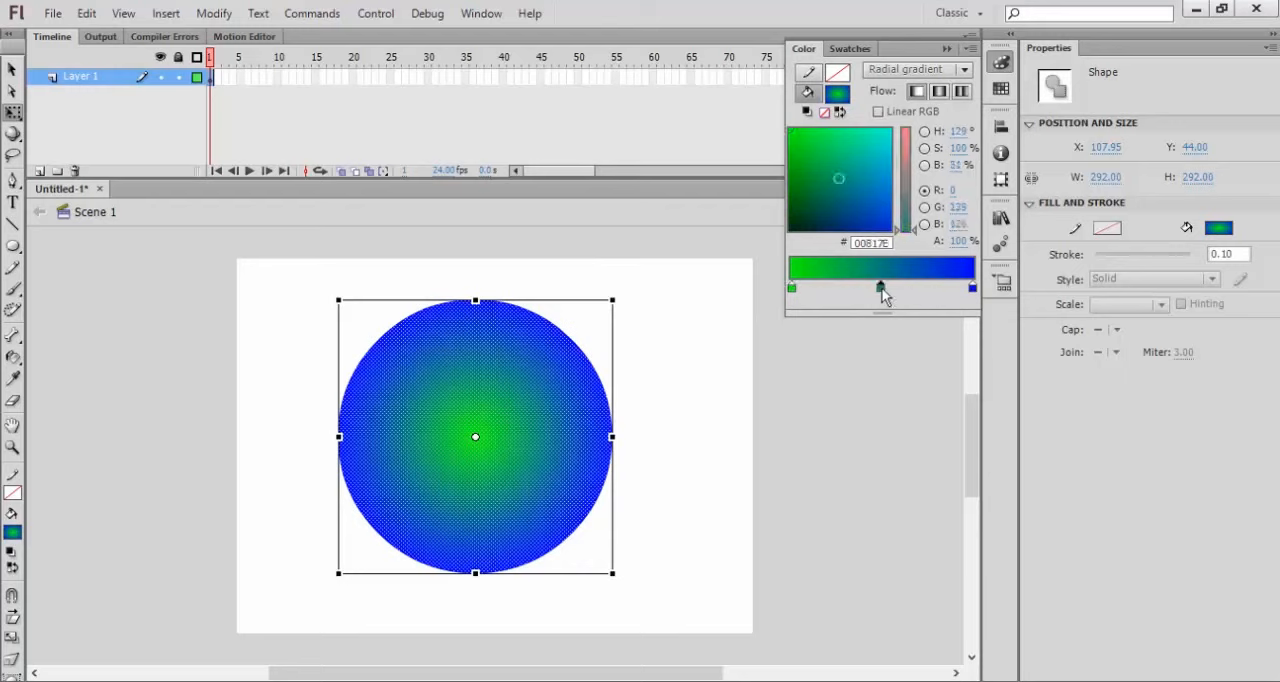
left_click(881, 288)
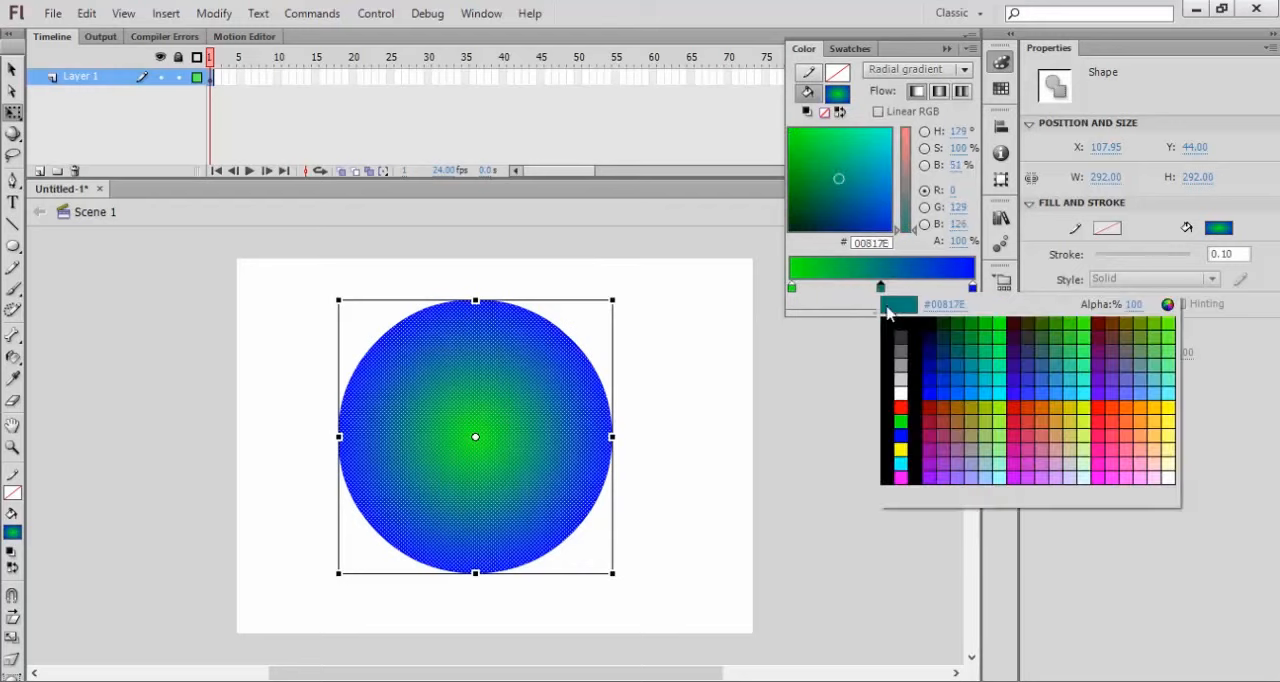
left_click(902, 393)
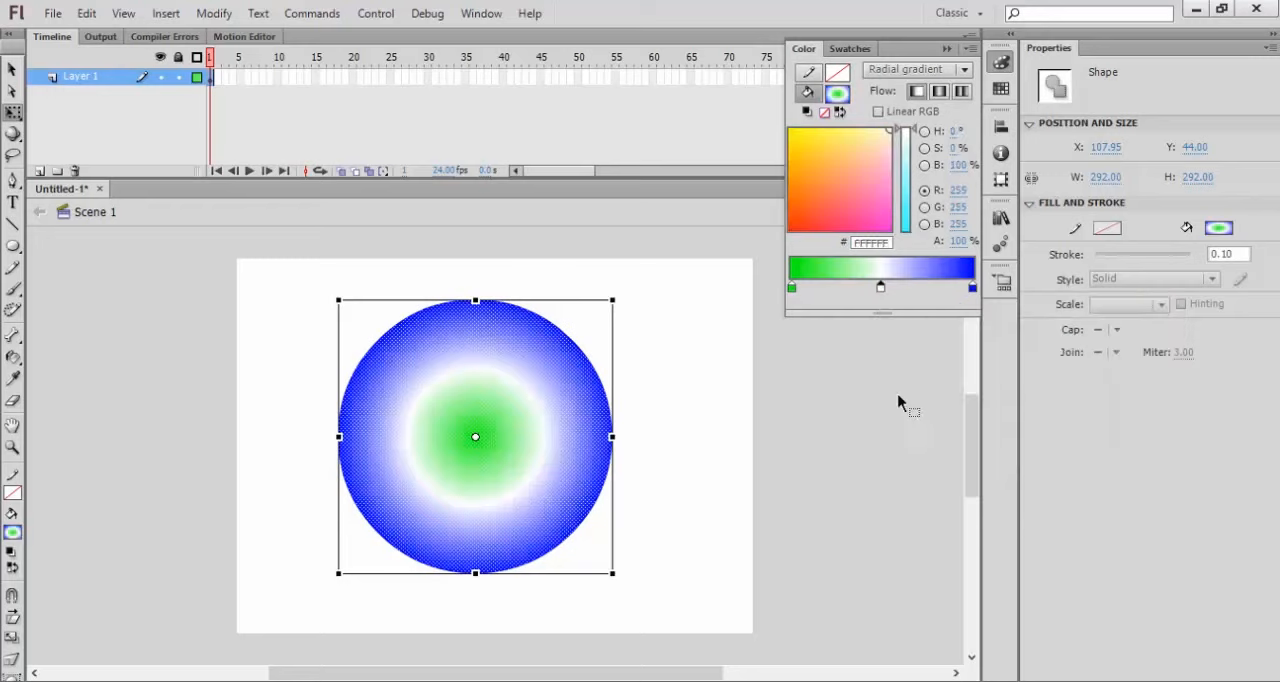
left_click(678, 362)
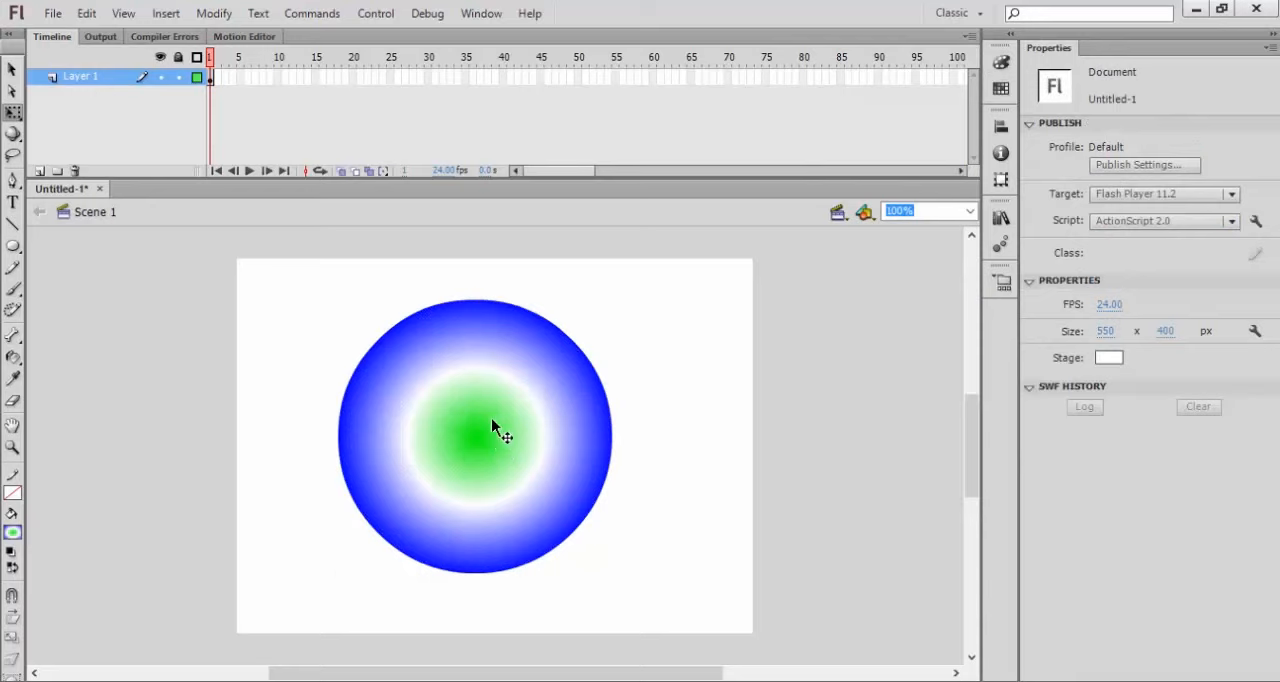
left_click(557, 375)
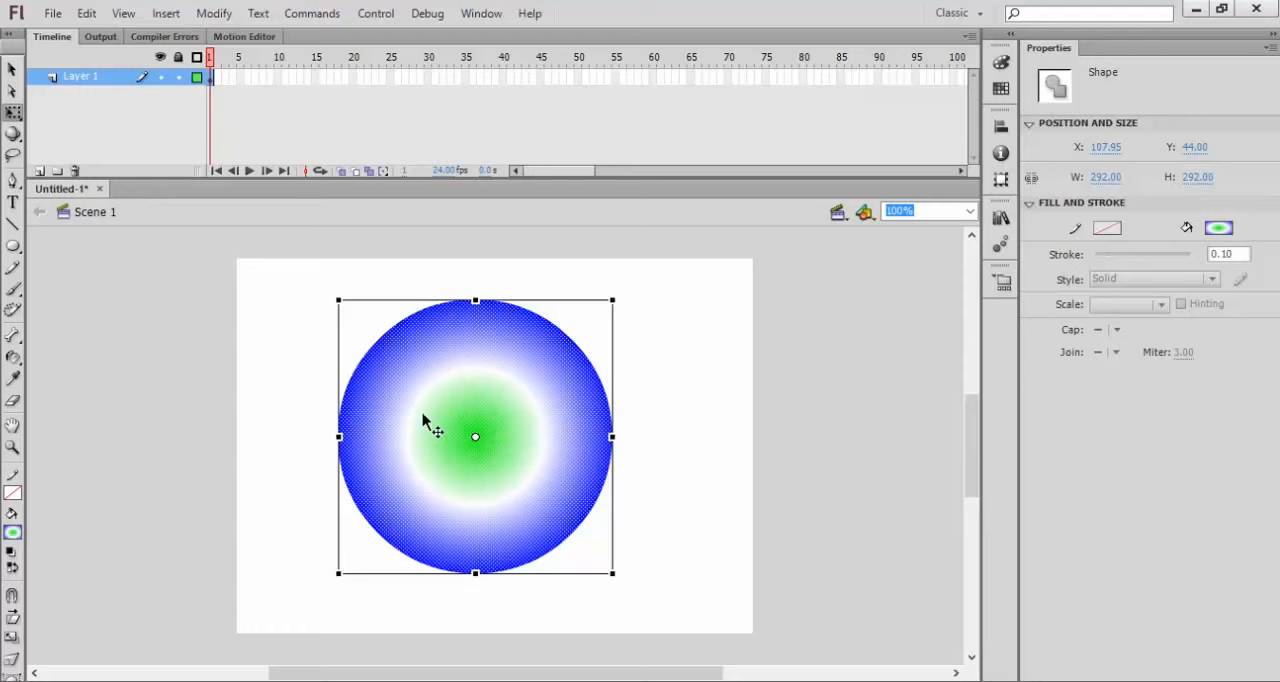